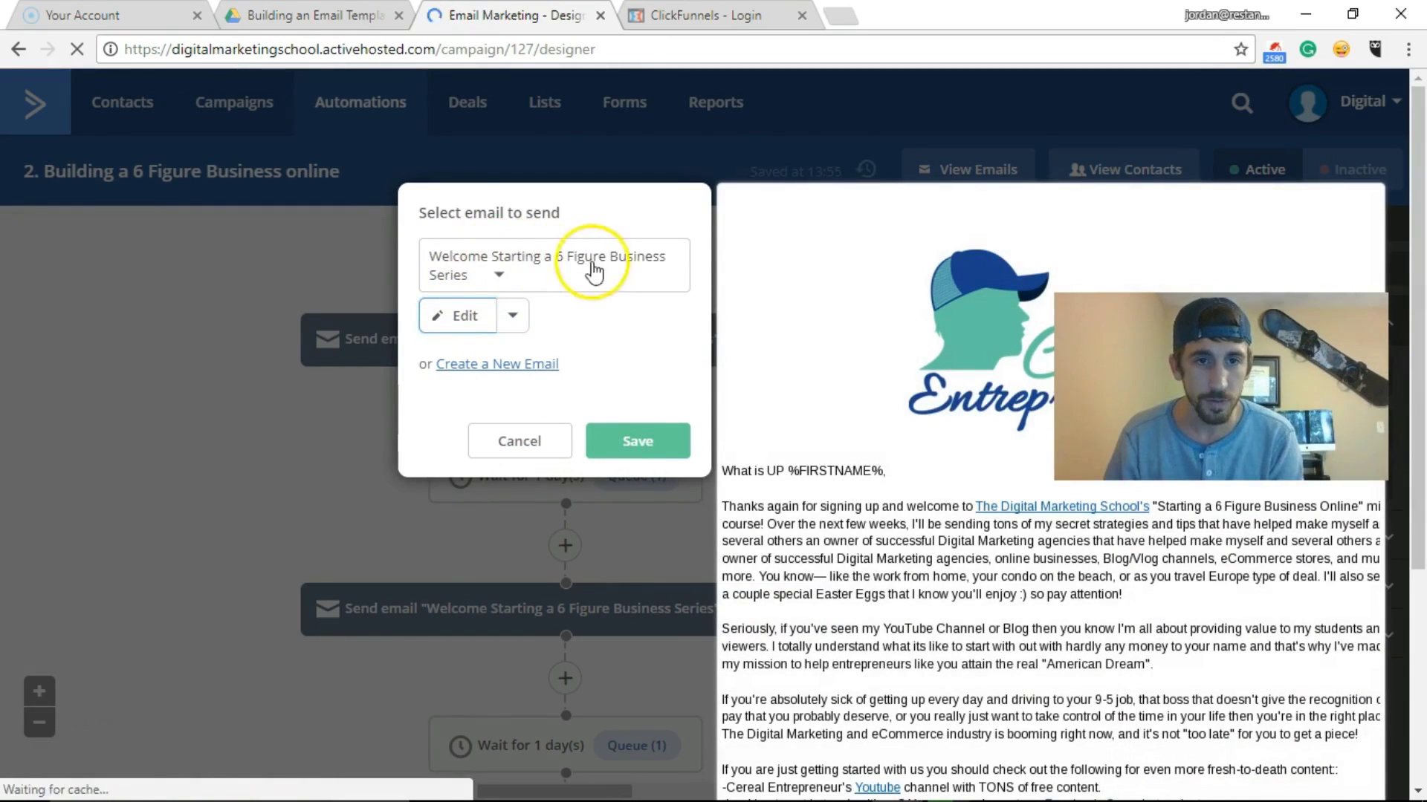
Step: Open the "Welcome Starting a 6 Figure Business Series" email for editing and highlight the %FIRSTNAME% personalization tag in its greeting
click(438, 312)
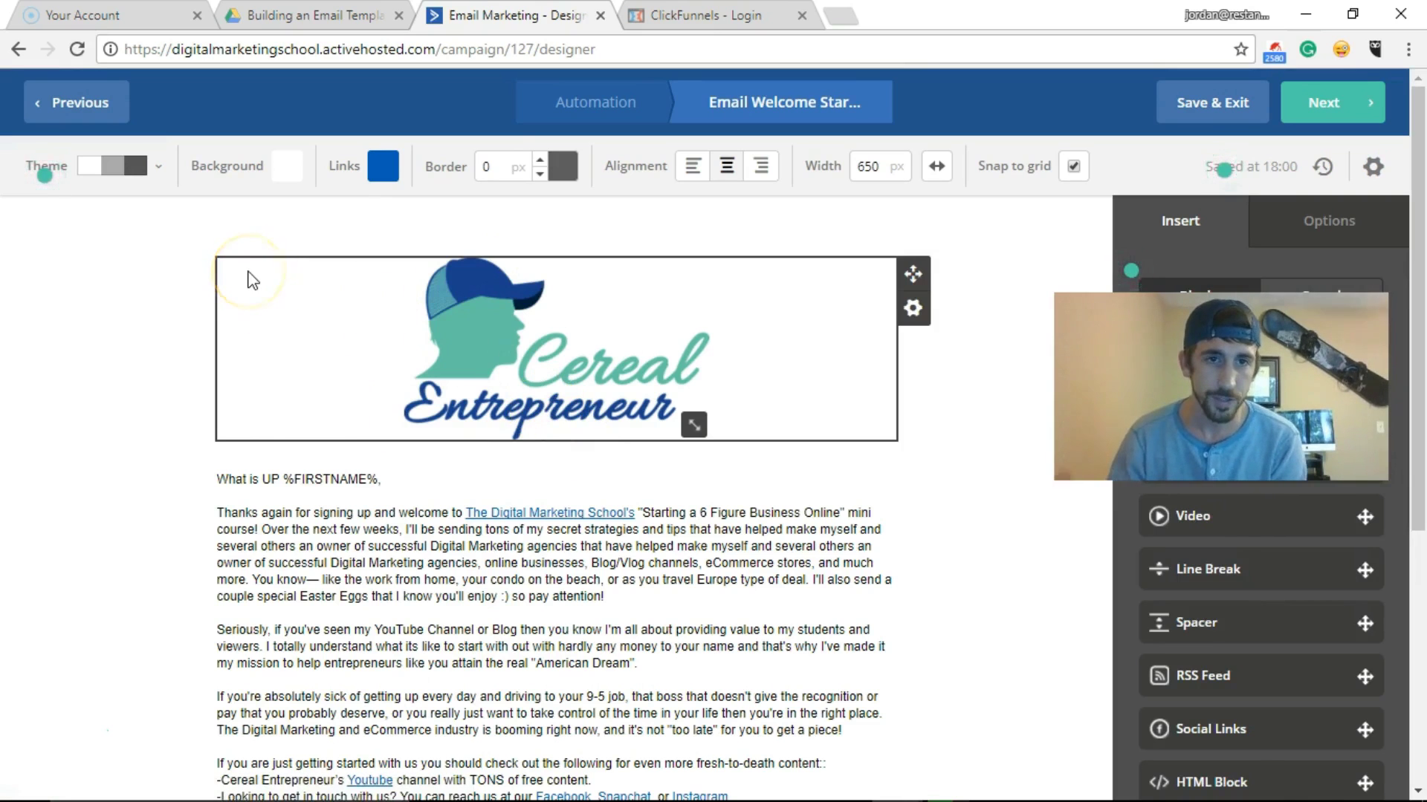
scroll(431, 319, down, 4)
scroll(461, 269, up, 4)
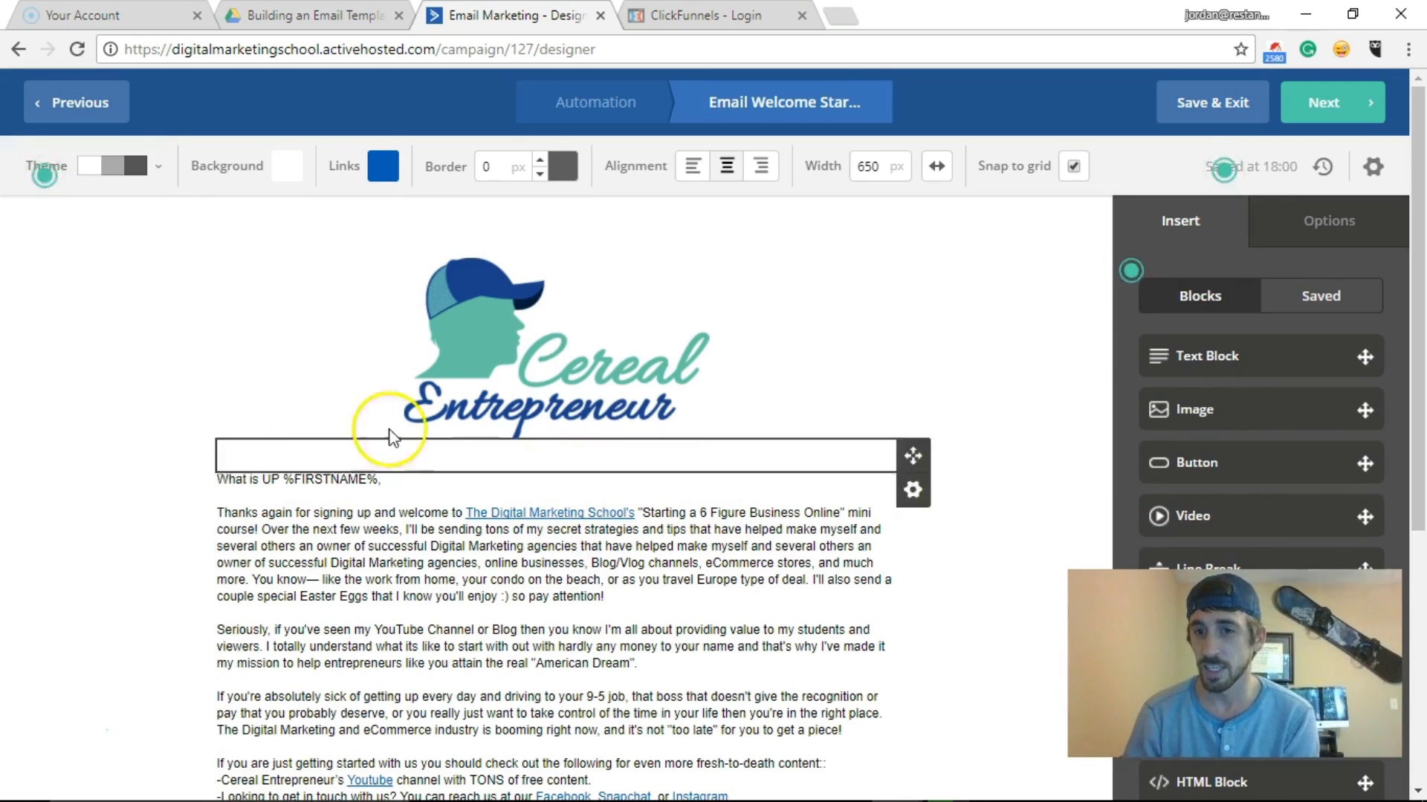
drag(380, 479, 283, 475)
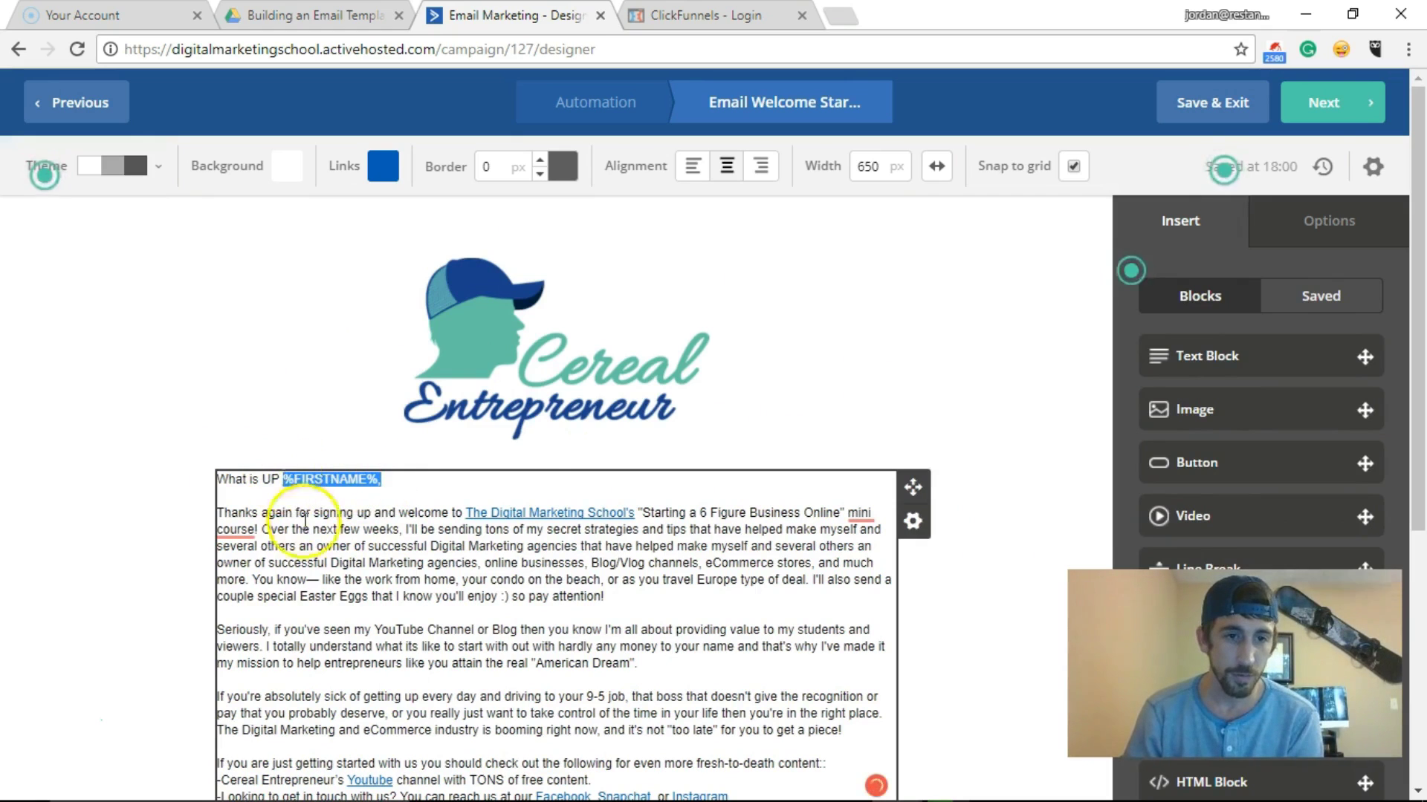
click(134, 494)
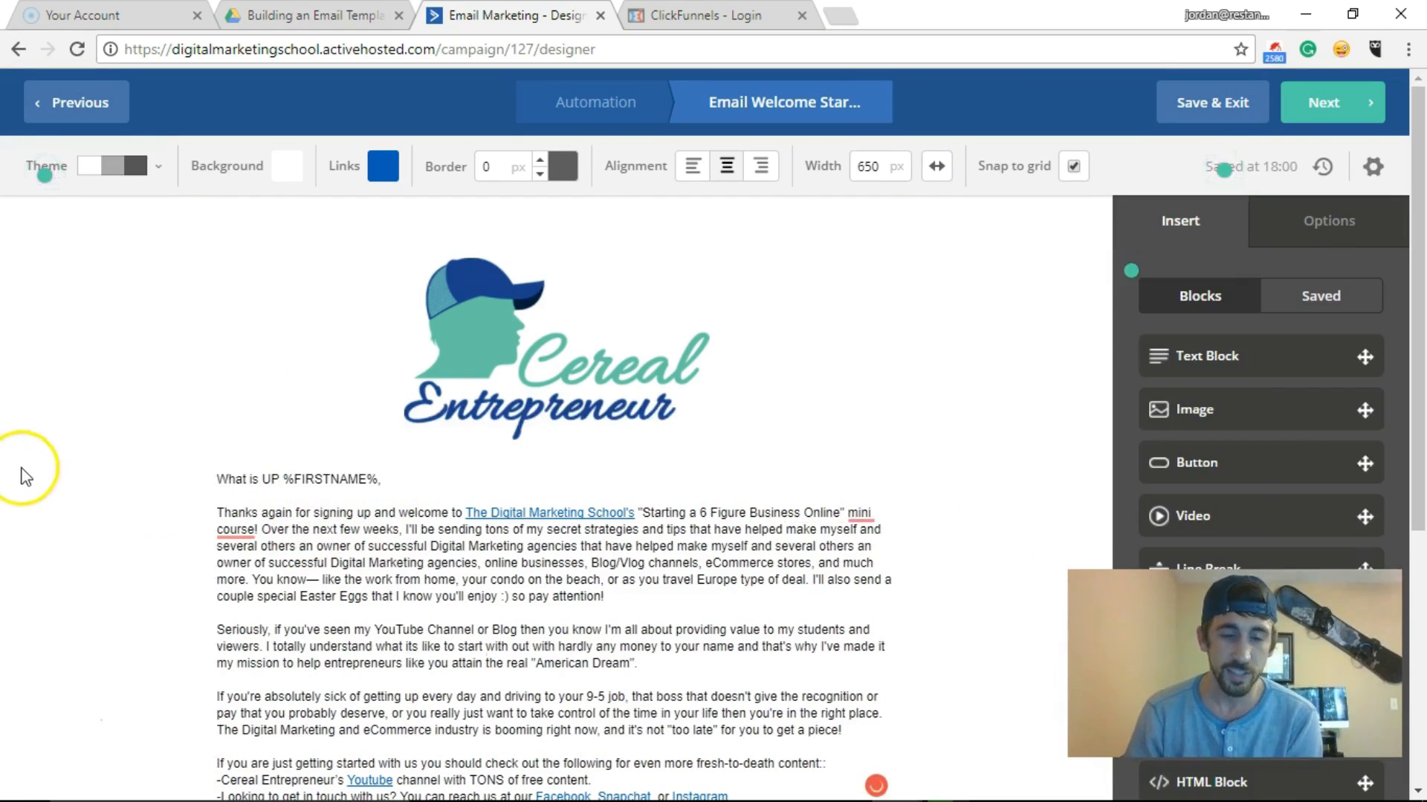
Step: Examine the welcome email's body, signature and the writing suggestion for "mini course"
scroll(43, 462, down, 1)
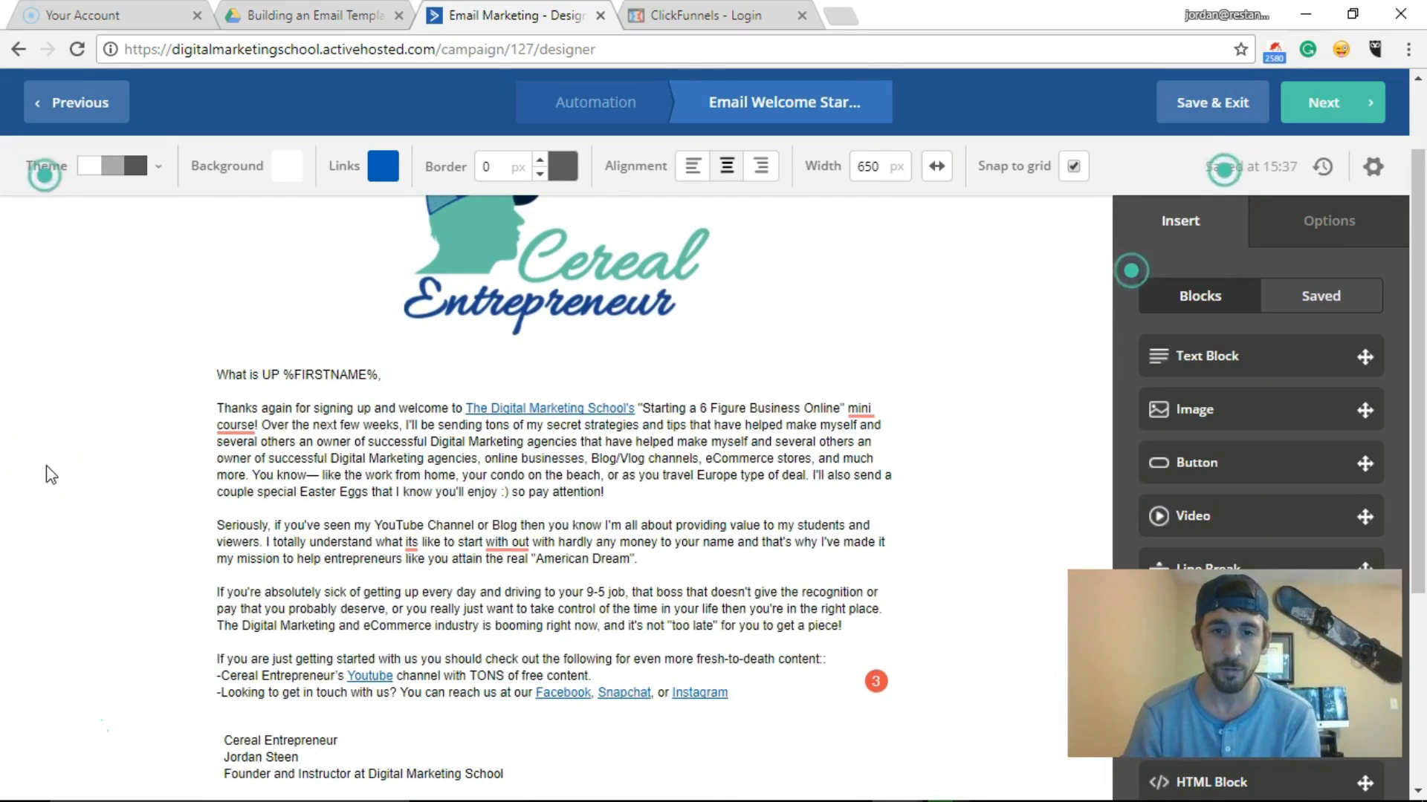
scroll(213, 408, down, 1)
click(210, 289)
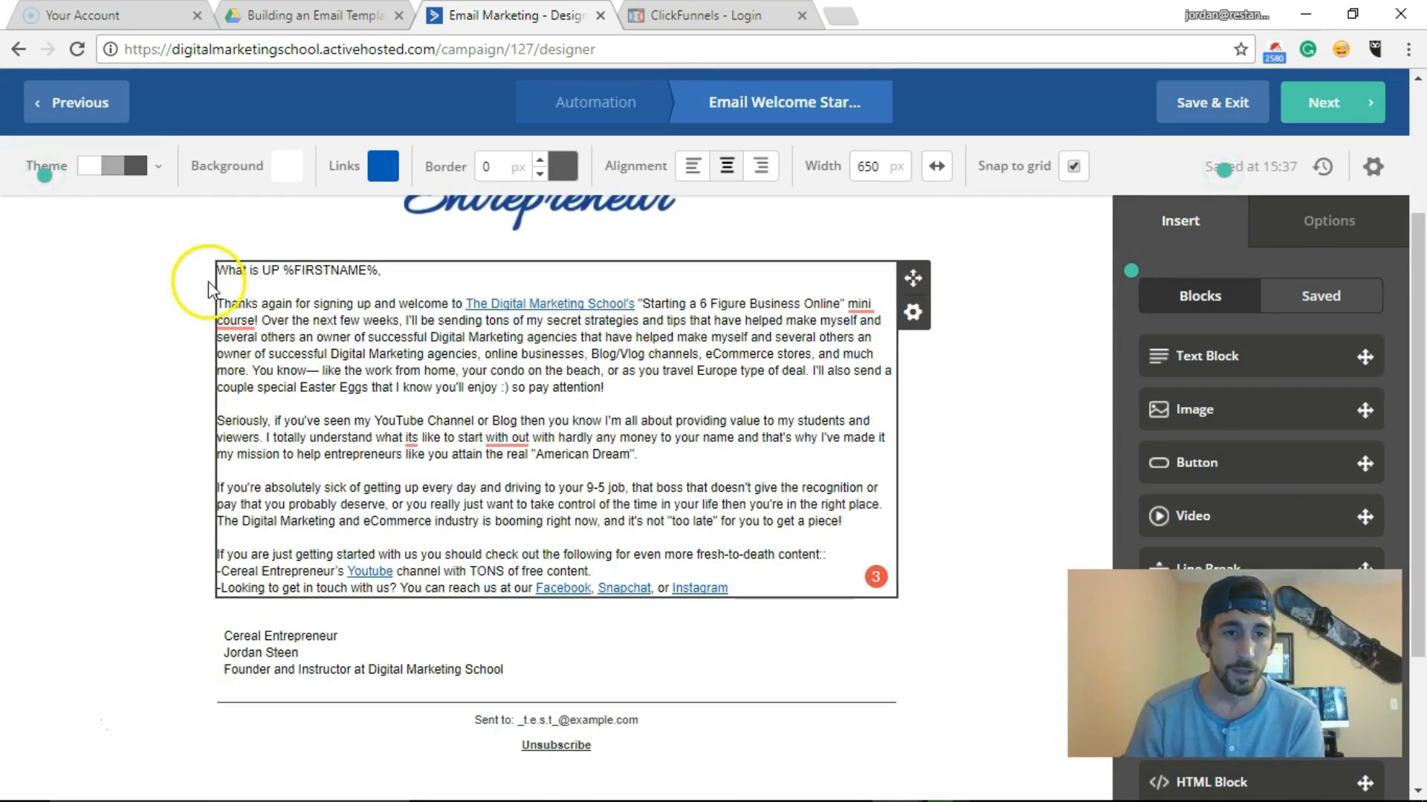
click(220, 322)
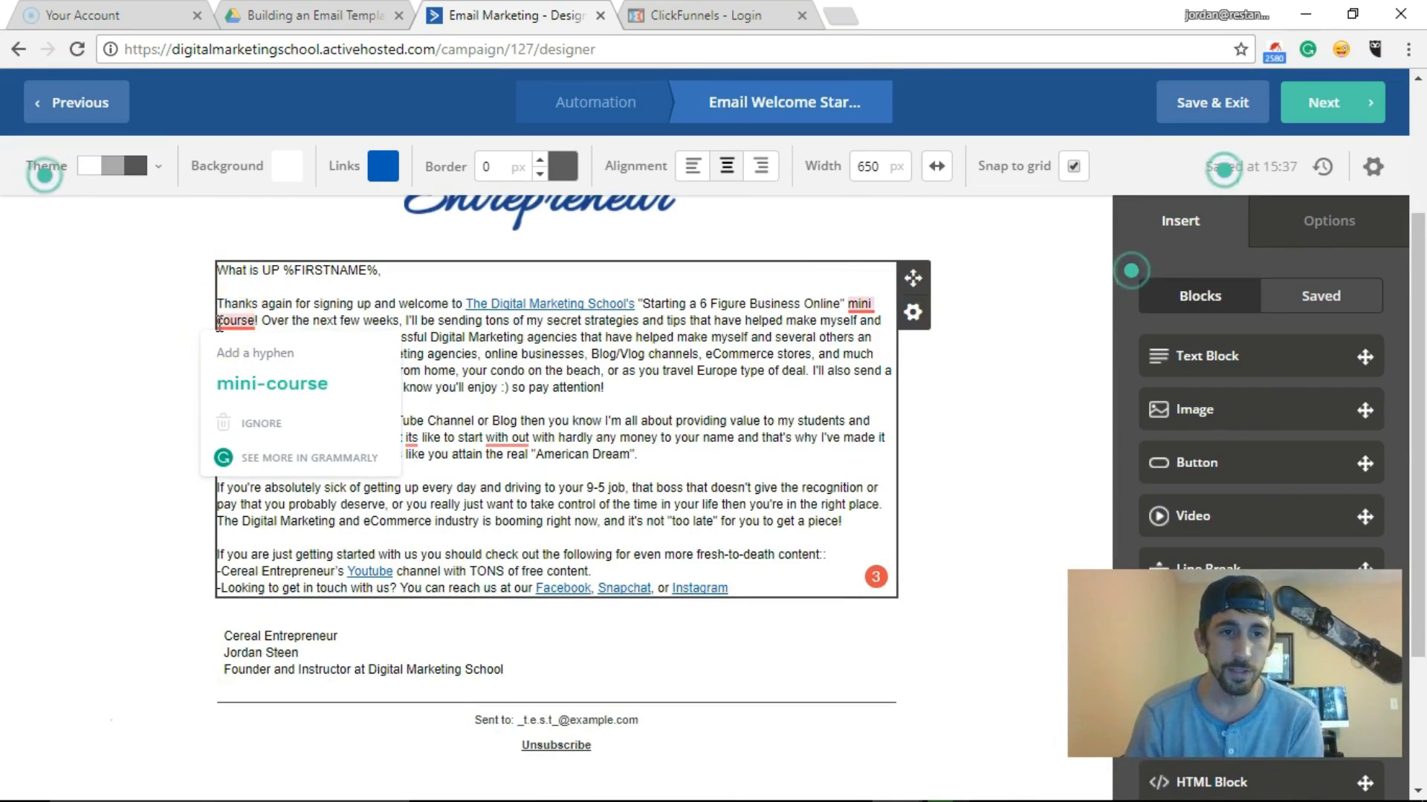
click(54, 272)
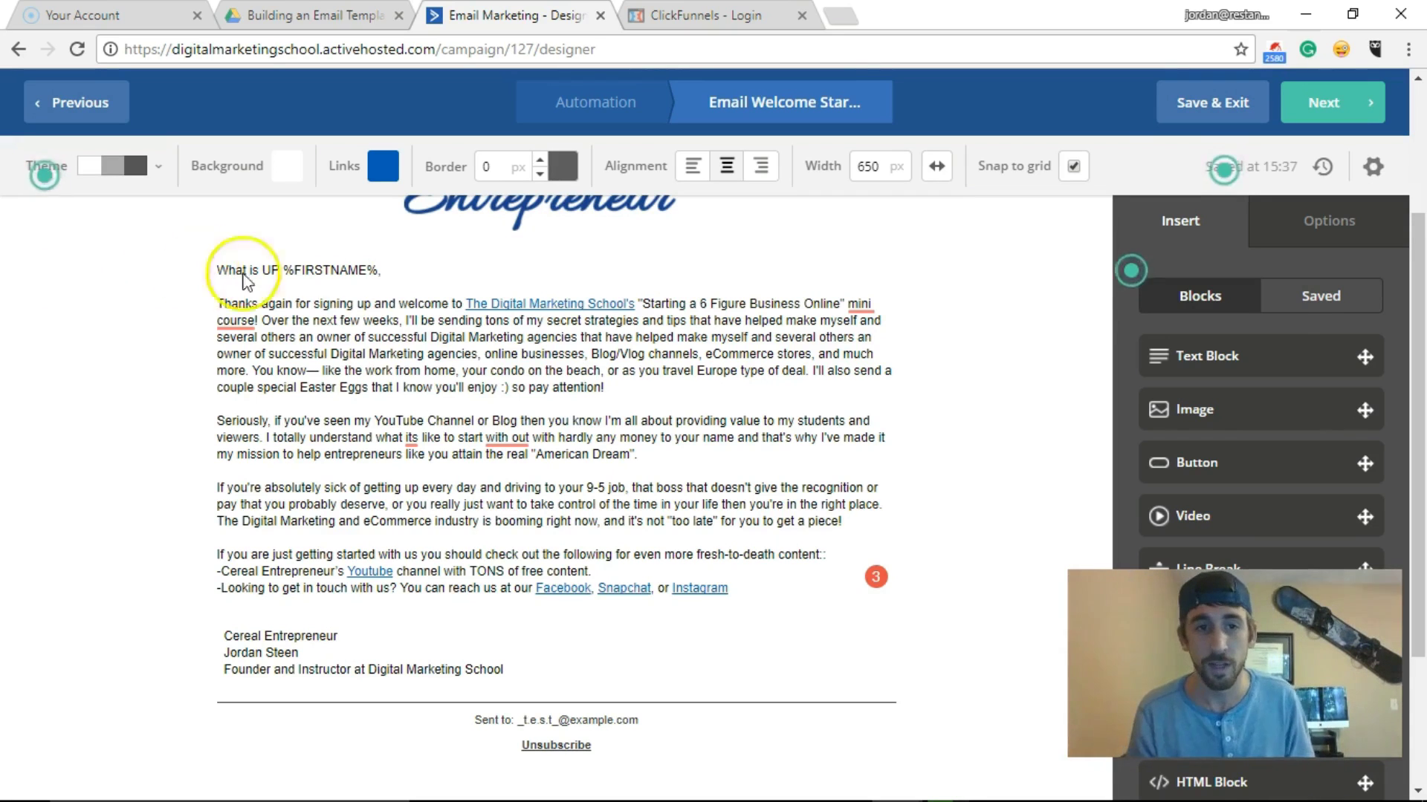
Step: Open the link settings of "The Digital Marketing School's" and choose Add Tags as the action when a contact clicks it
click(491, 308)
click(617, 305)
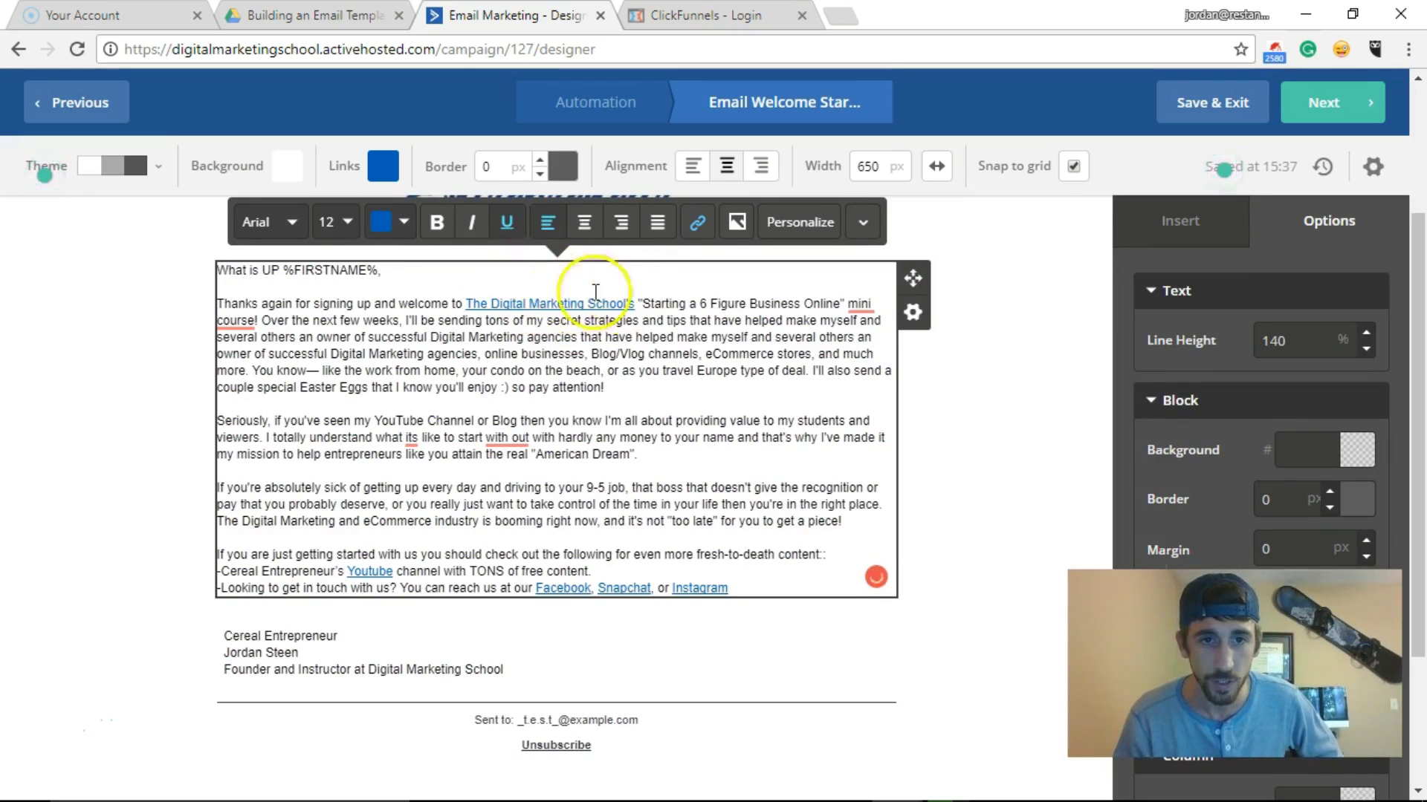
click(697, 222)
click(462, 330)
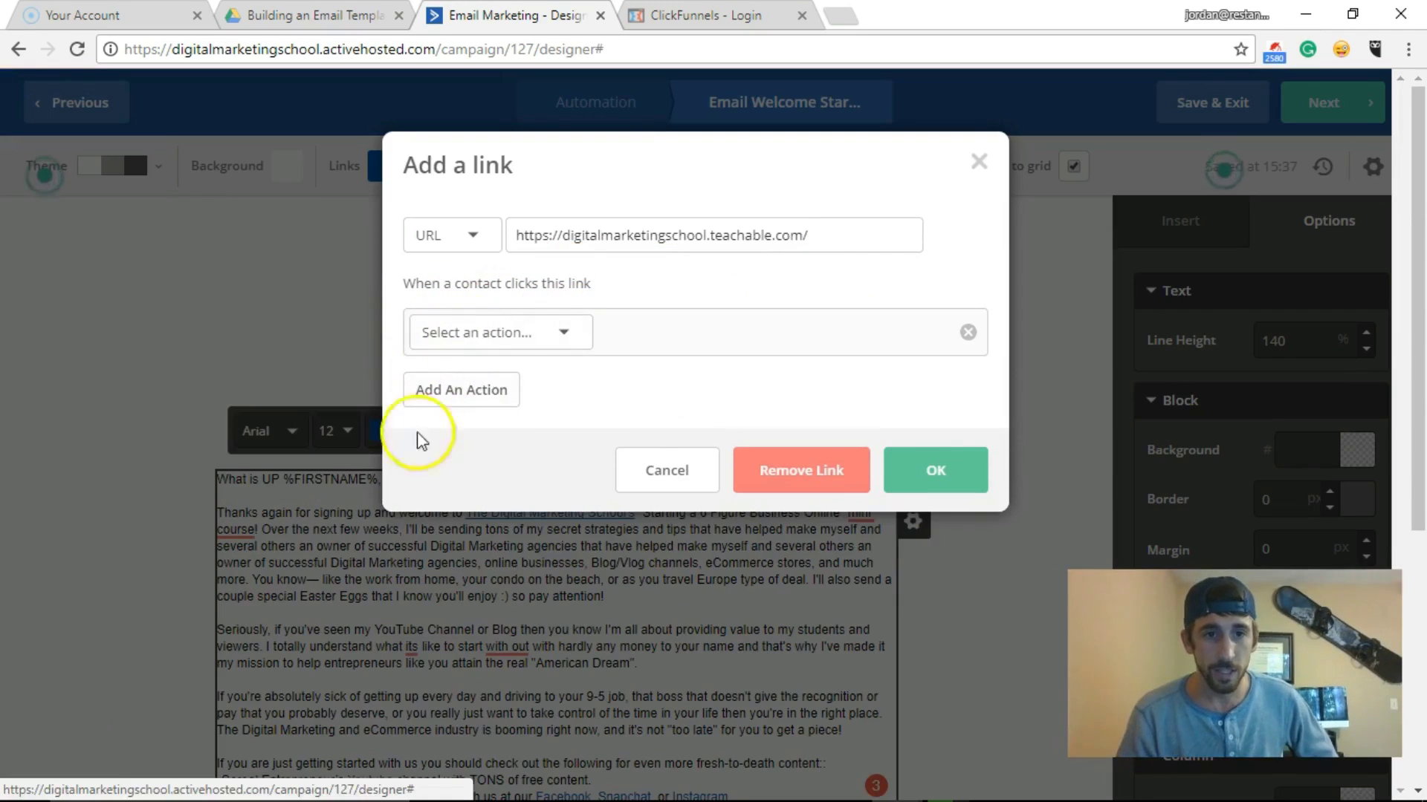
click(497, 338)
click(492, 381)
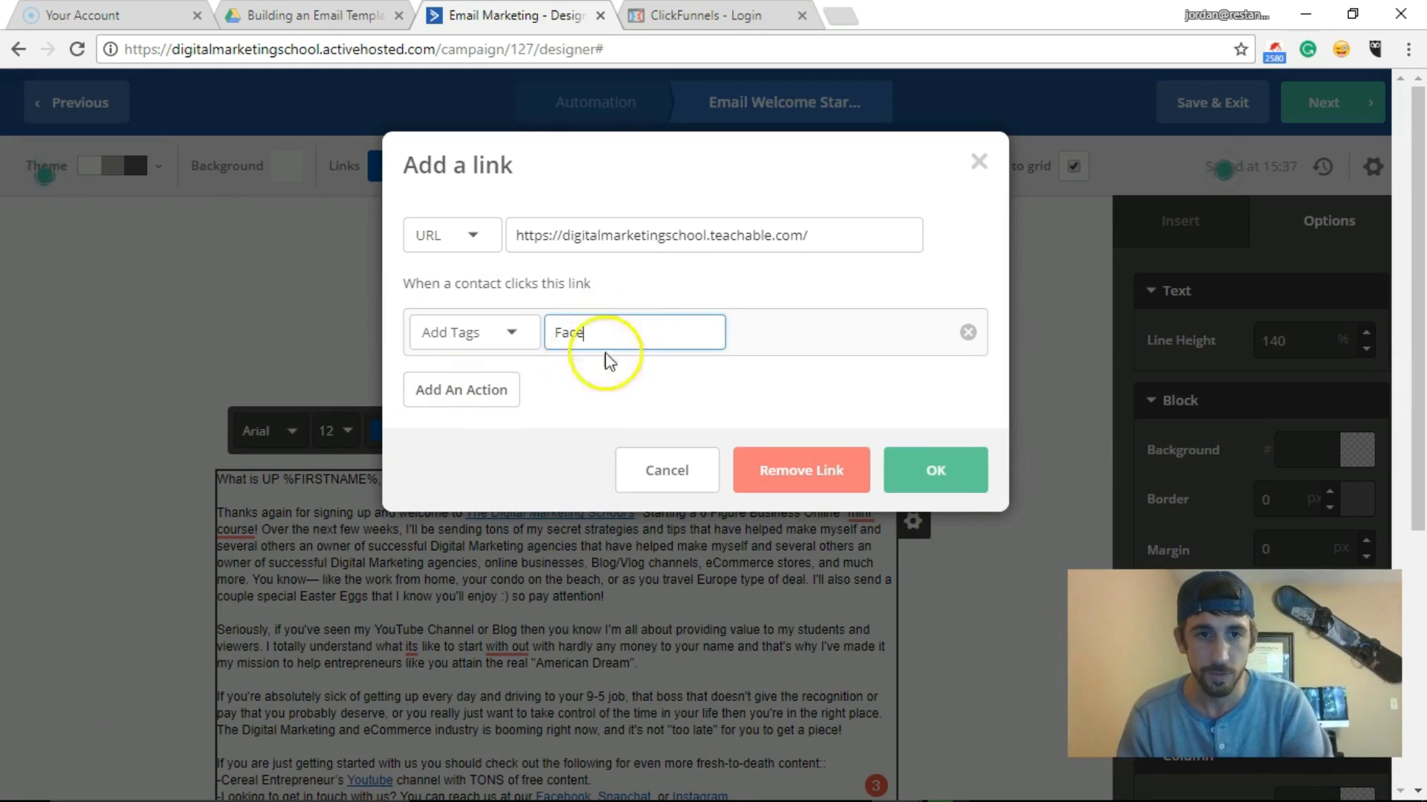
Step: Try entering "Pixel" as the tag for the link action, then close the link settings without saving
text(Face)
key(BackSpace)
key(BackSpace)
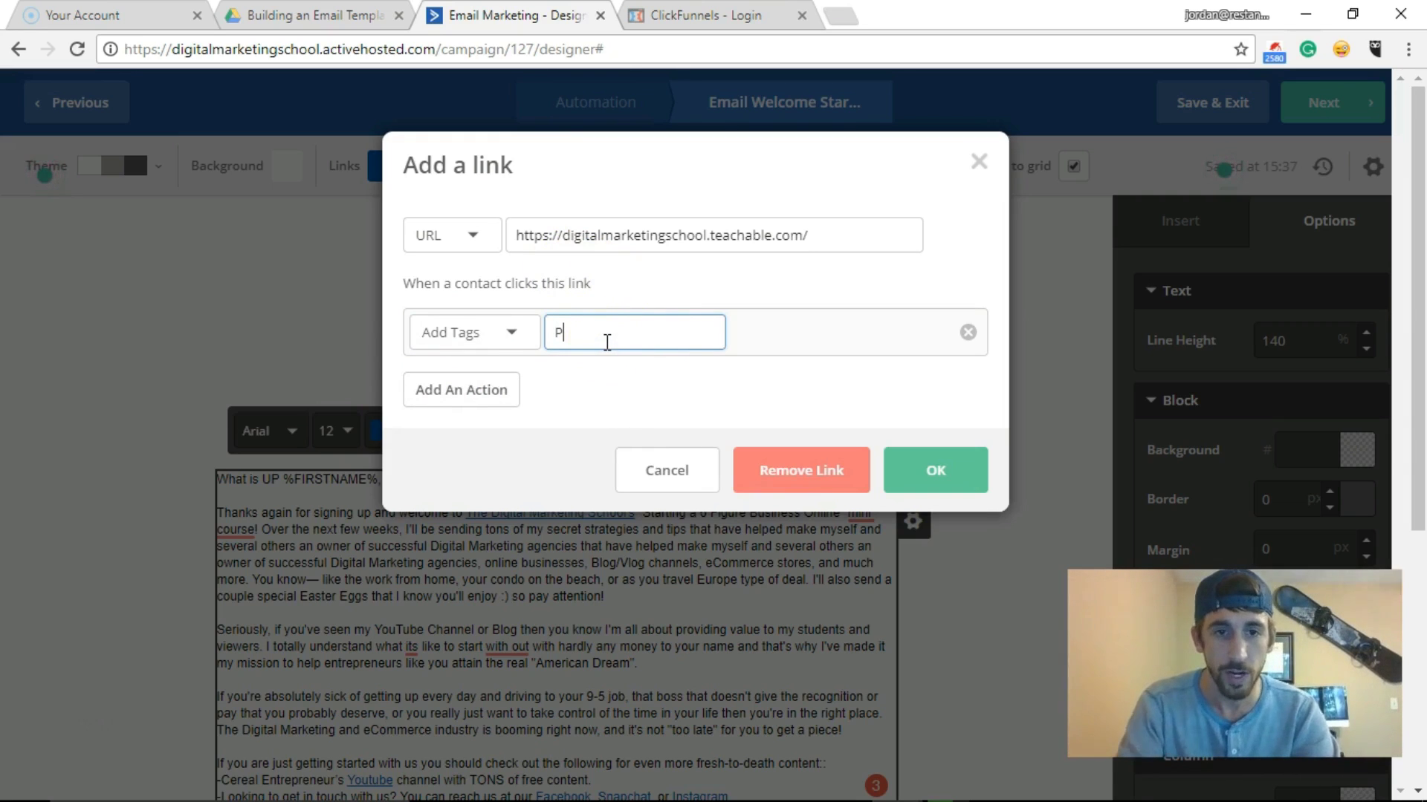
text(Pixel)
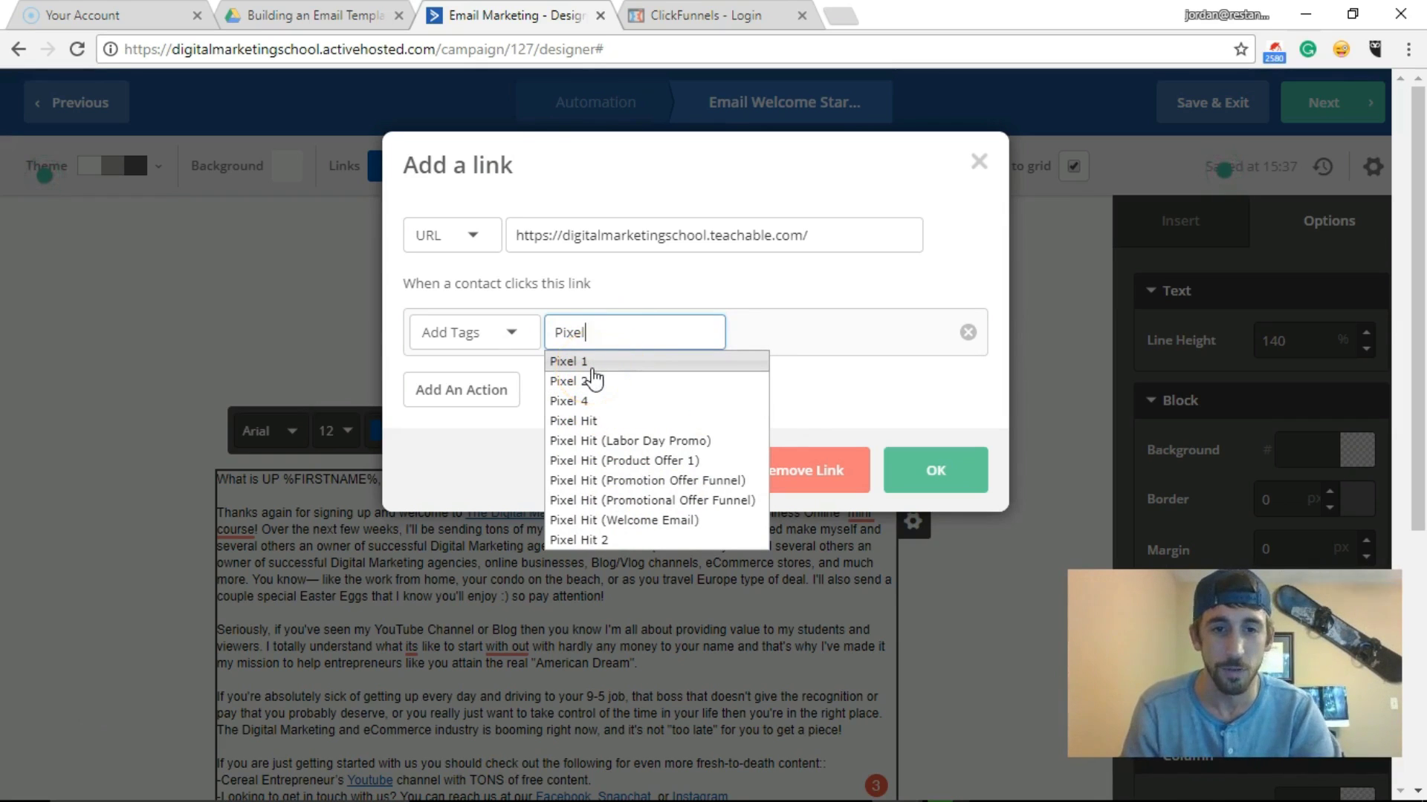
double_click(603, 336)
drag(600, 337, 520, 331)
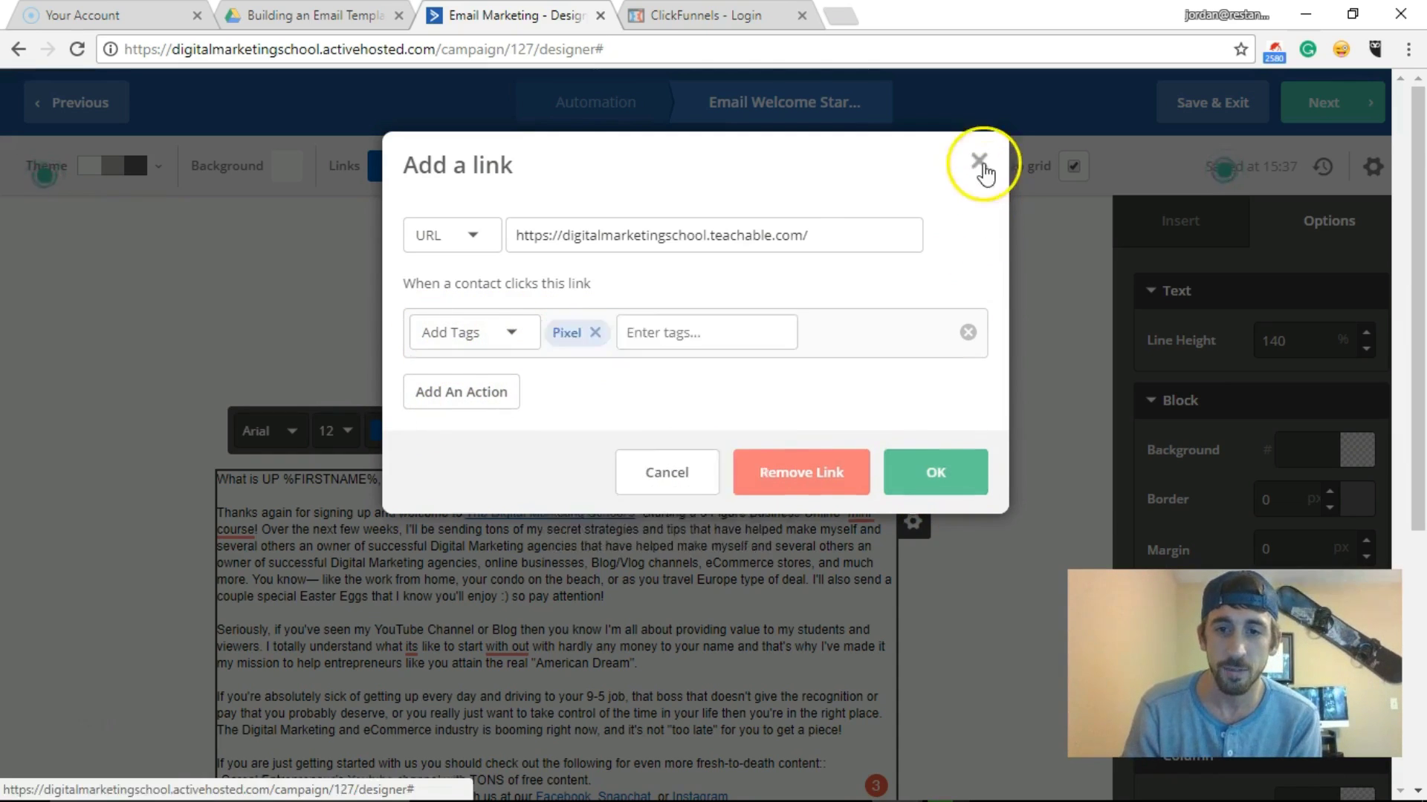
click(979, 162)
Step: Select the Cereal Entrepreneur logo image and check its link setting
scroll(543, 508, down, 3)
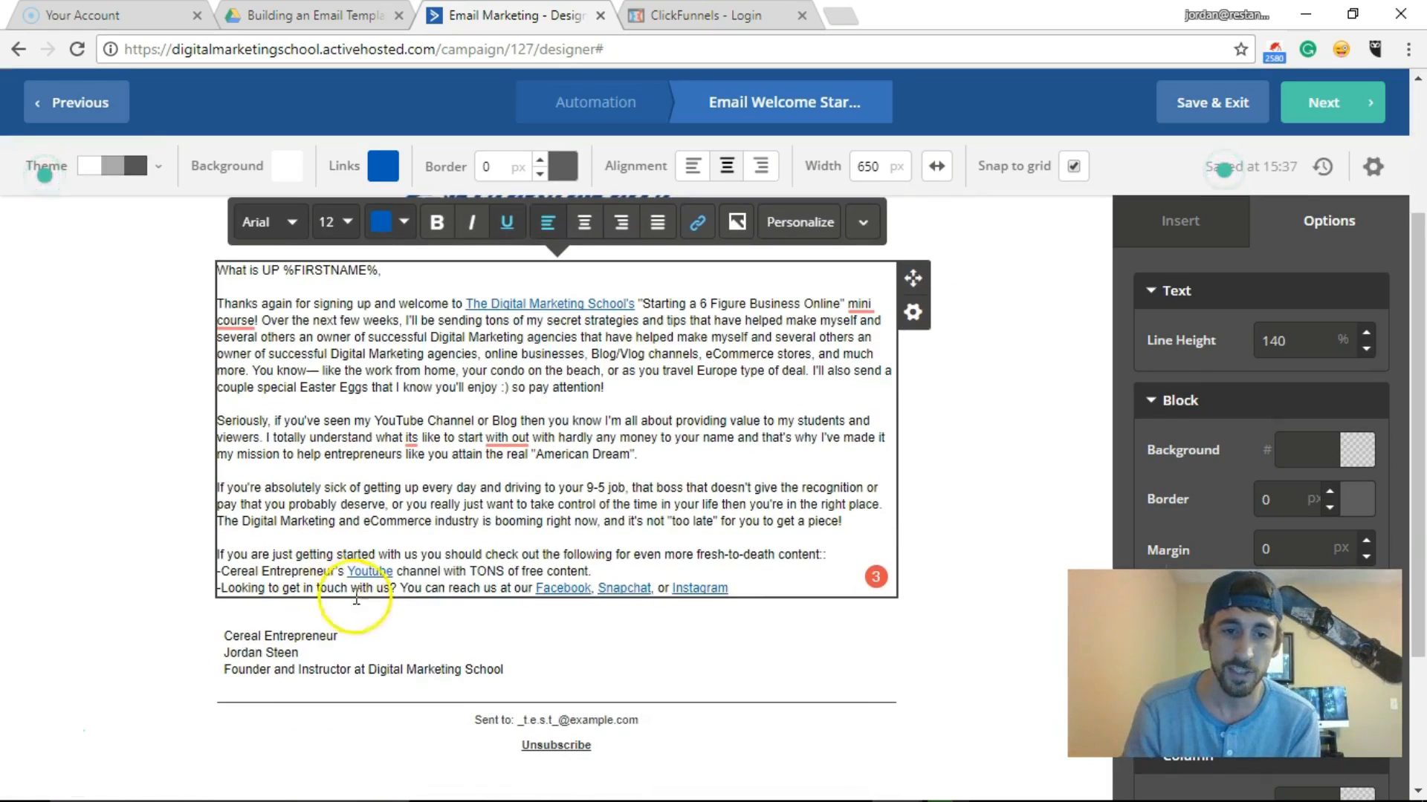
scroll(561, 347, up, 3)
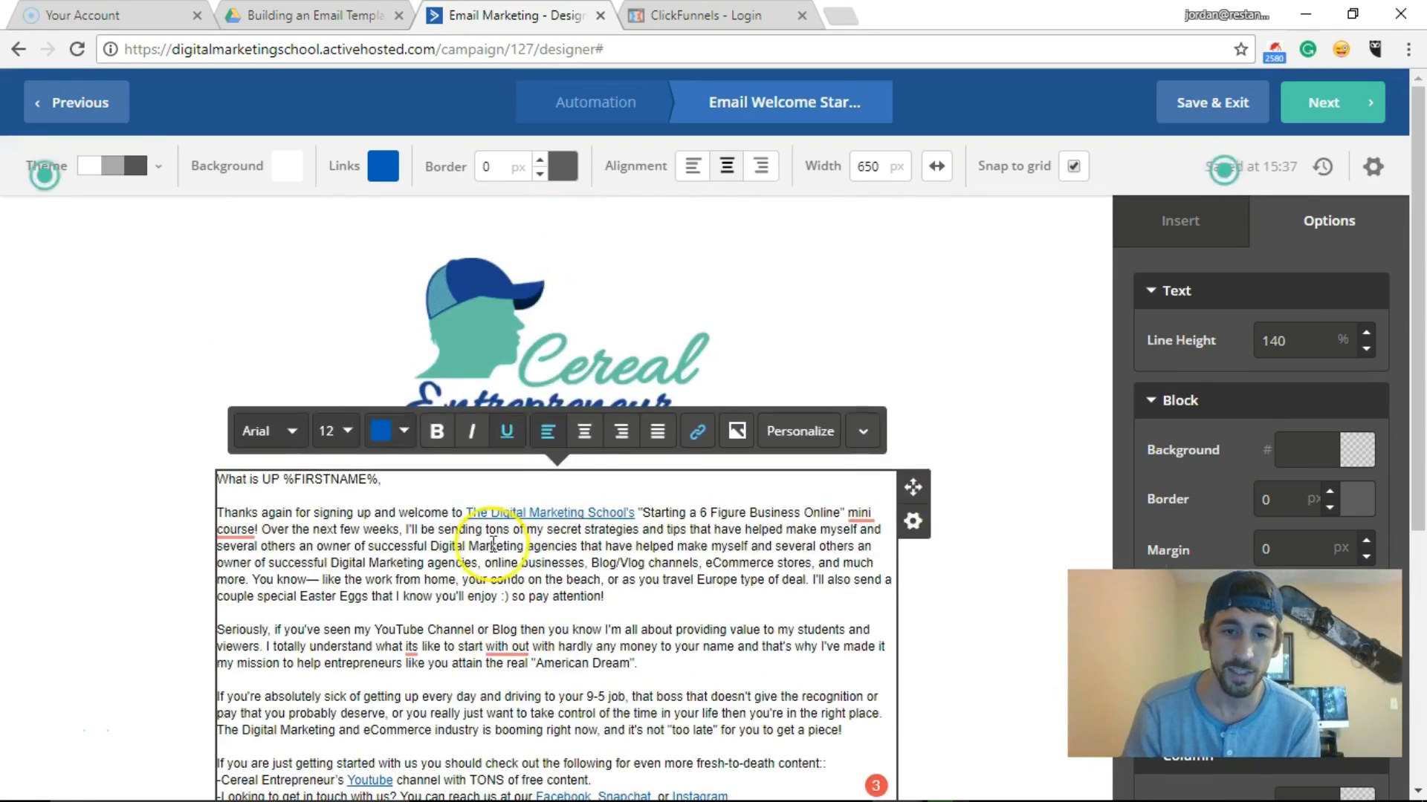
click(558, 346)
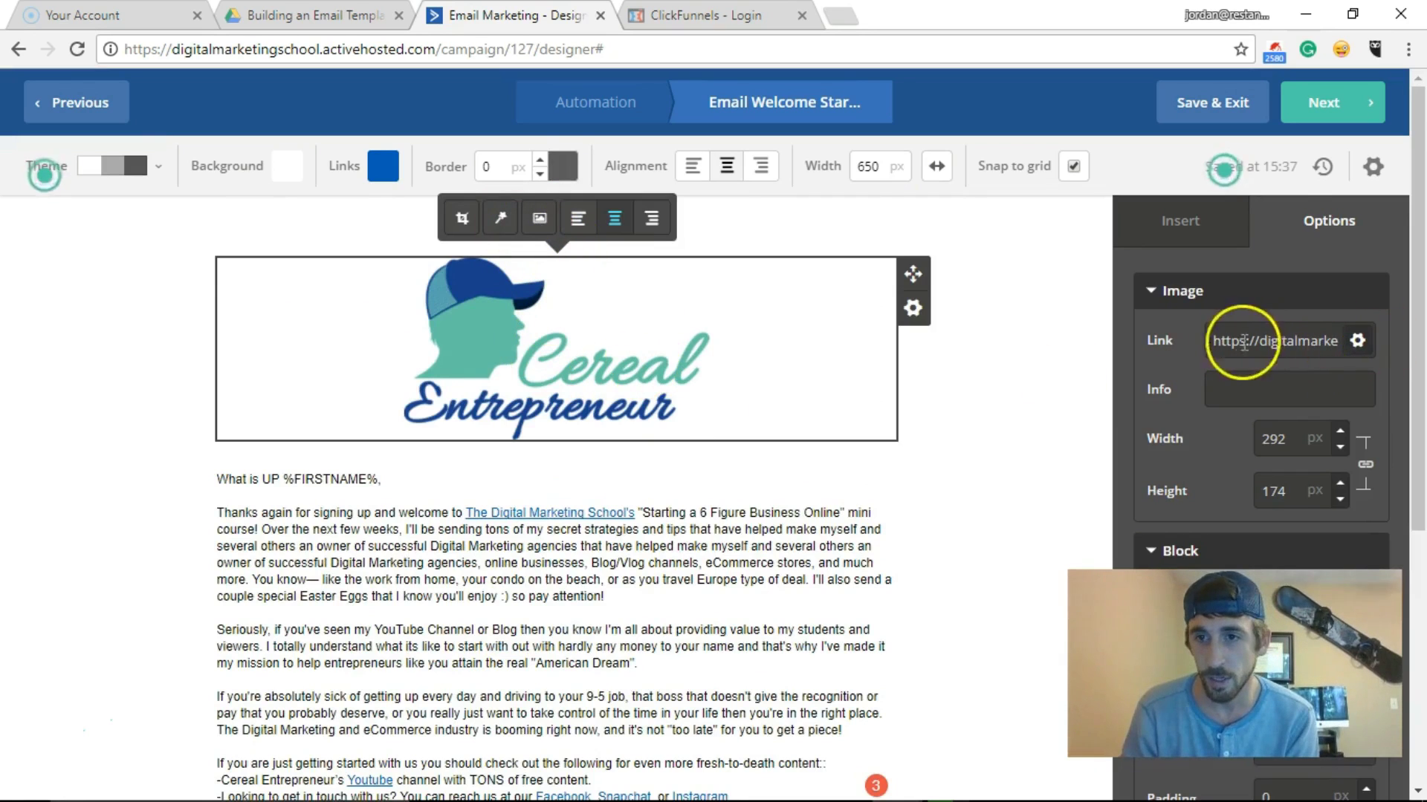
mouse_move(569, 354)
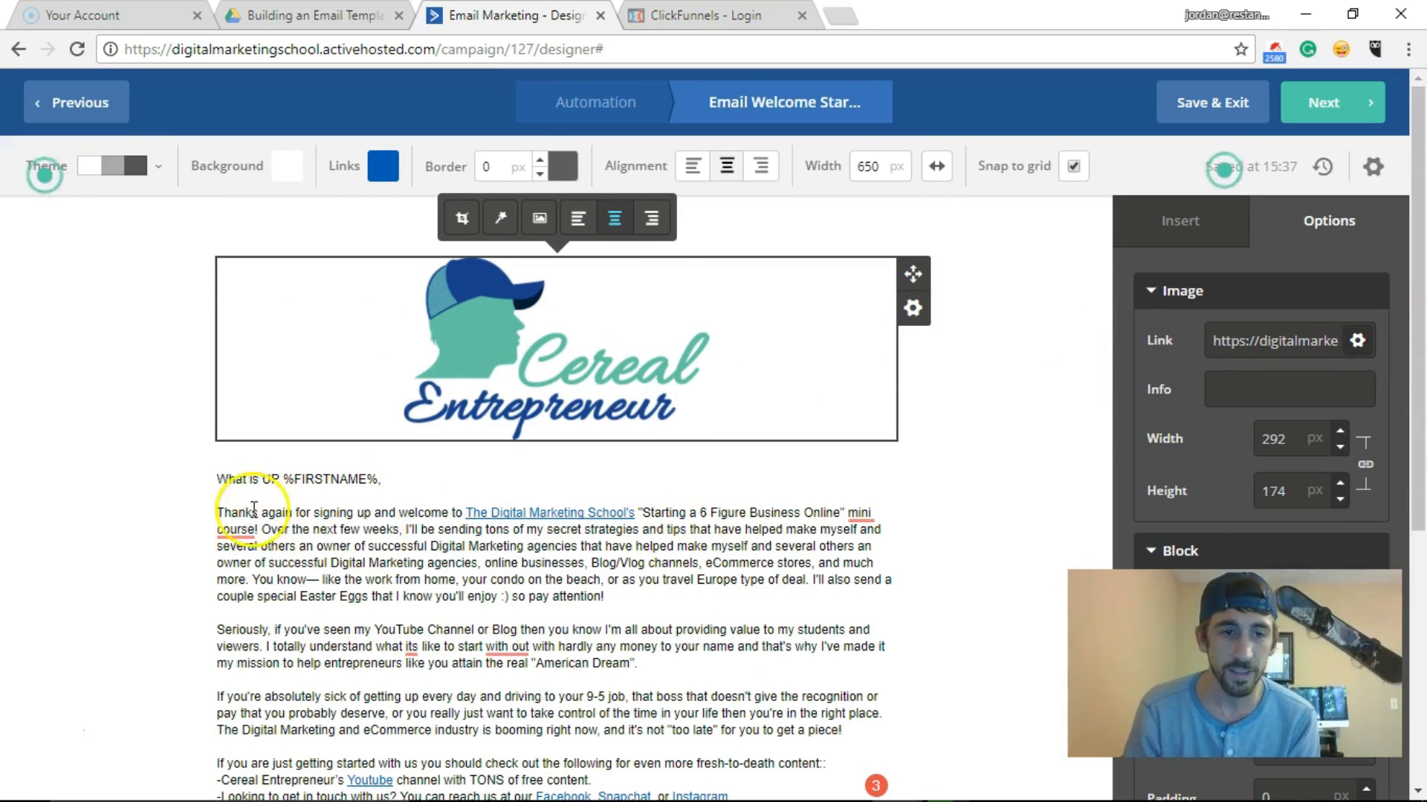
Step: Remove the repeated "Digital Marketing agencies" phrase from the first paragraph and correct the second to "what it's like to start with hardly any money"
scroll(210, 546, down, 2)
click(736, 492)
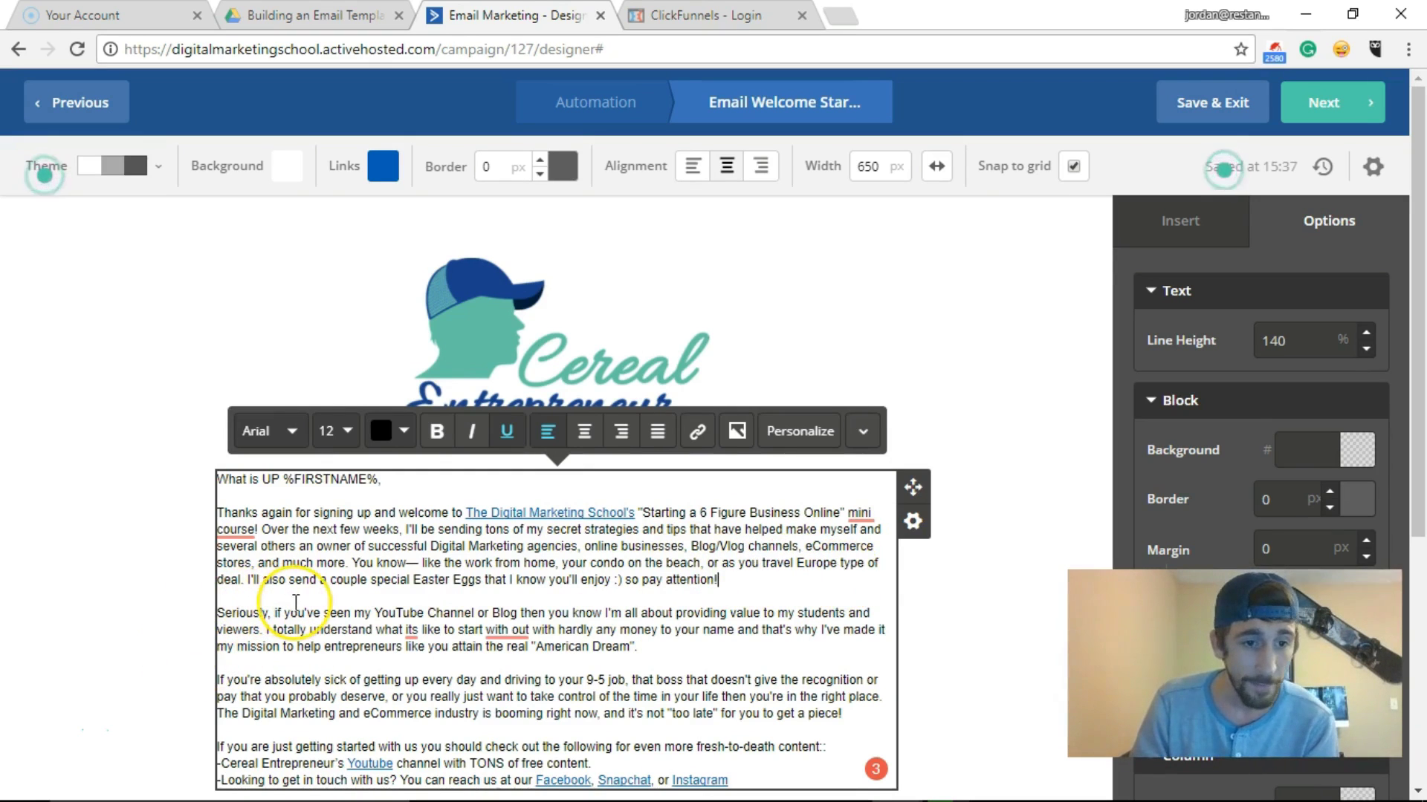
scroll(357, 595, down, 1)
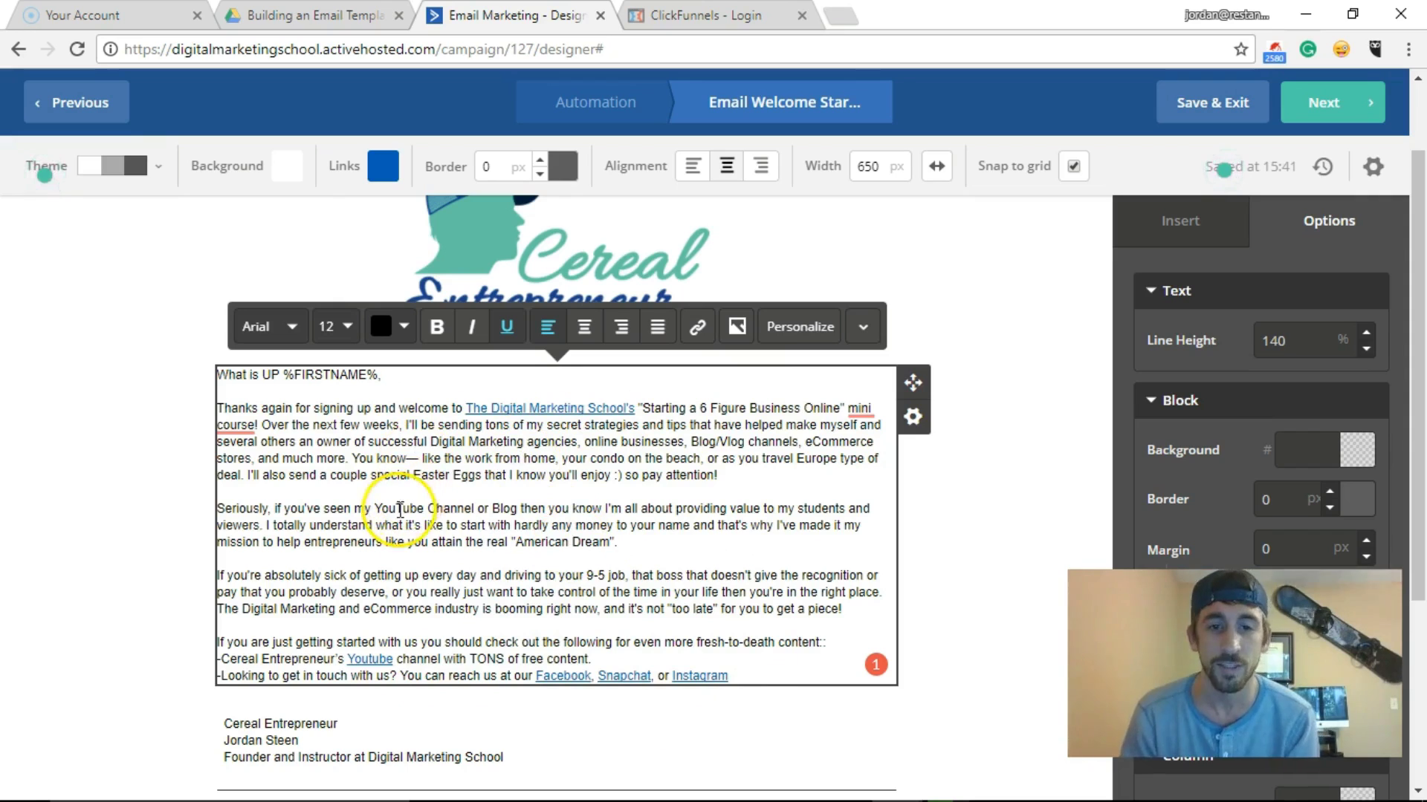
scroll(19, 522, up, 2)
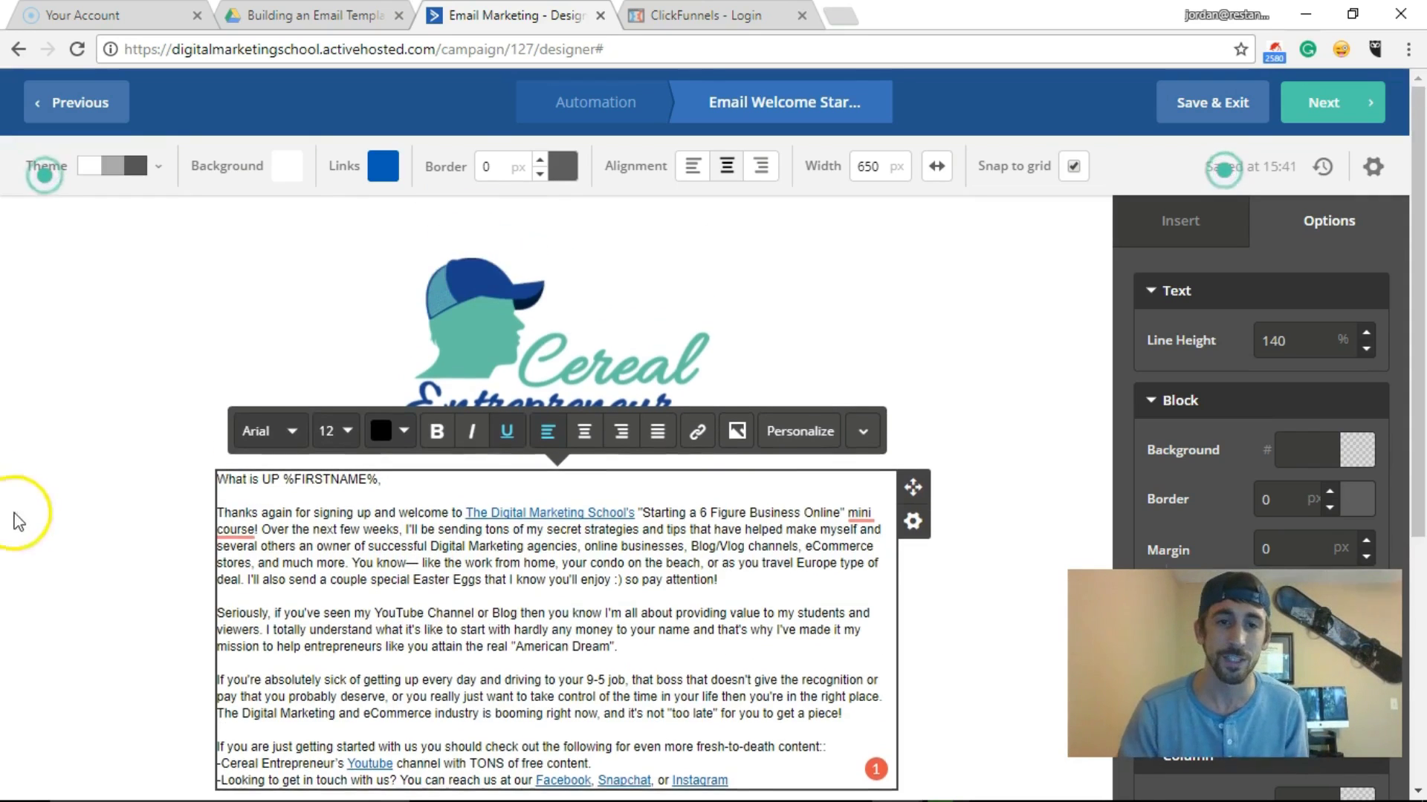
Step: Review the email layout from the logo header through the body text to the signature and unsubscribe footer
scroll(331, 403, down, 4)
scroll(486, 283, up, 4)
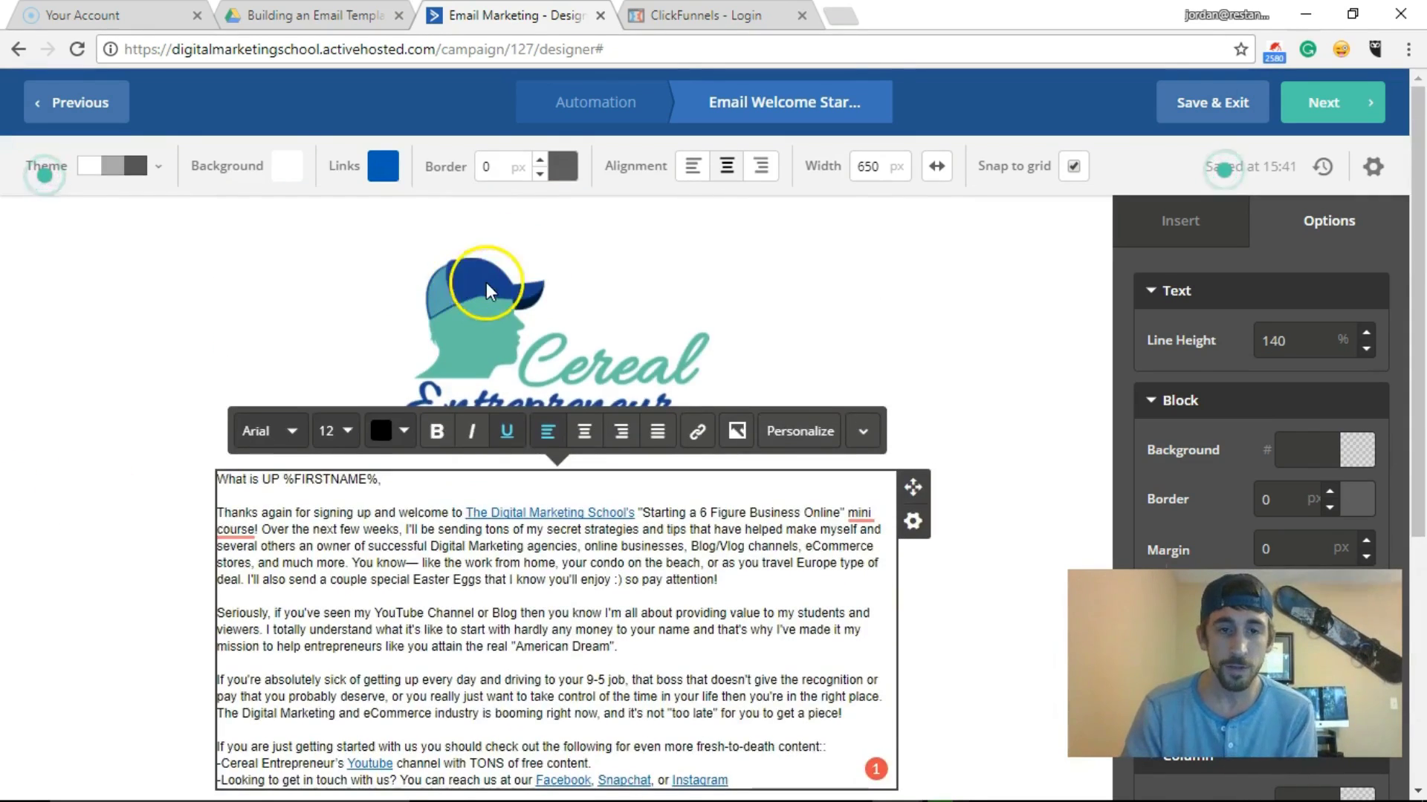
click(189, 350)
scroll(112, 366, down, 4)
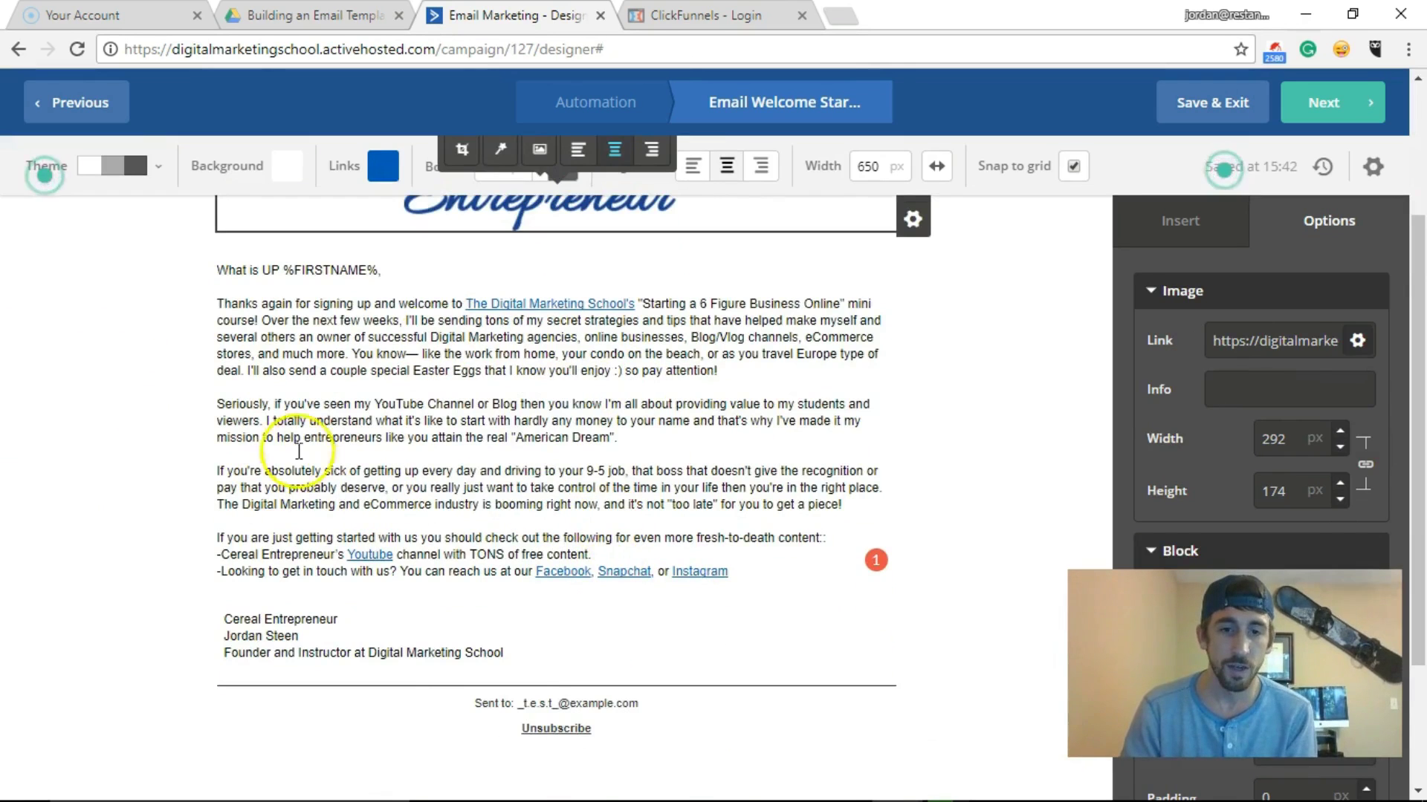
scroll(223, 574, down, 4)
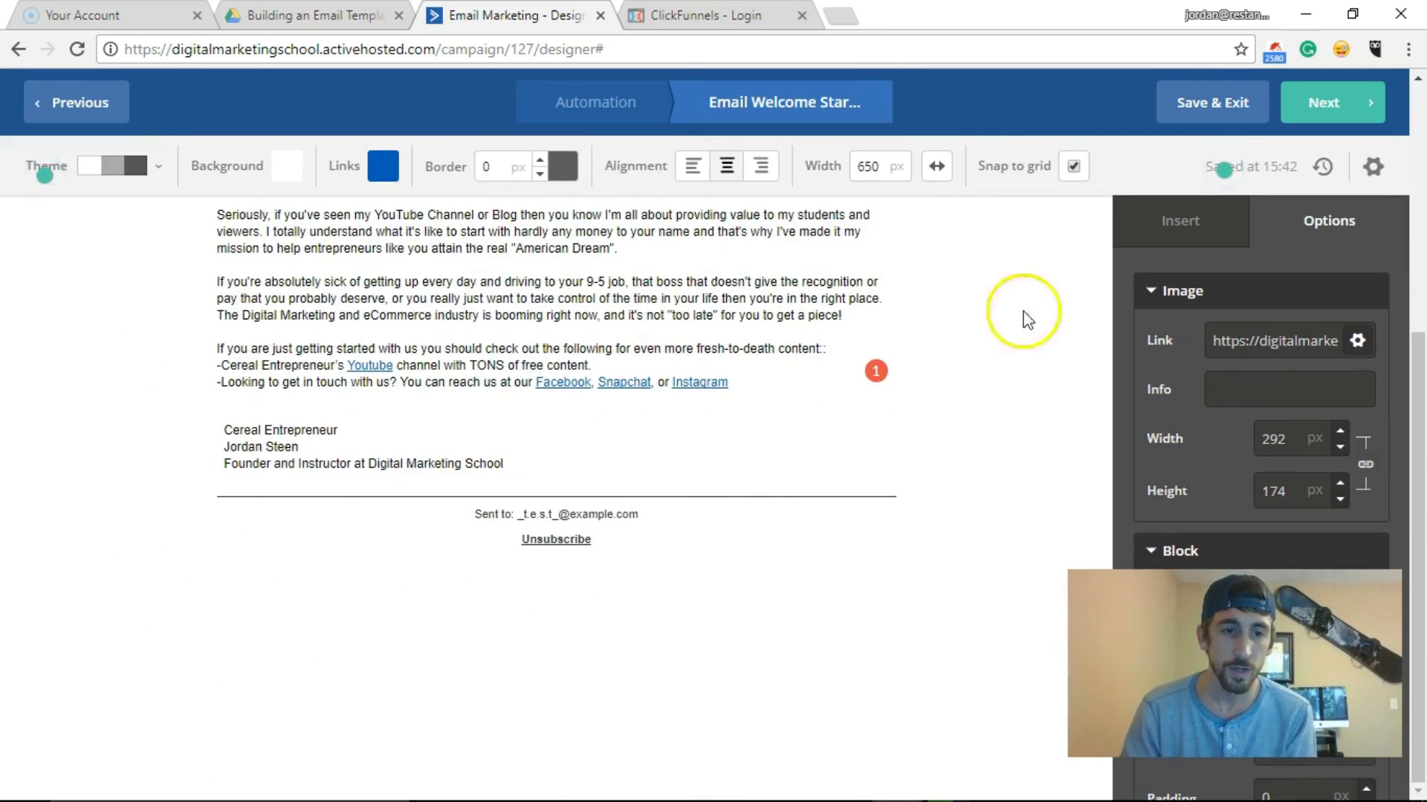
scroll(1024, 320, up, 4)
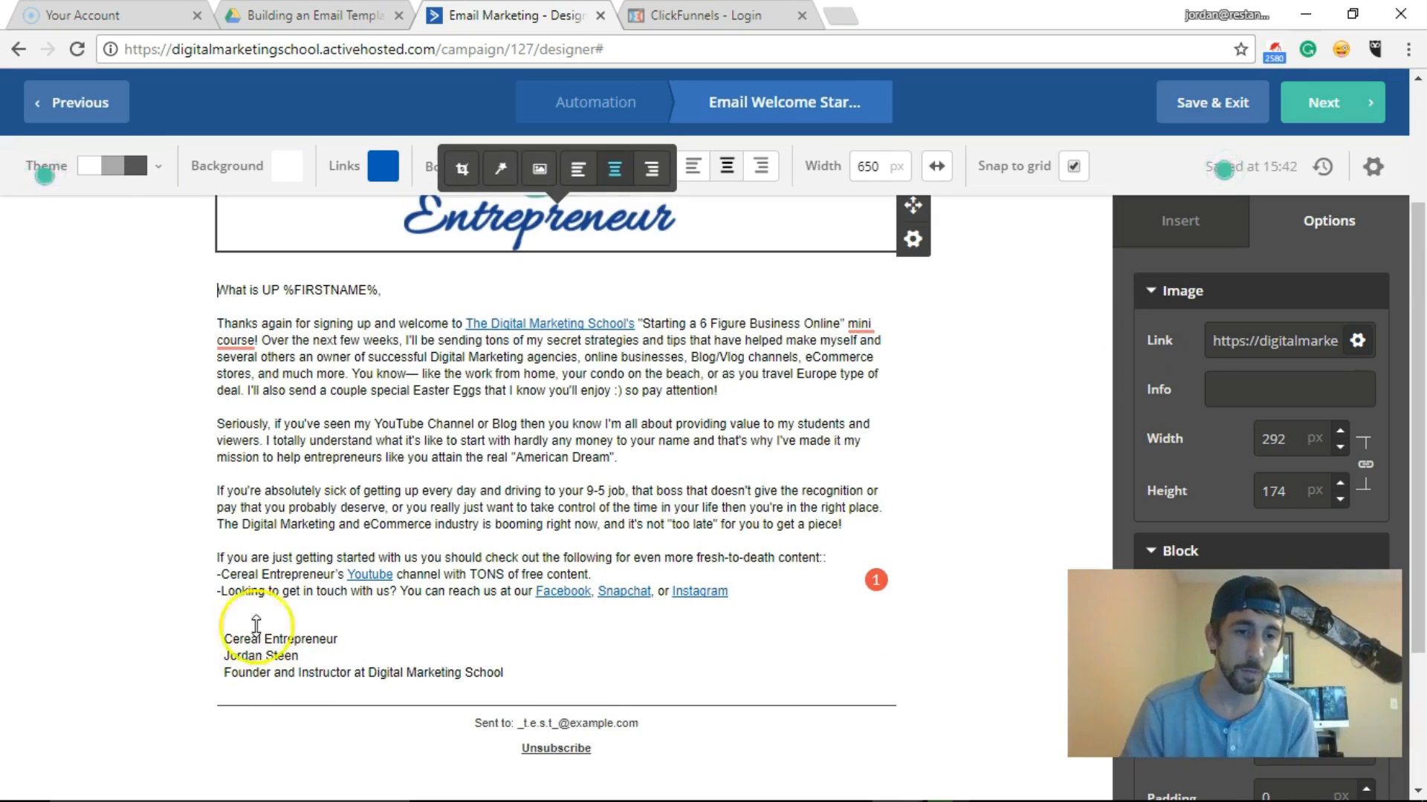
Step: Examine the content blocks available for insertion, including Social Links and HTML Block, and check the email's options
click(1018, 609)
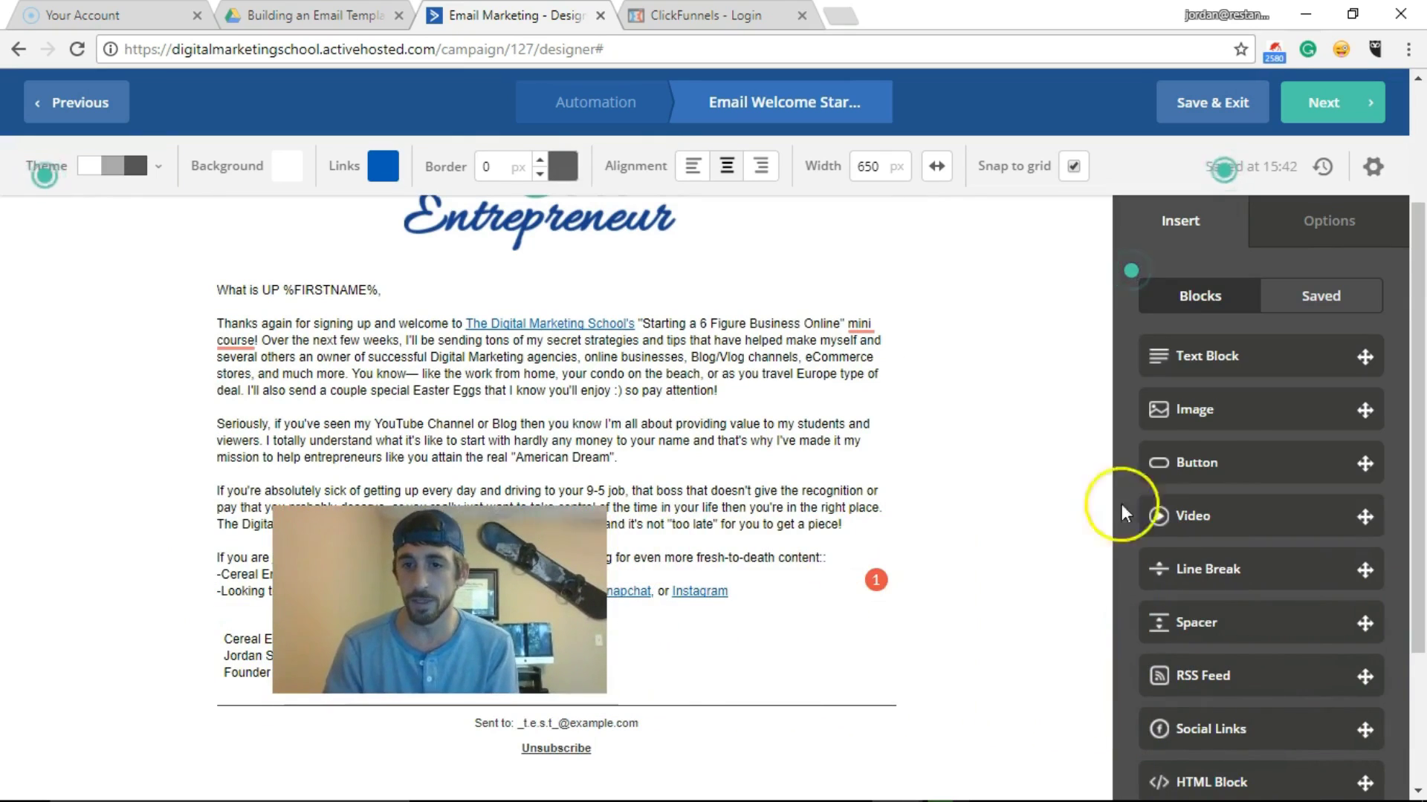
scroll(1189, 535, down, 3)
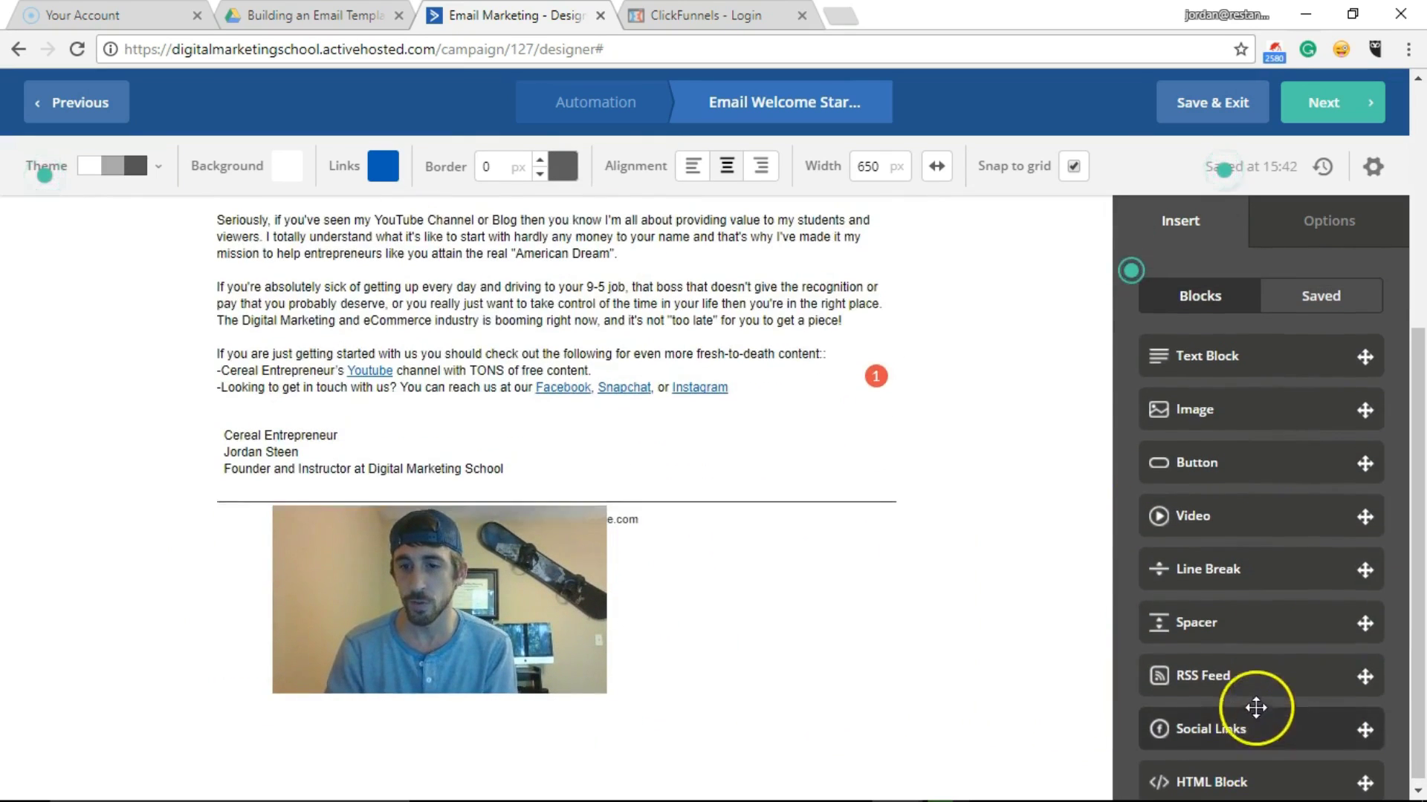
scroll(1256, 707, up, 5)
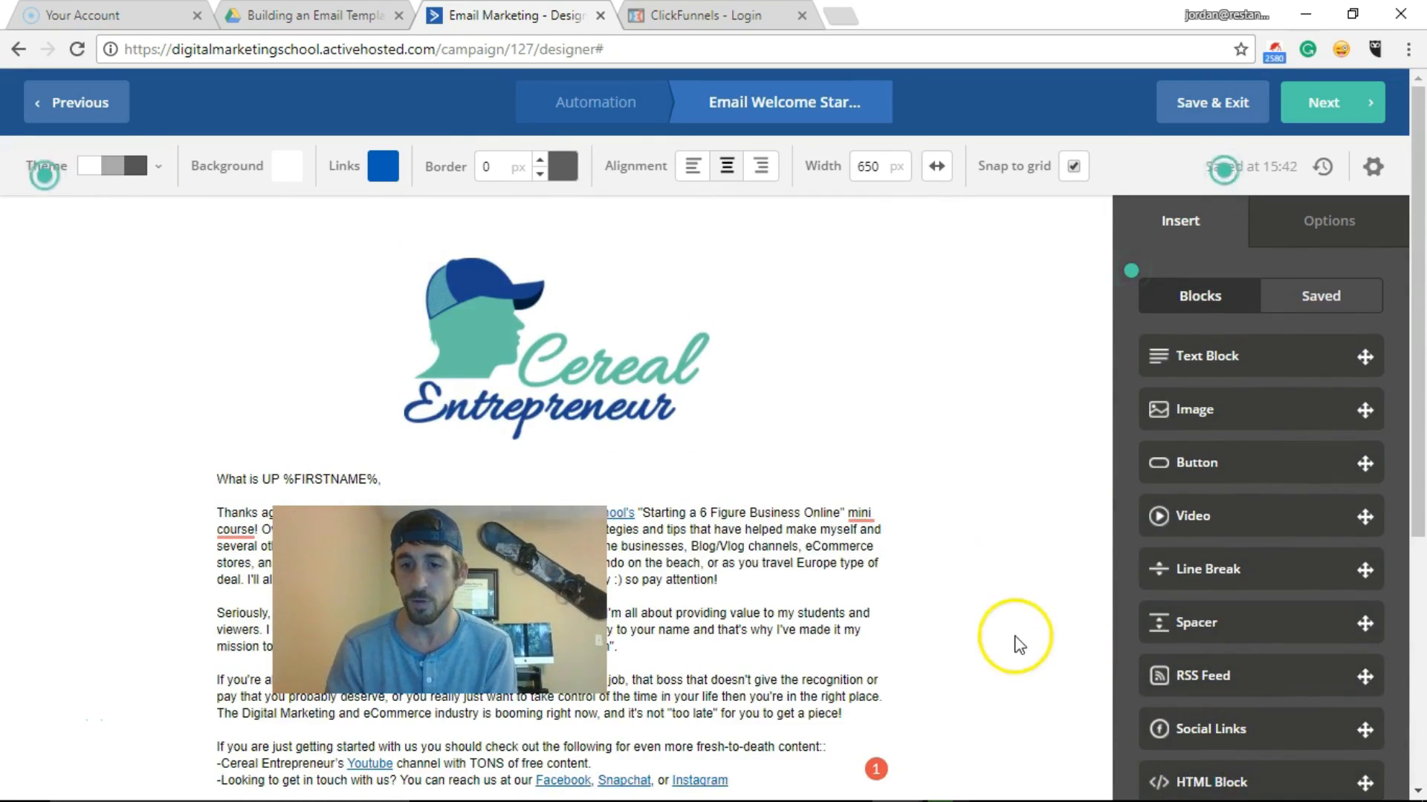
scroll(1012, 646, down, 3)
mouse_move(1268, 780)
mouse_down()
mouse_move(699, 362)
mouse_move(668, 215)
mouse_move(525, 216)
mouse_move(1292, 680)
mouse_move(1265, 775)
mouse_up()
scroll(1265, 776, down, 2)
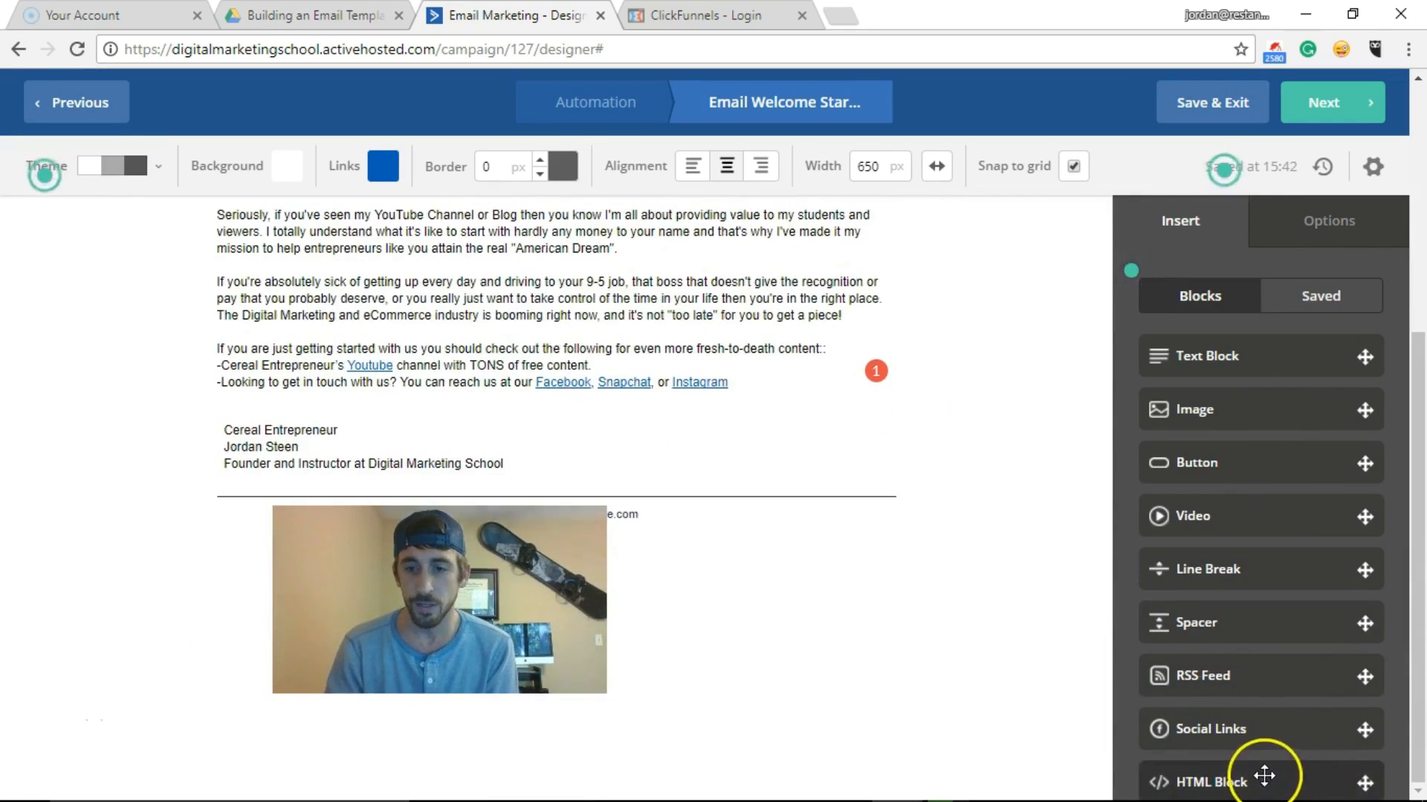
scroll(885, 569, up, 4)
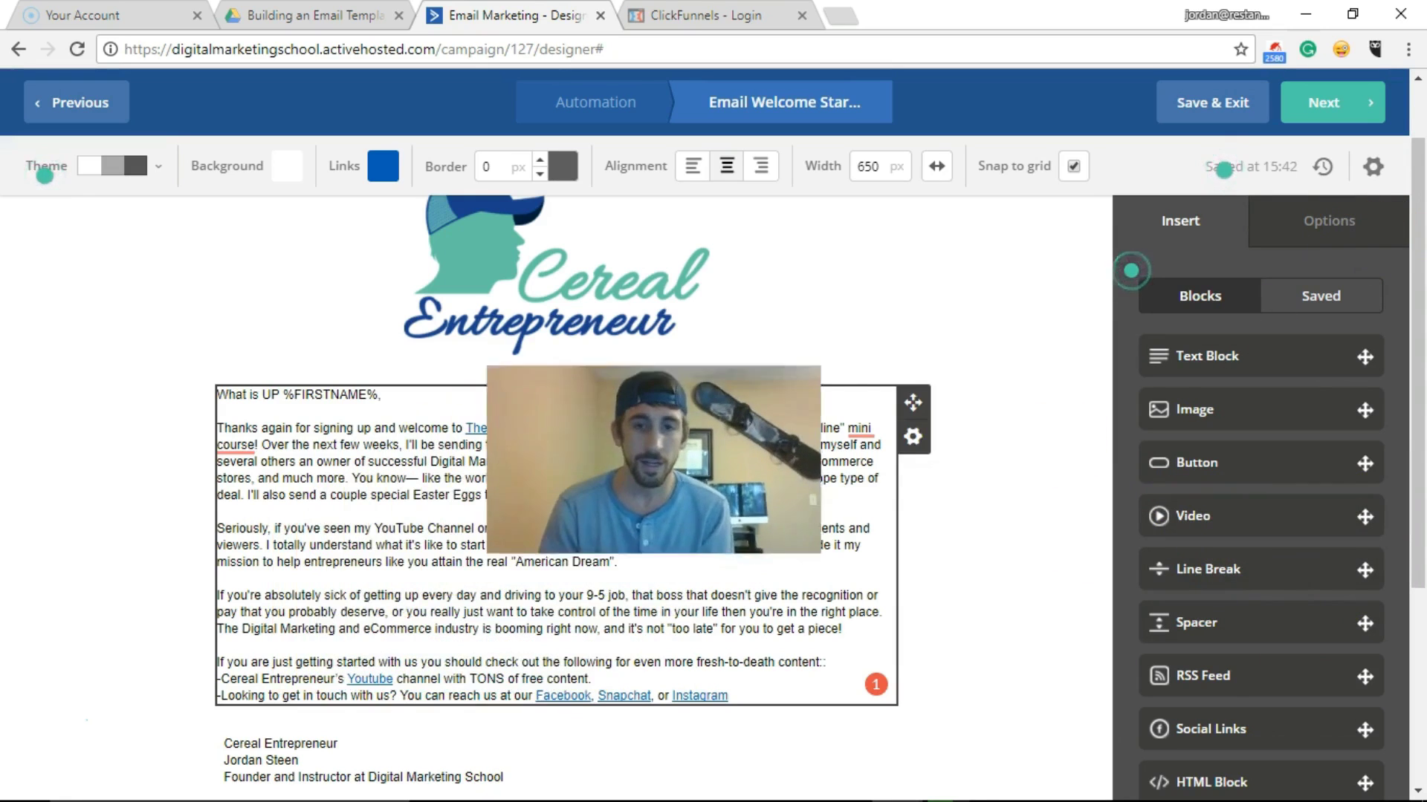
click(1289, 223)
click(1168, 229)
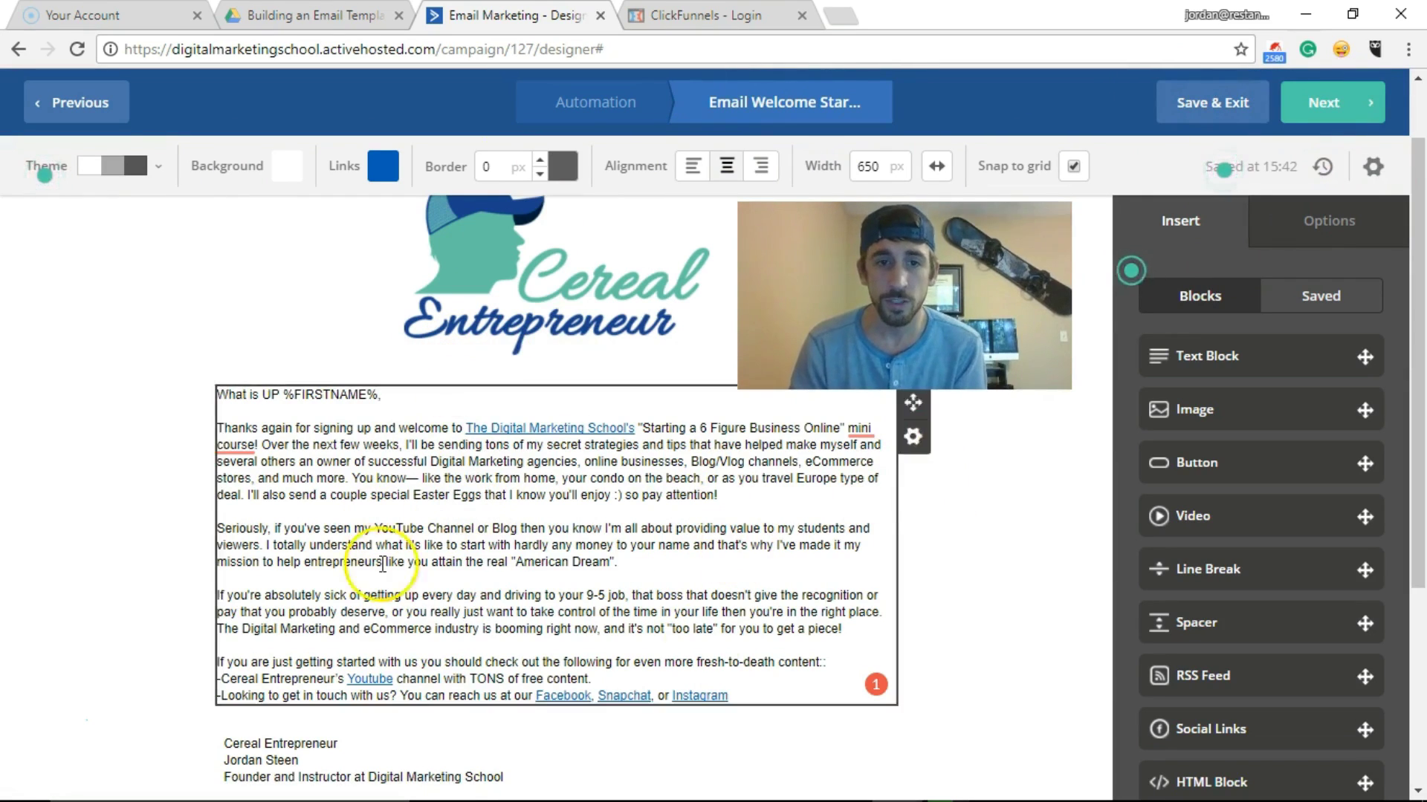
Step: Continue from the email designer to the campaign summary and highlight the email's subject line
scroll(421, 520, up, 1)
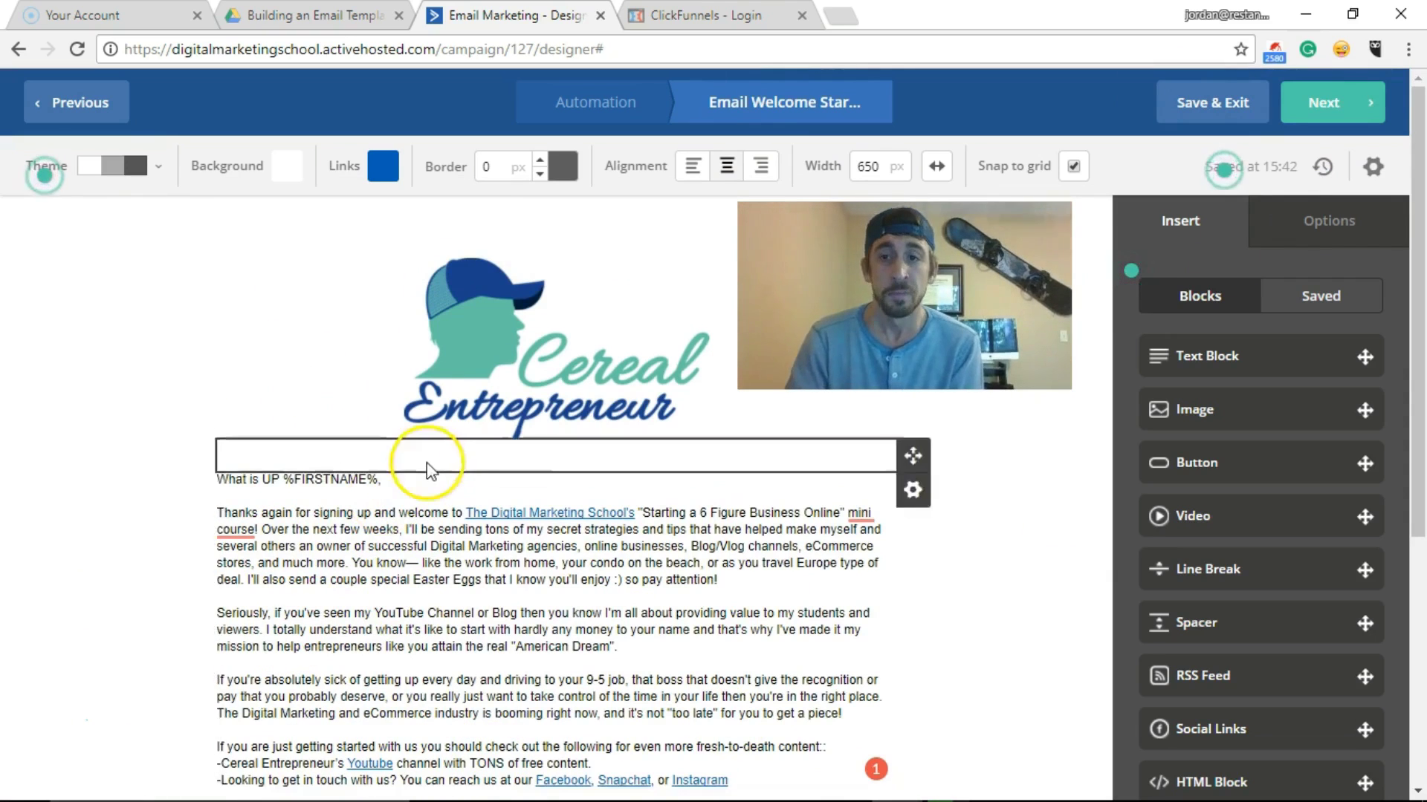
click(1330, 110)
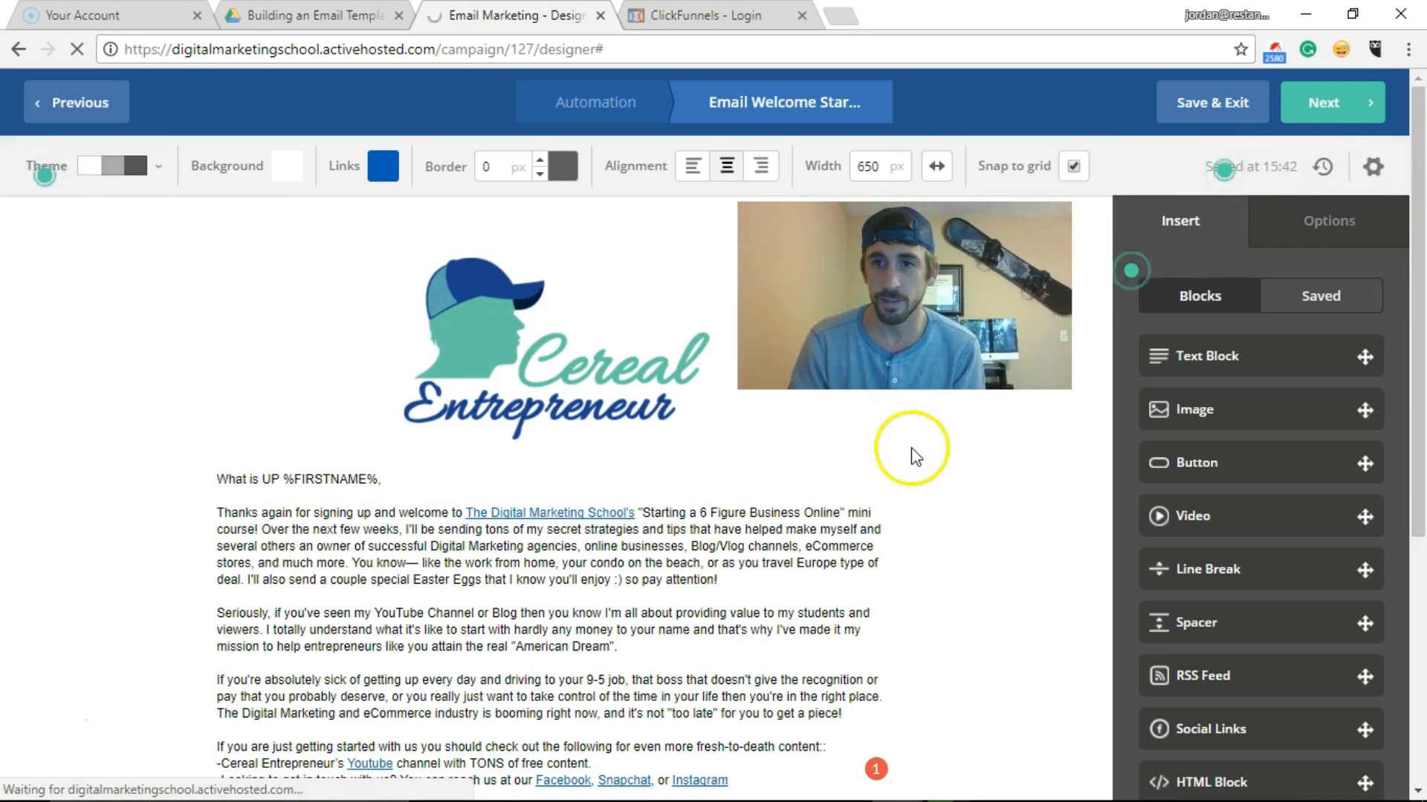
click(1345, 111)
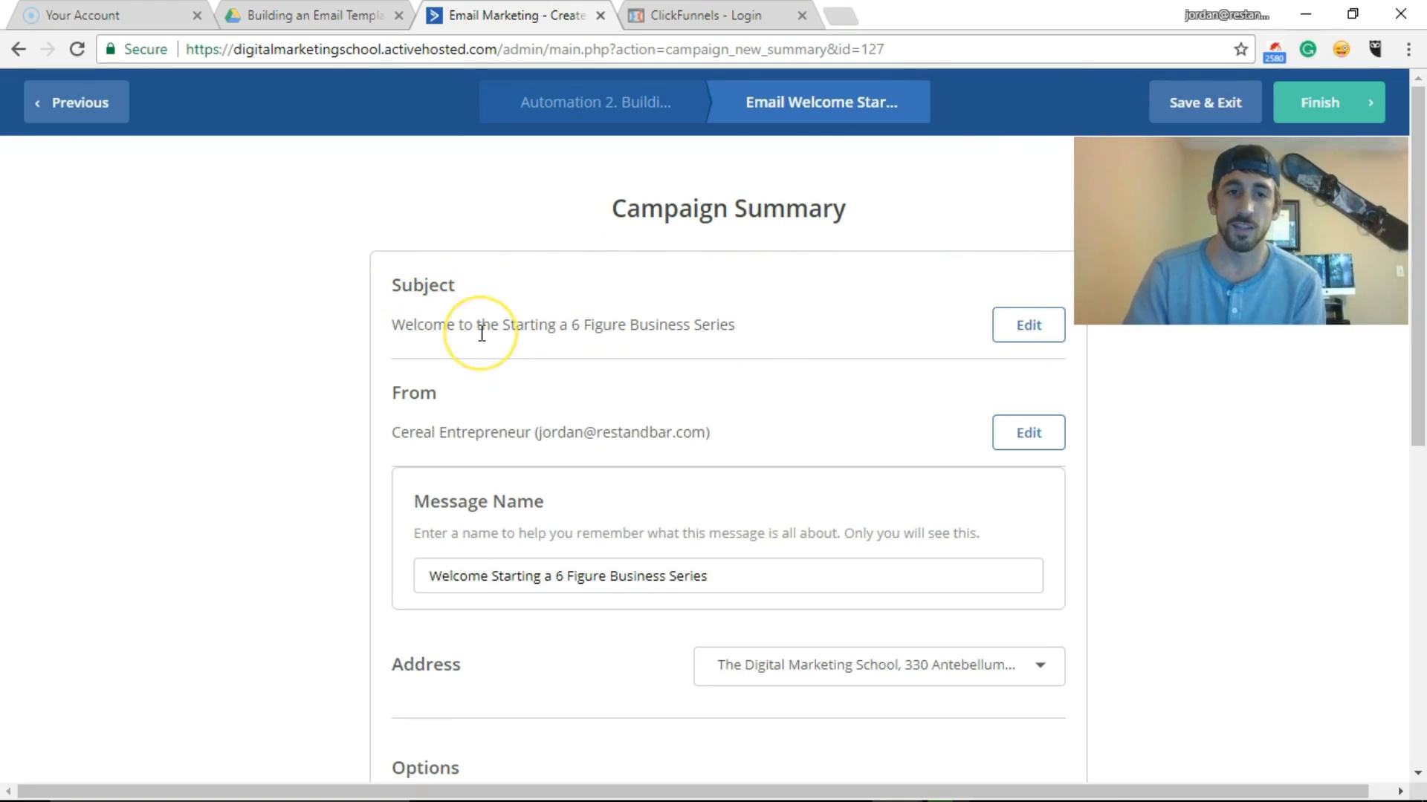
drag(388, 327, 753, 332)
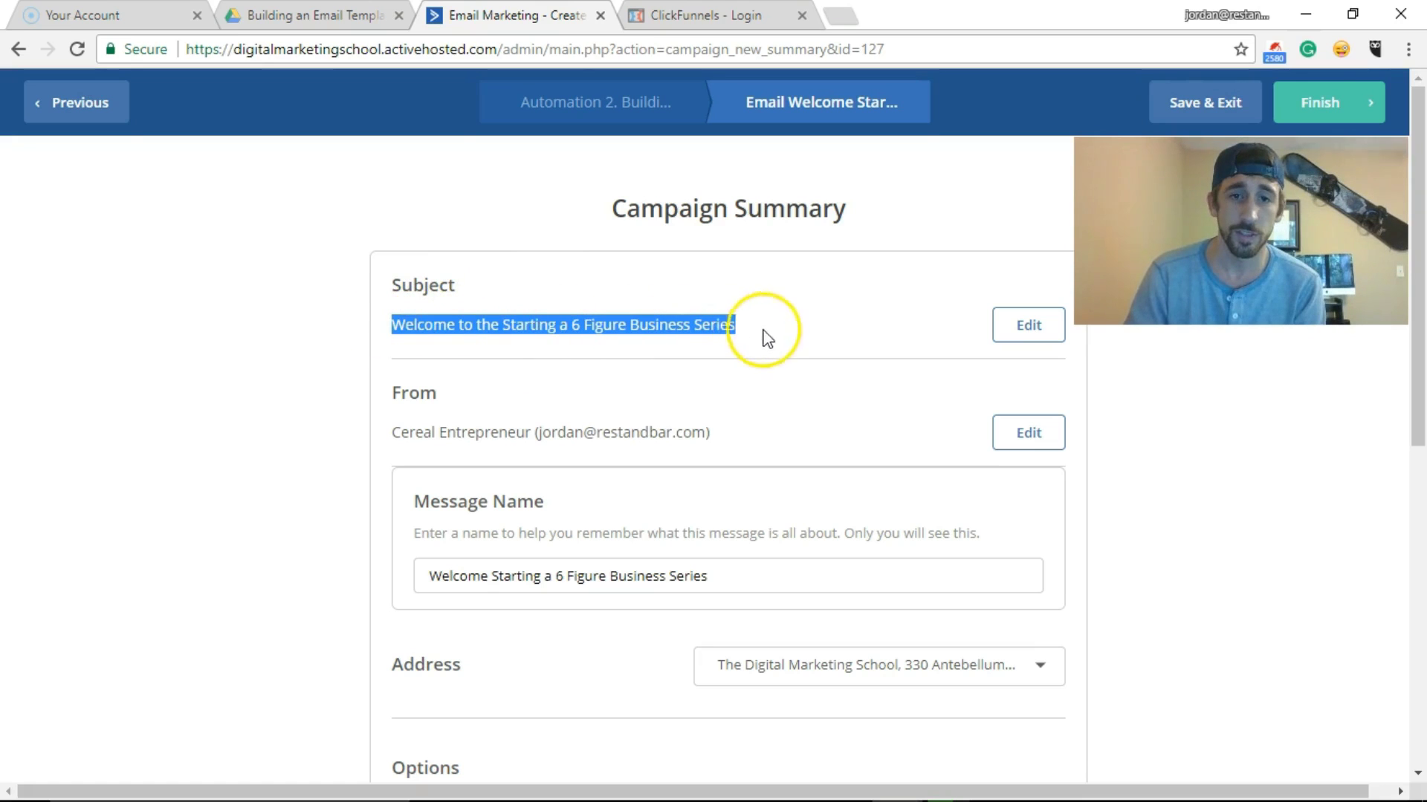
Step: Turn on Google Analytics for the welcome email campaign and dismiss the campaign name dialog
click(659, 333)
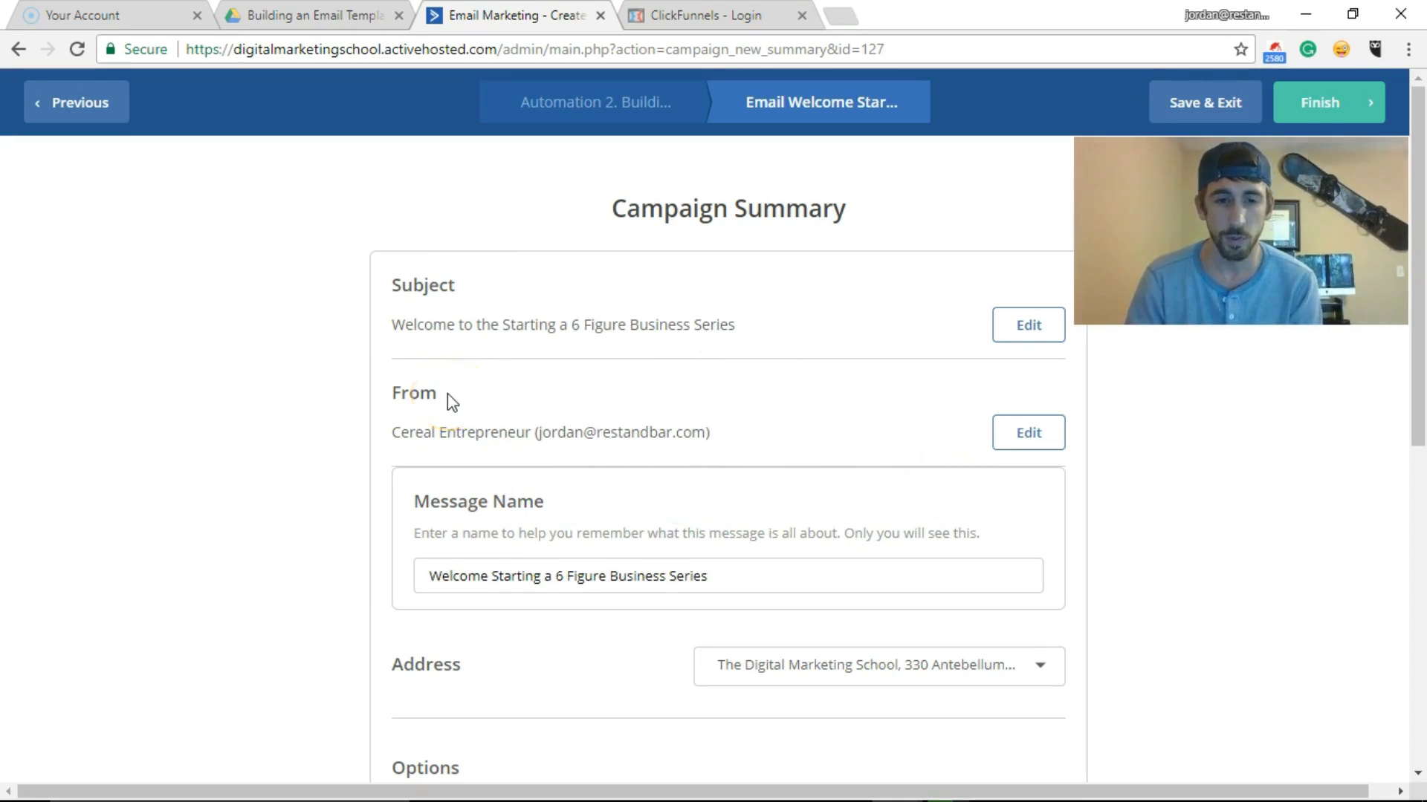
scroll(353, 424, down, 2)
scroll(354, 433, up, 1)
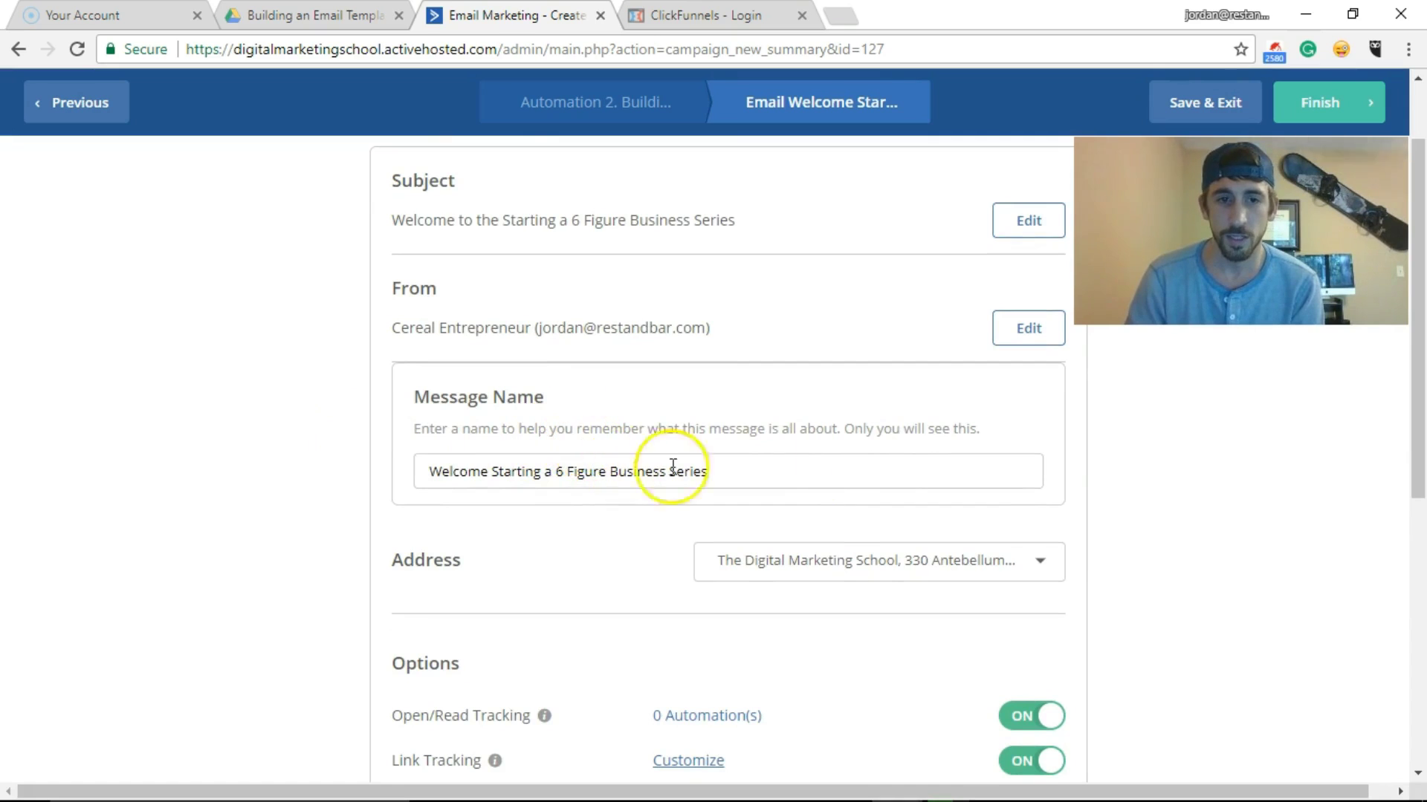
scroll(637, 477, down, 3)
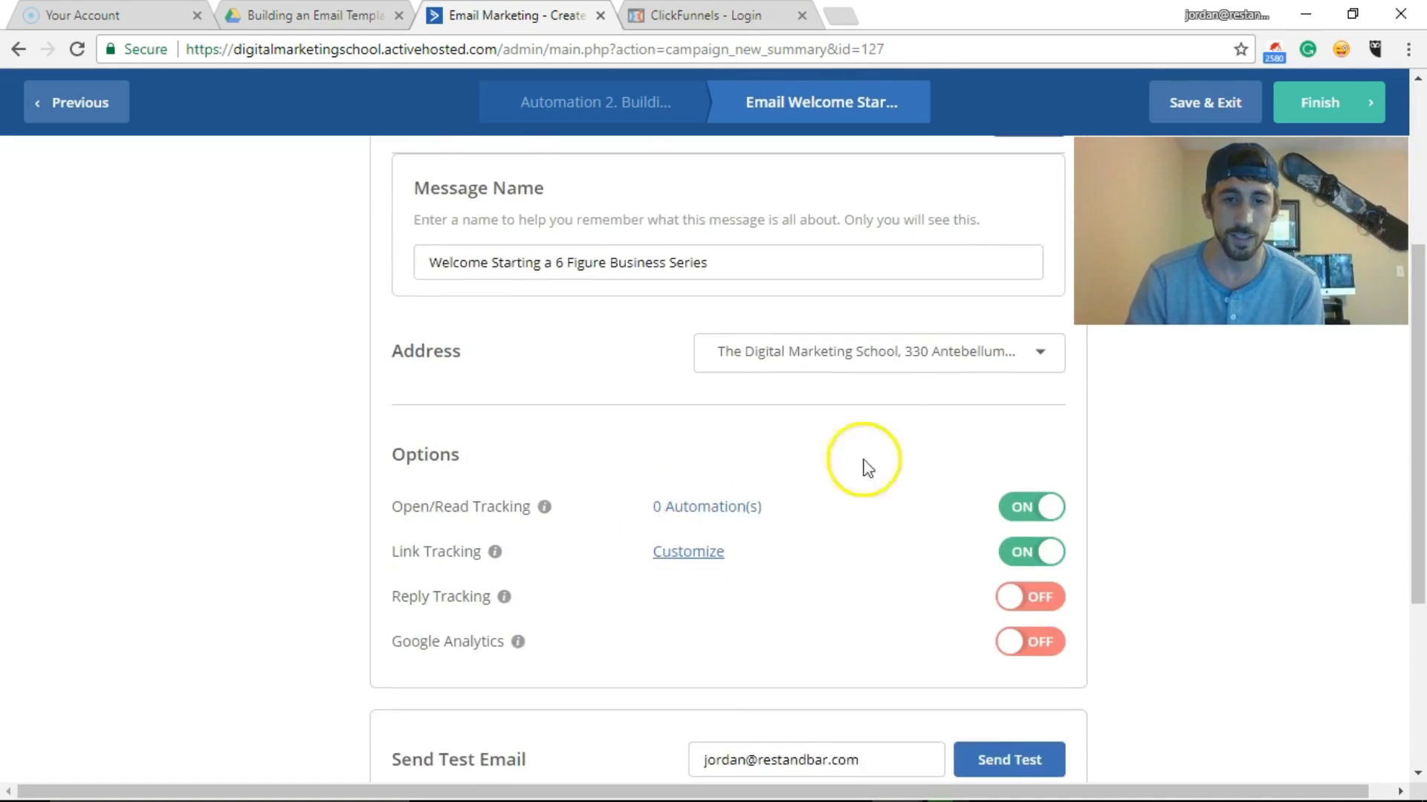
scroll(868, 468, up, 2)
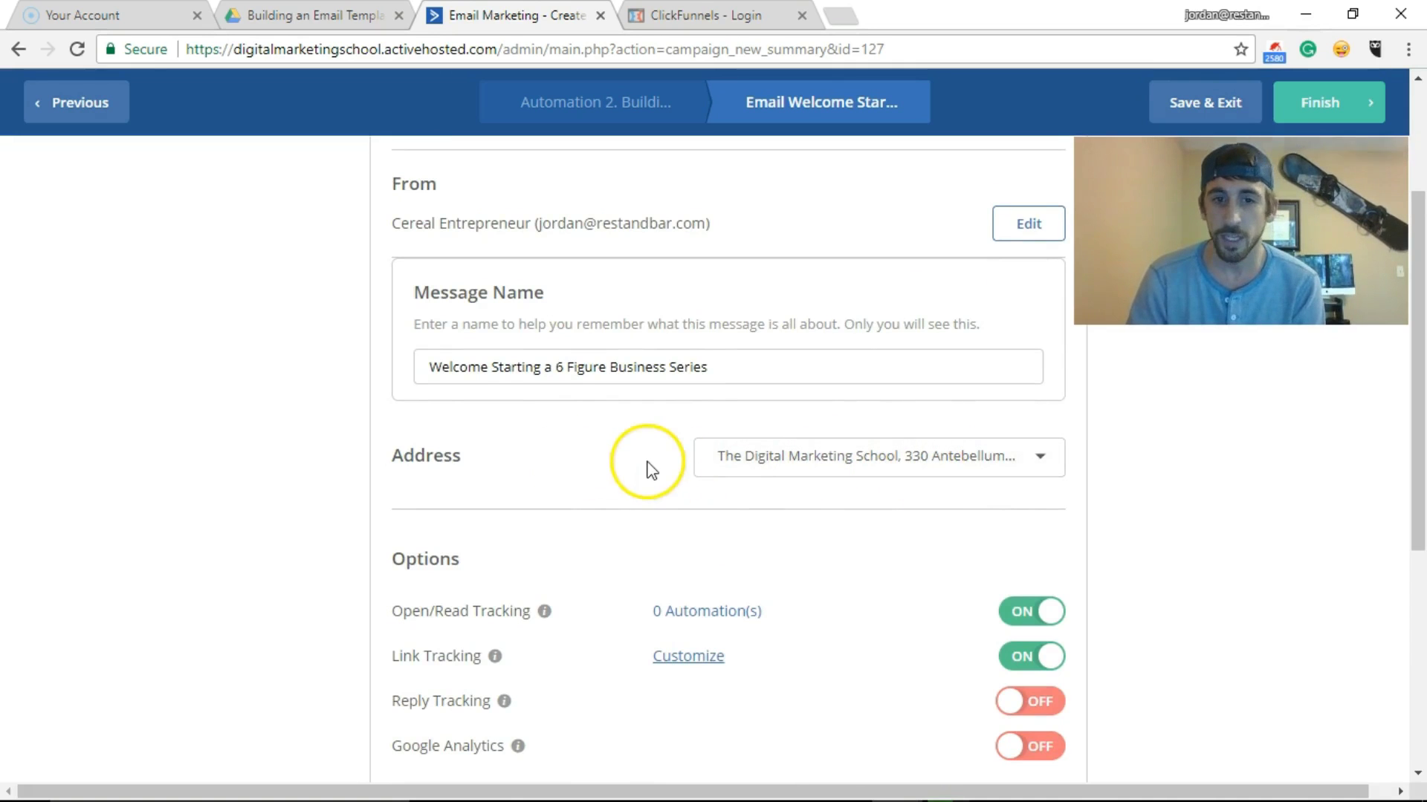
scroll(526, 431, down, 3)
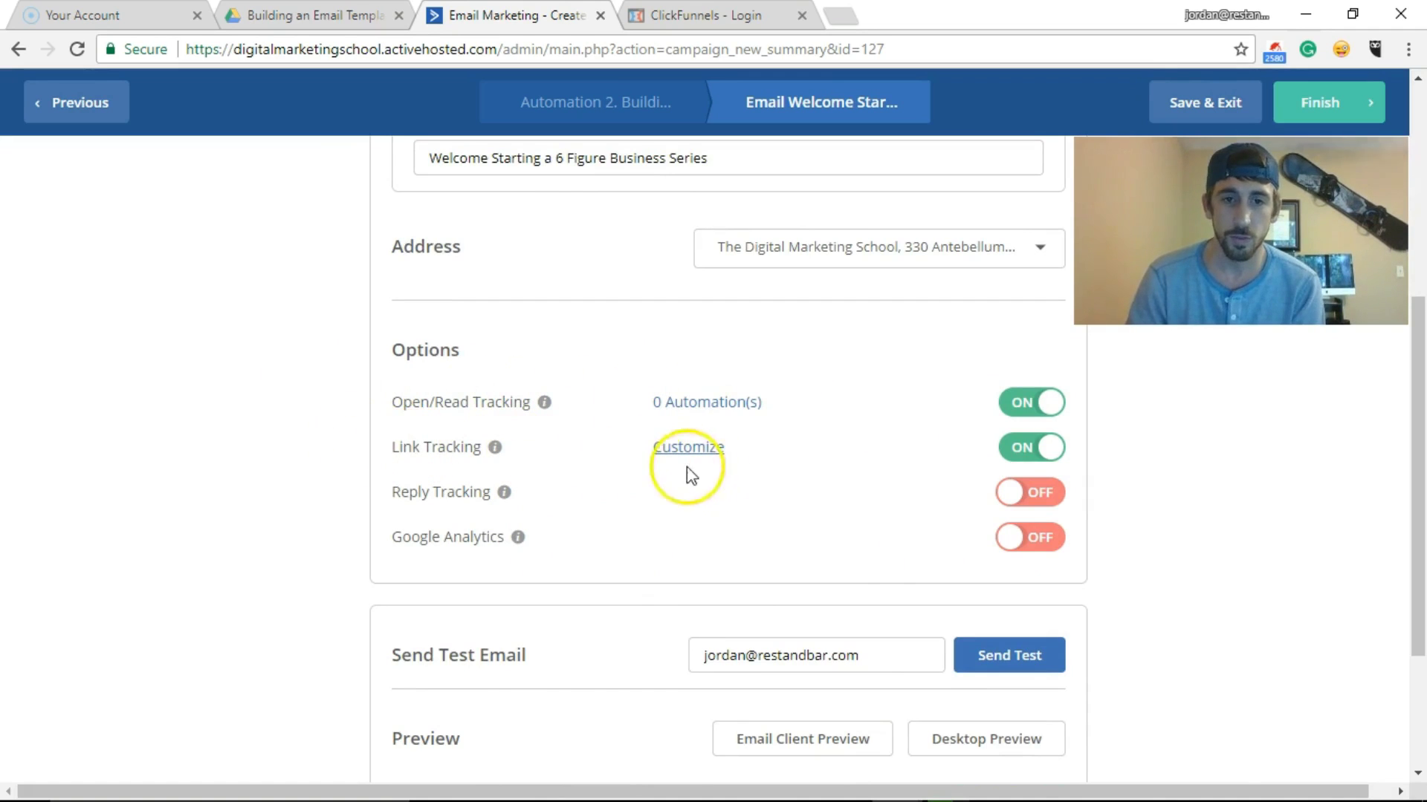
click(1023, 546)
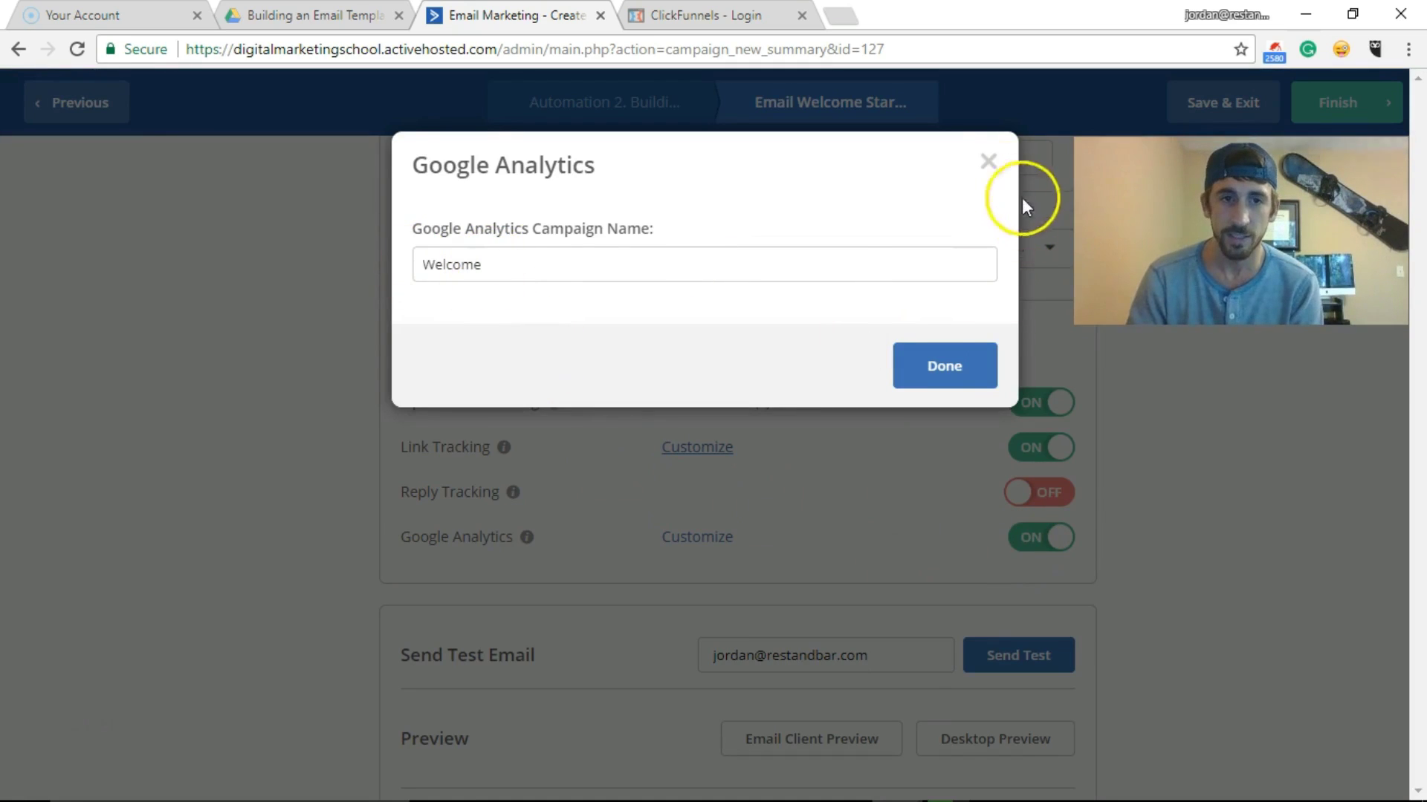
click(989, 162)
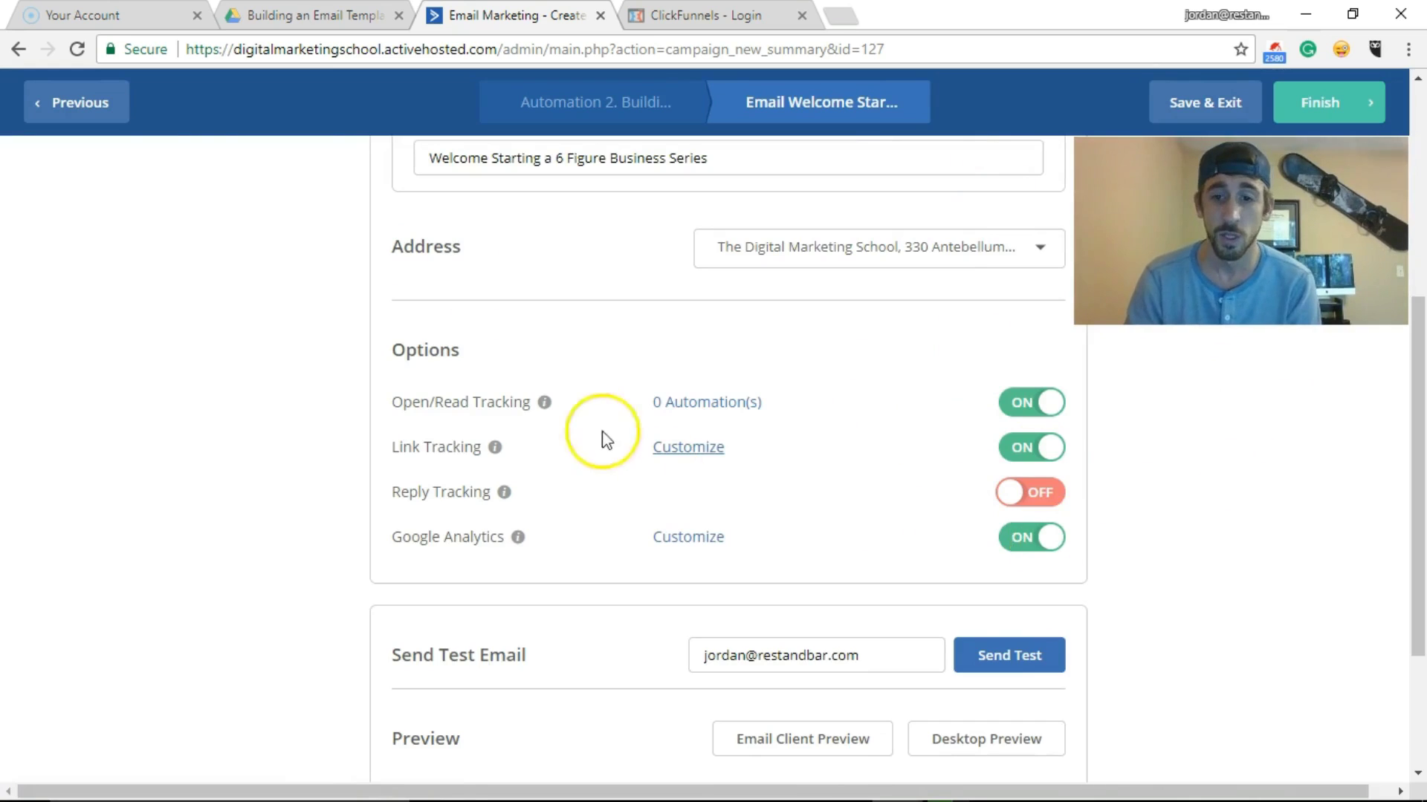
Step: Check the campaign's spam check status and highlight the recipient address for the test email
scroll(580, 419, up, 4)
scroll(587, 434, down, 6)
scroll(620, 468, down, 2)
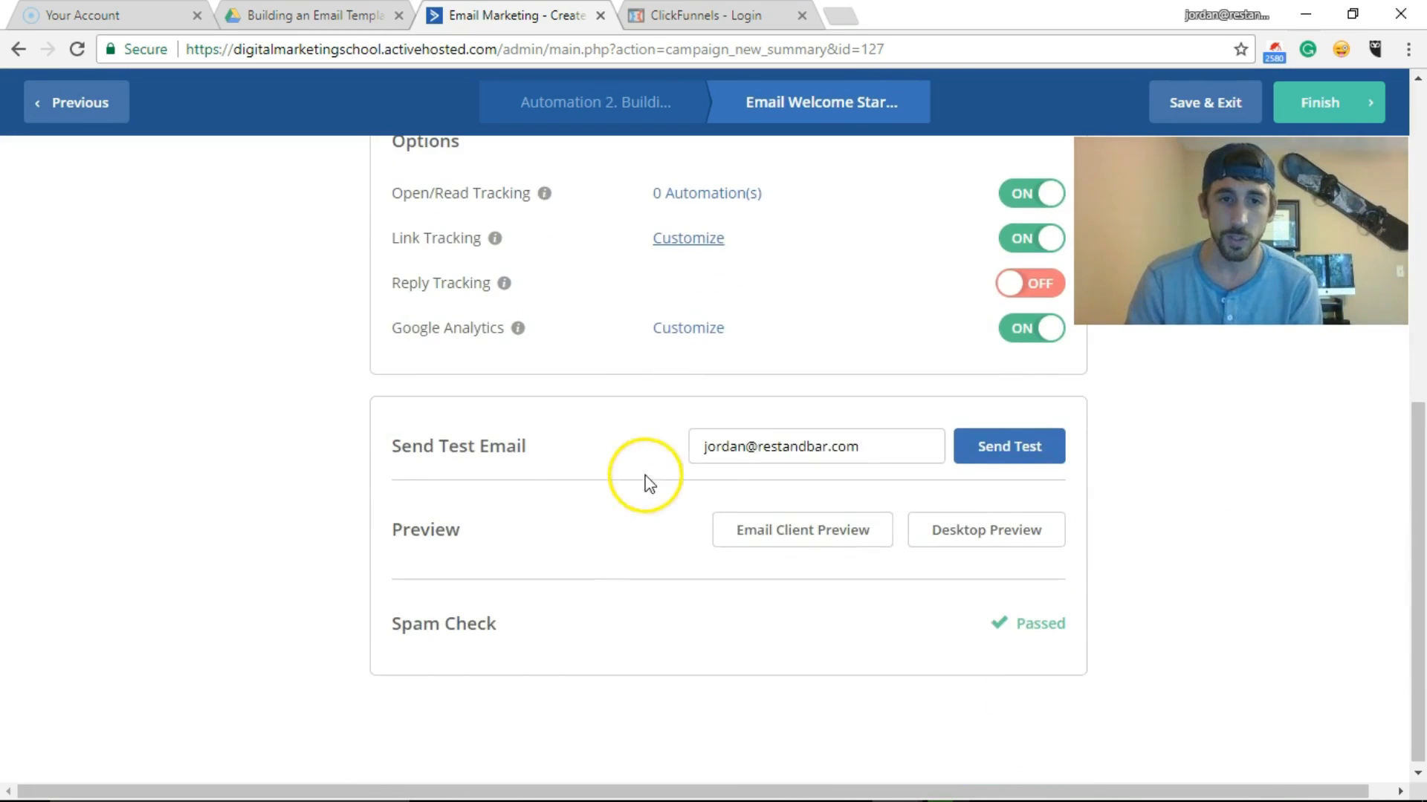
scroll(698, 505, down, 1)
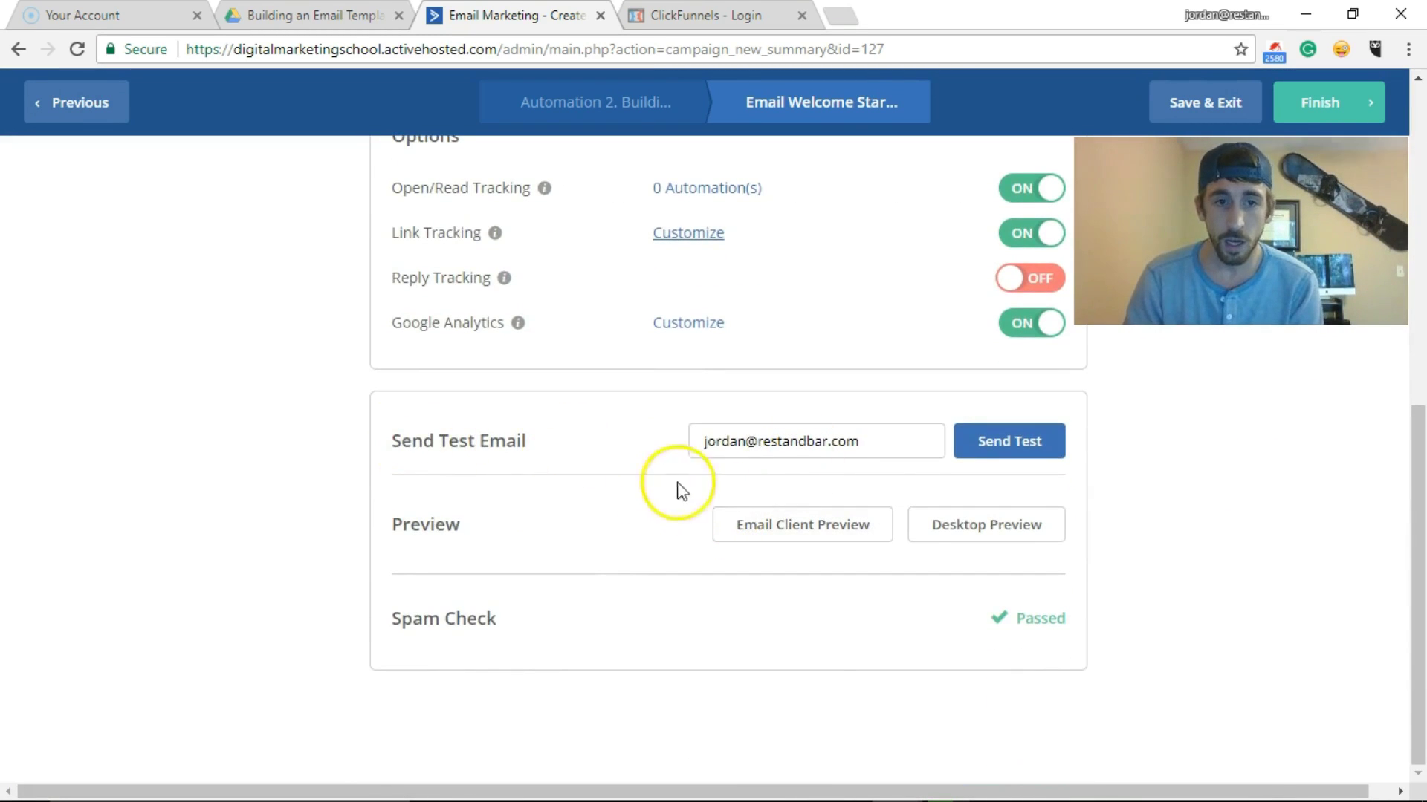
drag(412, 618, 996, 636)
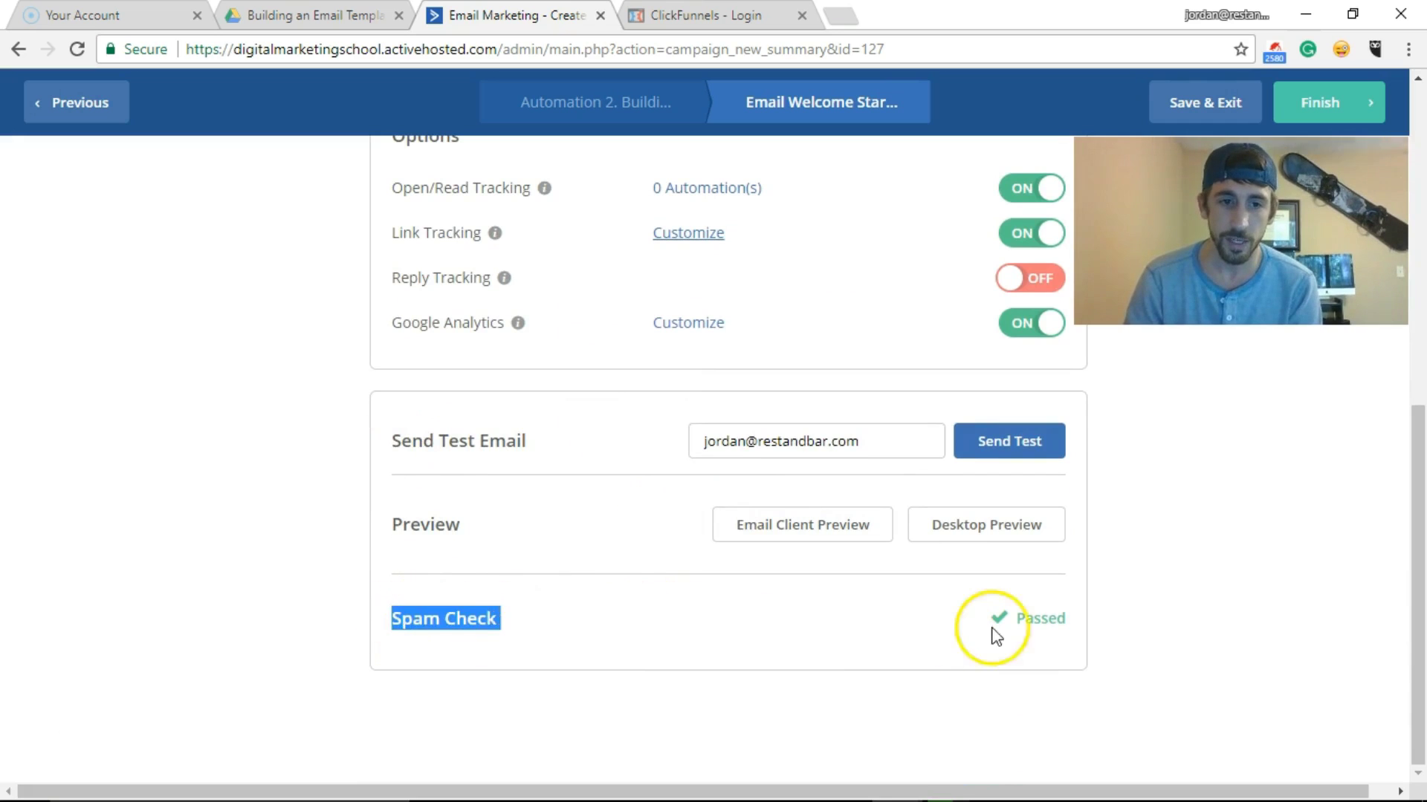
click(1052, 628)
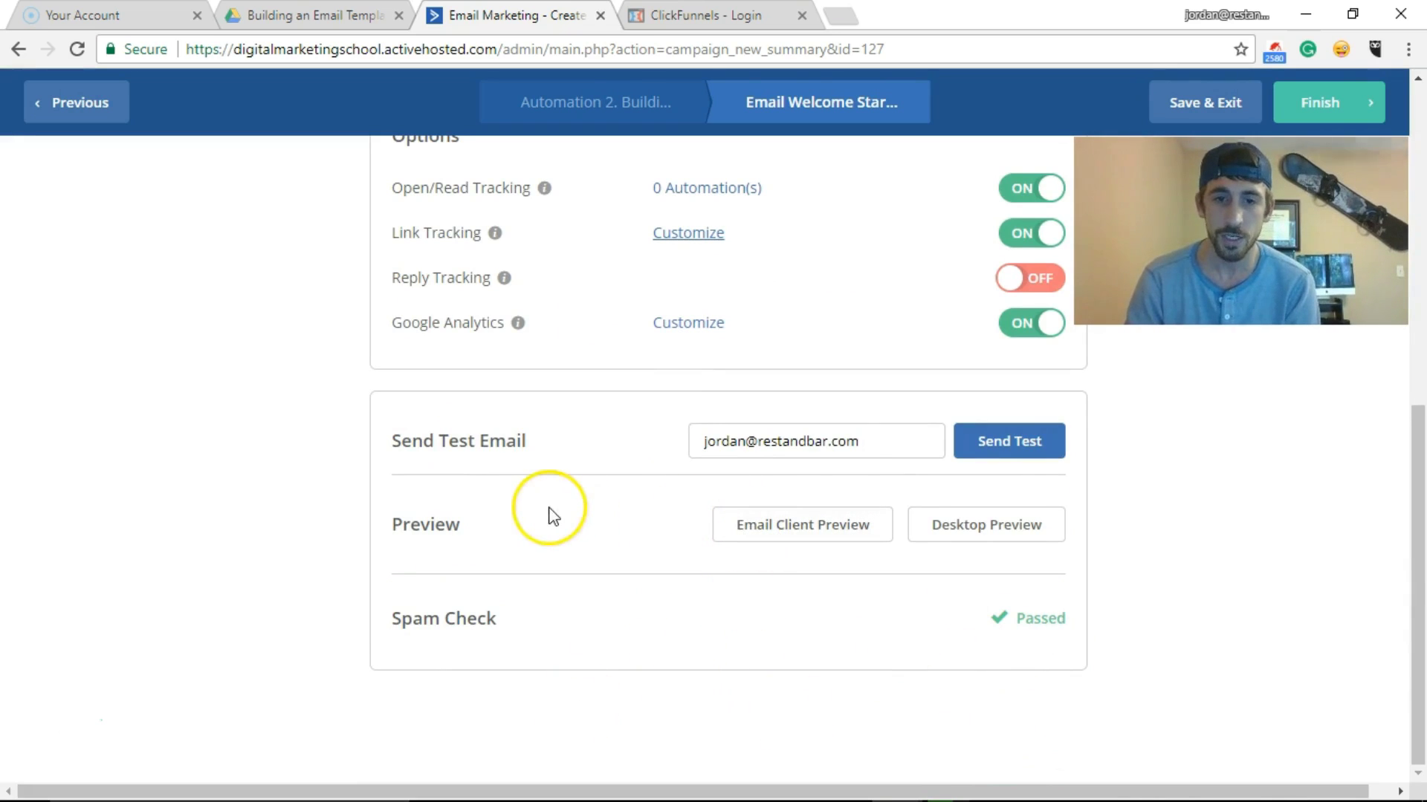
drag(879, 441, 723, 443)
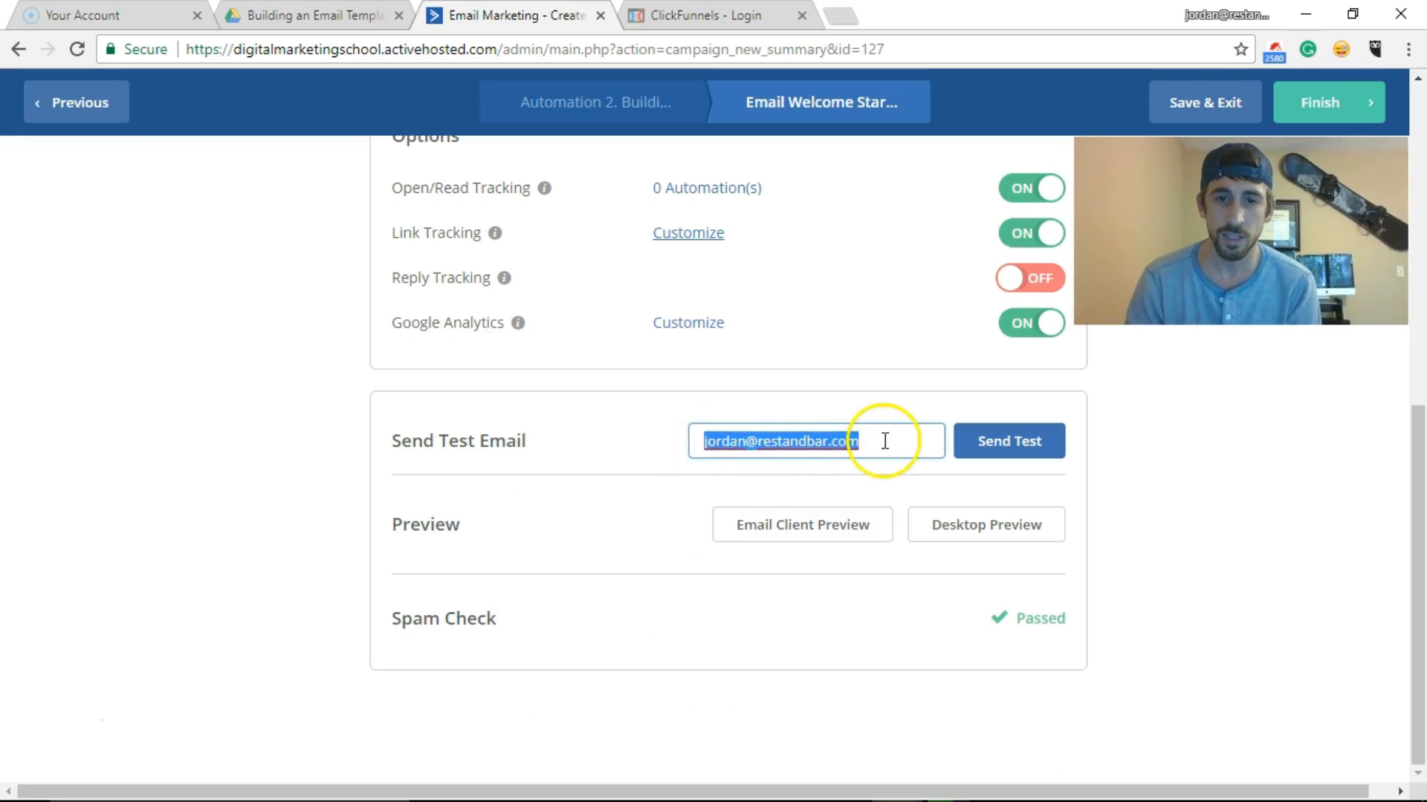
click(791, 418)
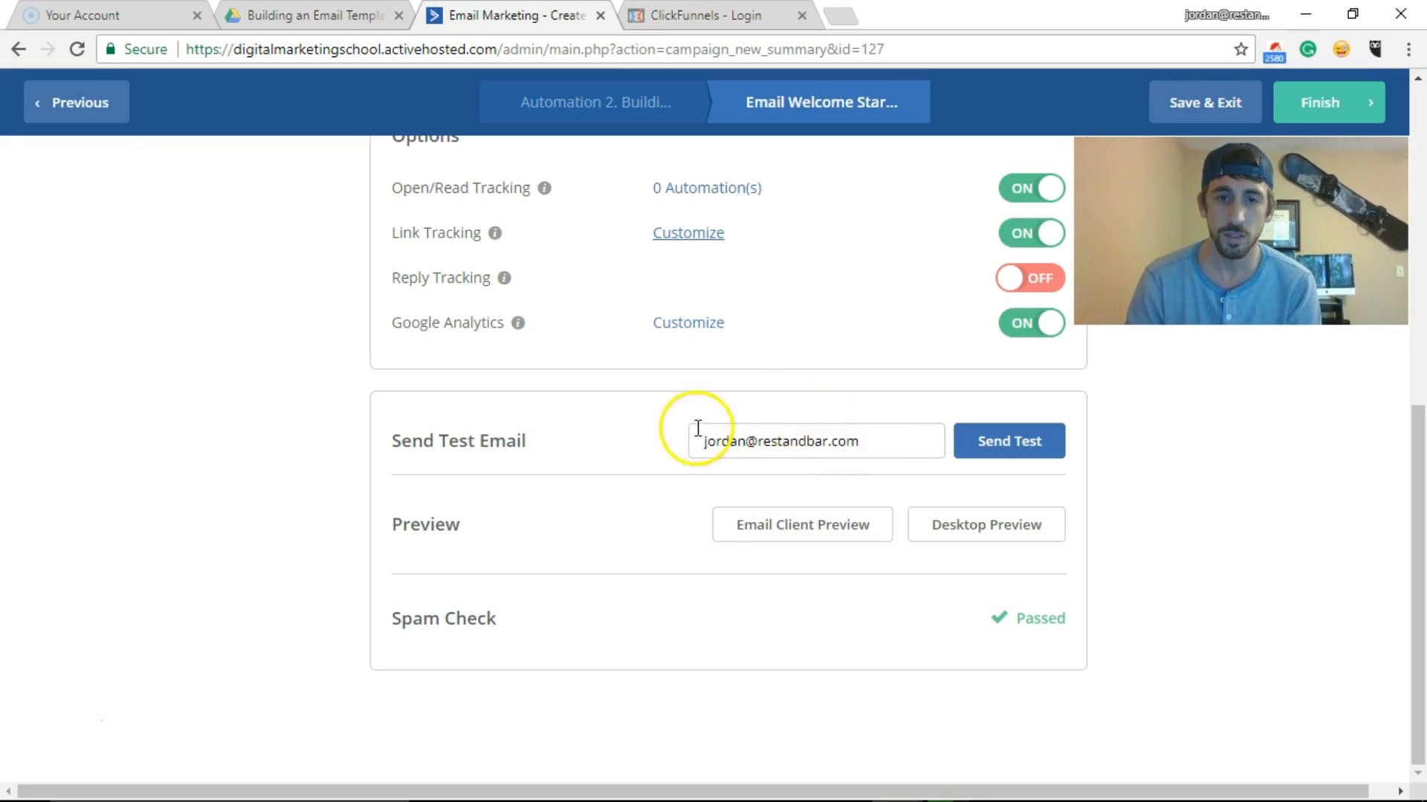
drag(924, 449, 493, 439)
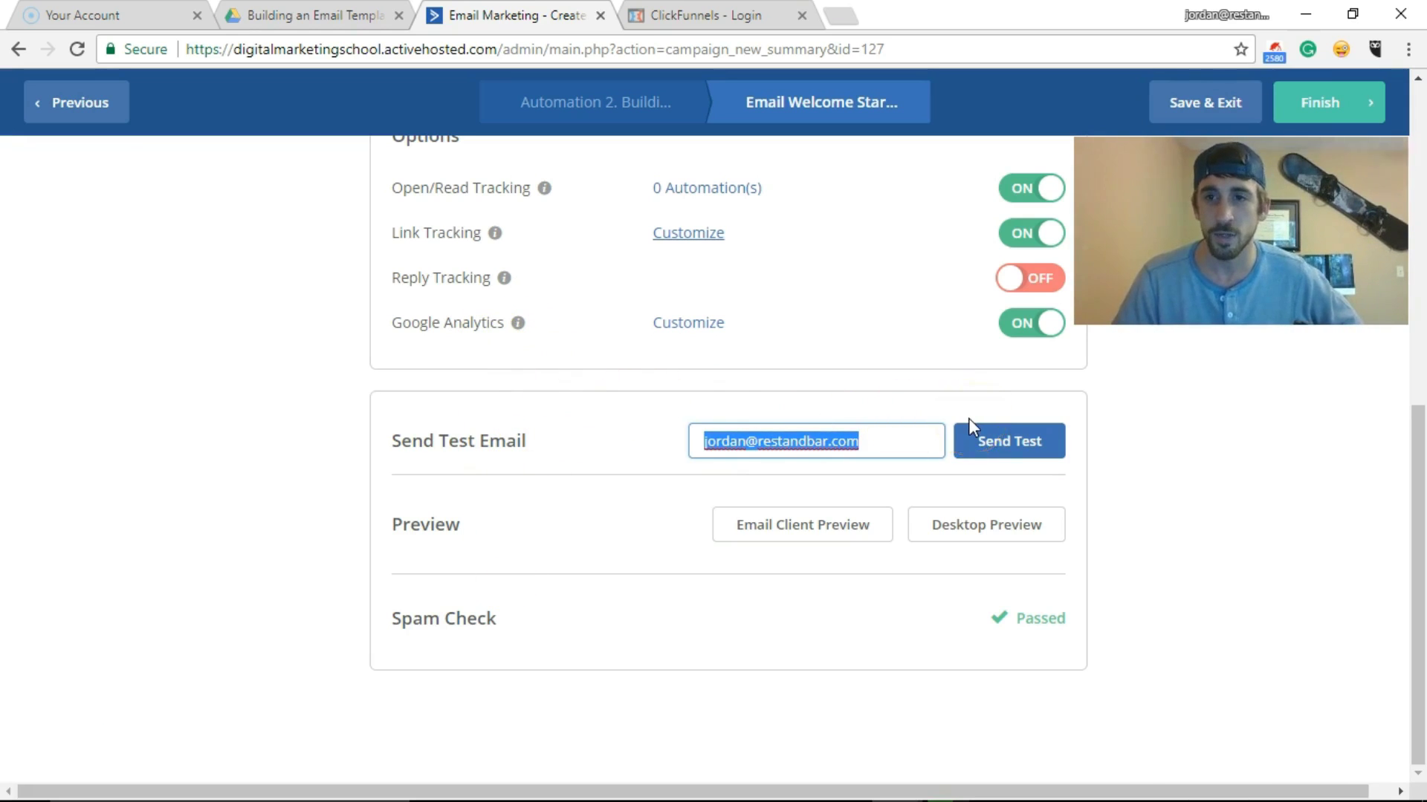
Step: Review the campaign summary from subject to spam check, and finish the welcome email to return to the automation
scroll(965, 416, up, 8)
scroll(877, 392, down, 5)
scroll(877, 392, up, 4)
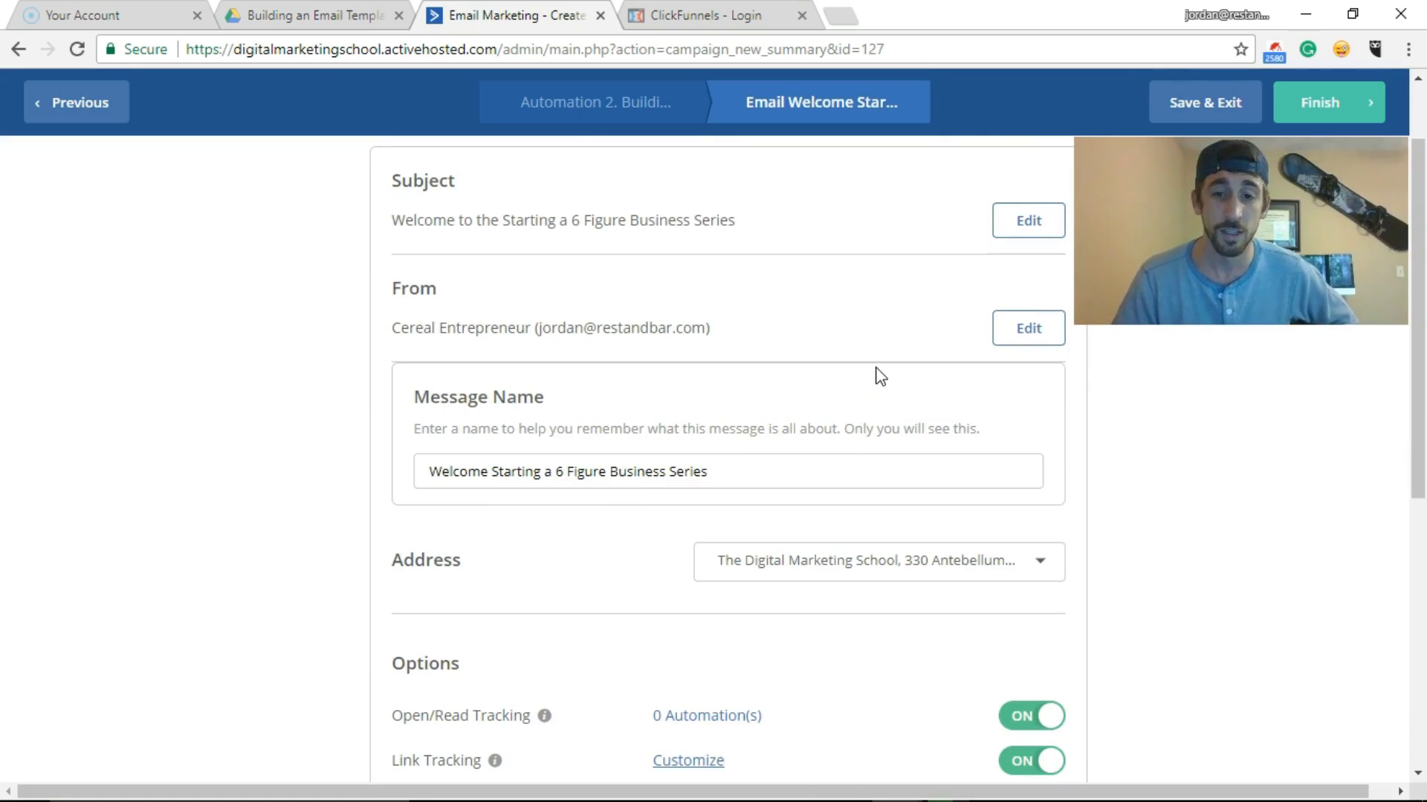
scroll(862, 367, up, 2)
scroll(869, 367, down, 8)
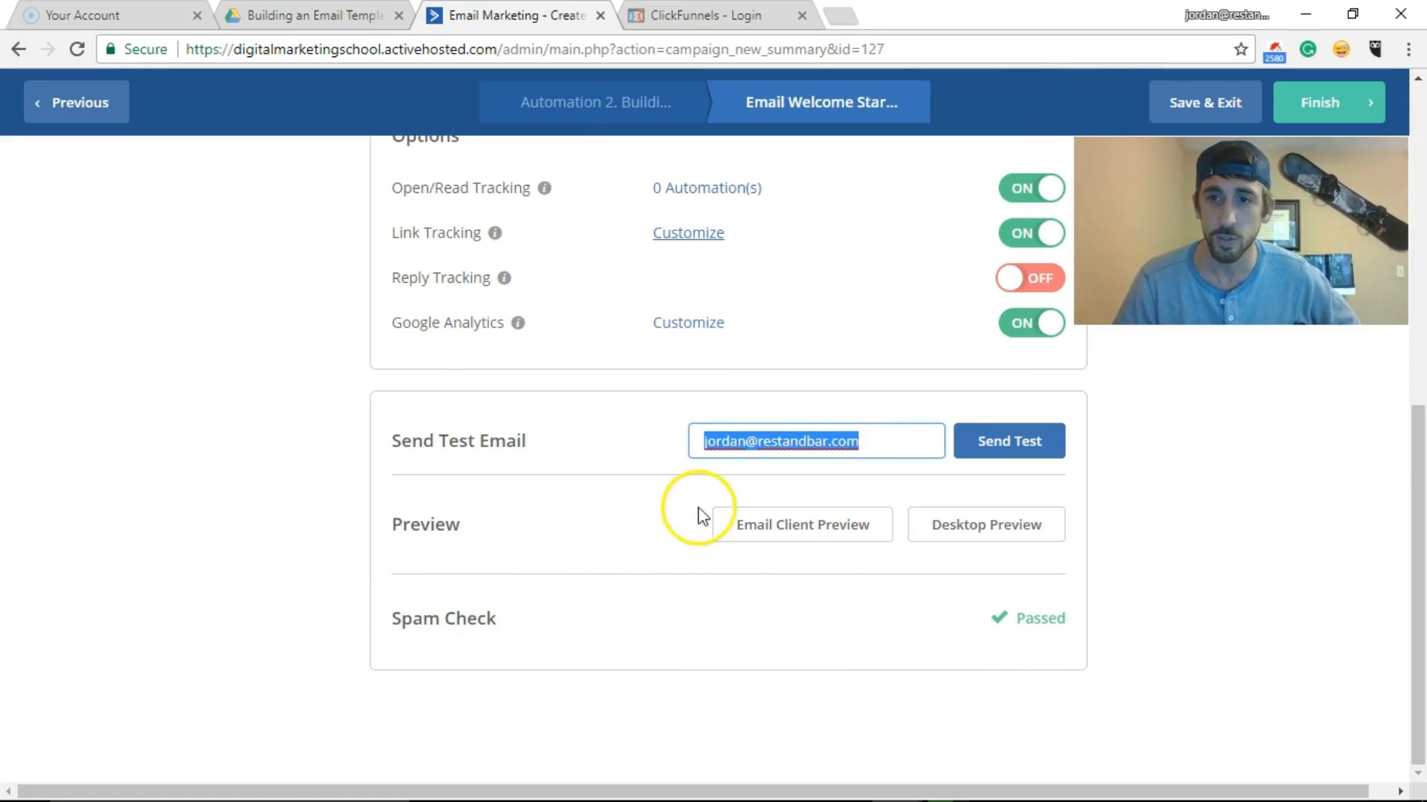
scroll(699, 516, up, 8)
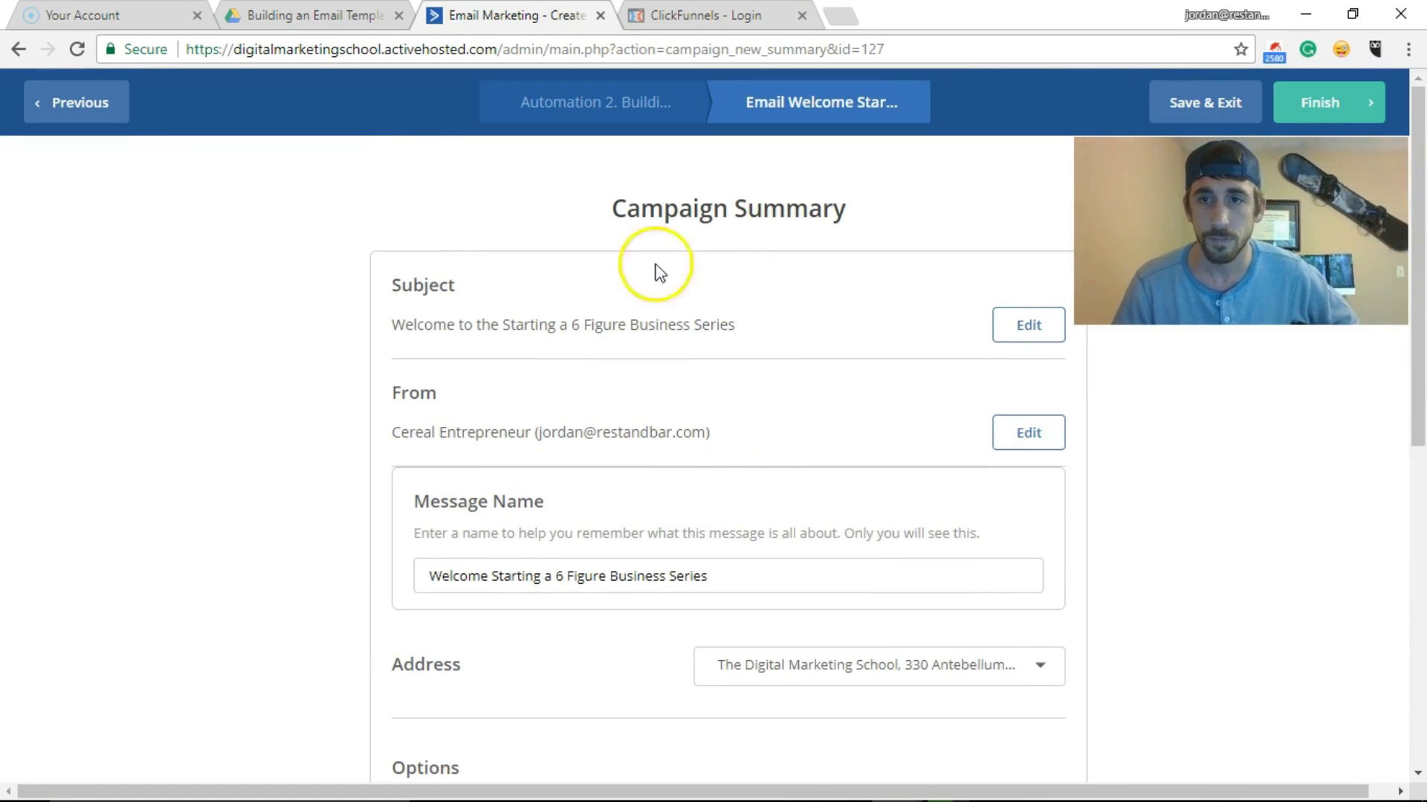
scroll(745, 609, down, 4)
scroll(793, 571, up, 3)
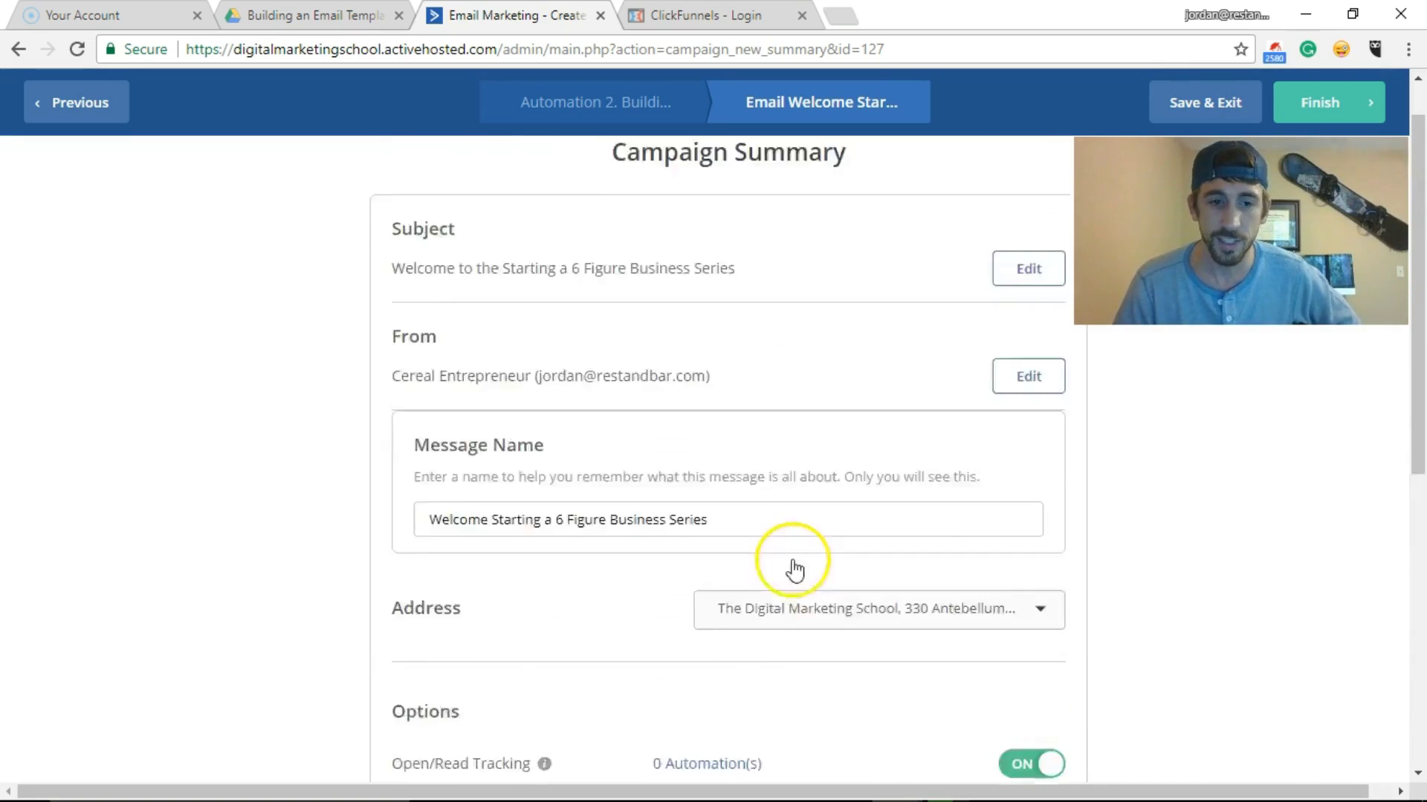
scroll(793, 570, up, 1)
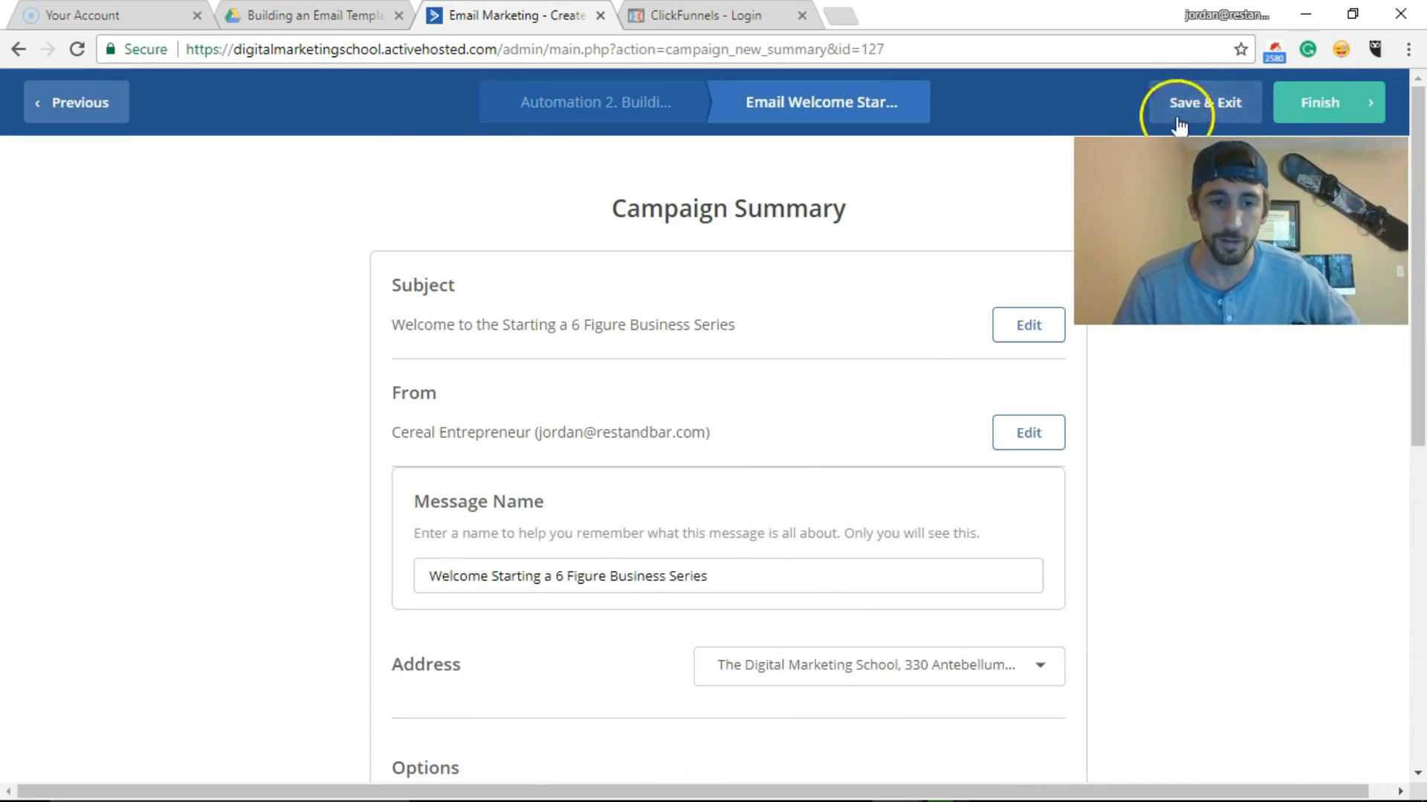
click(1308, 107)
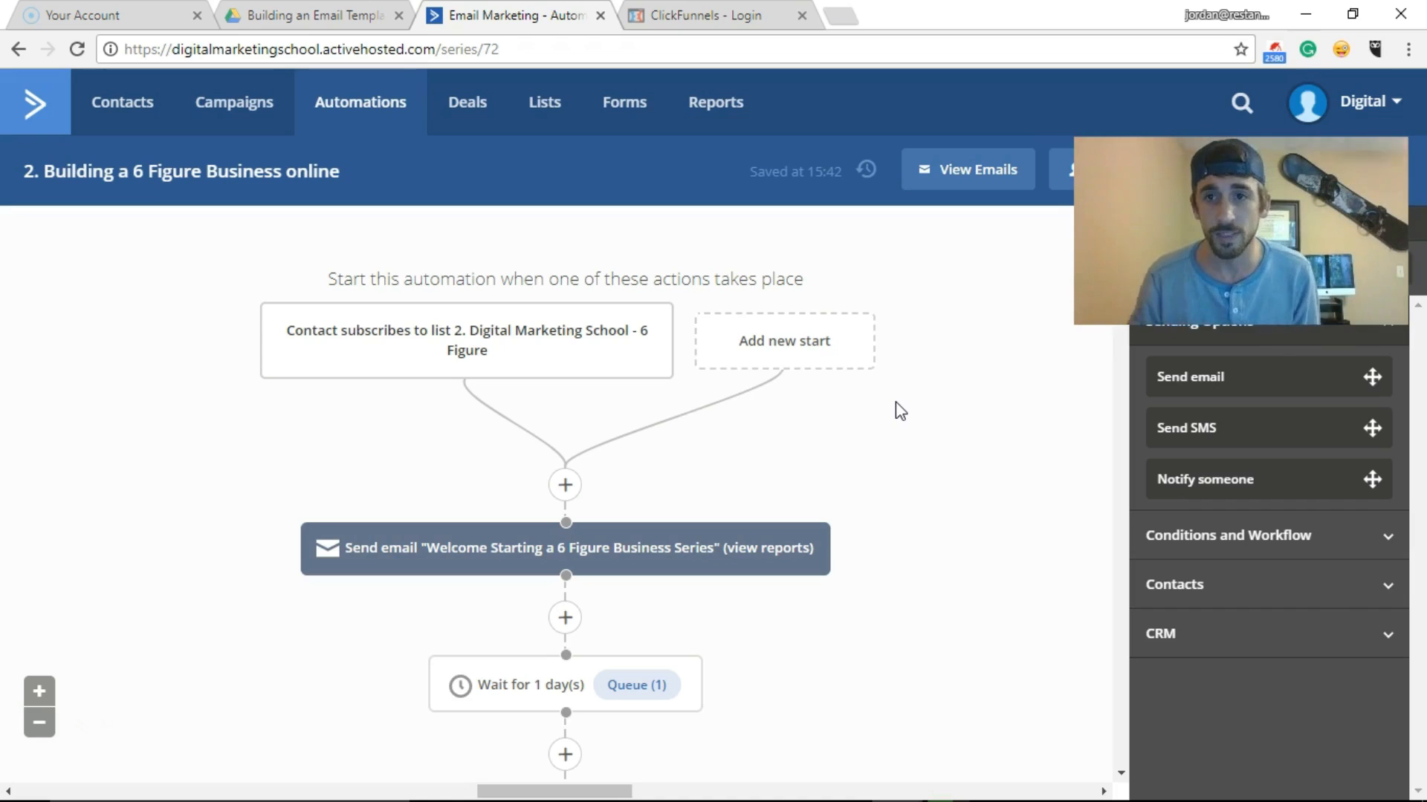
Step: Examine the automation flow from its list subscription trigger through the link-click conditions and their Pixel, Youtube, Facebook, Snapchat and Instagram Hit tags
scroll(702, 351, down, 15)
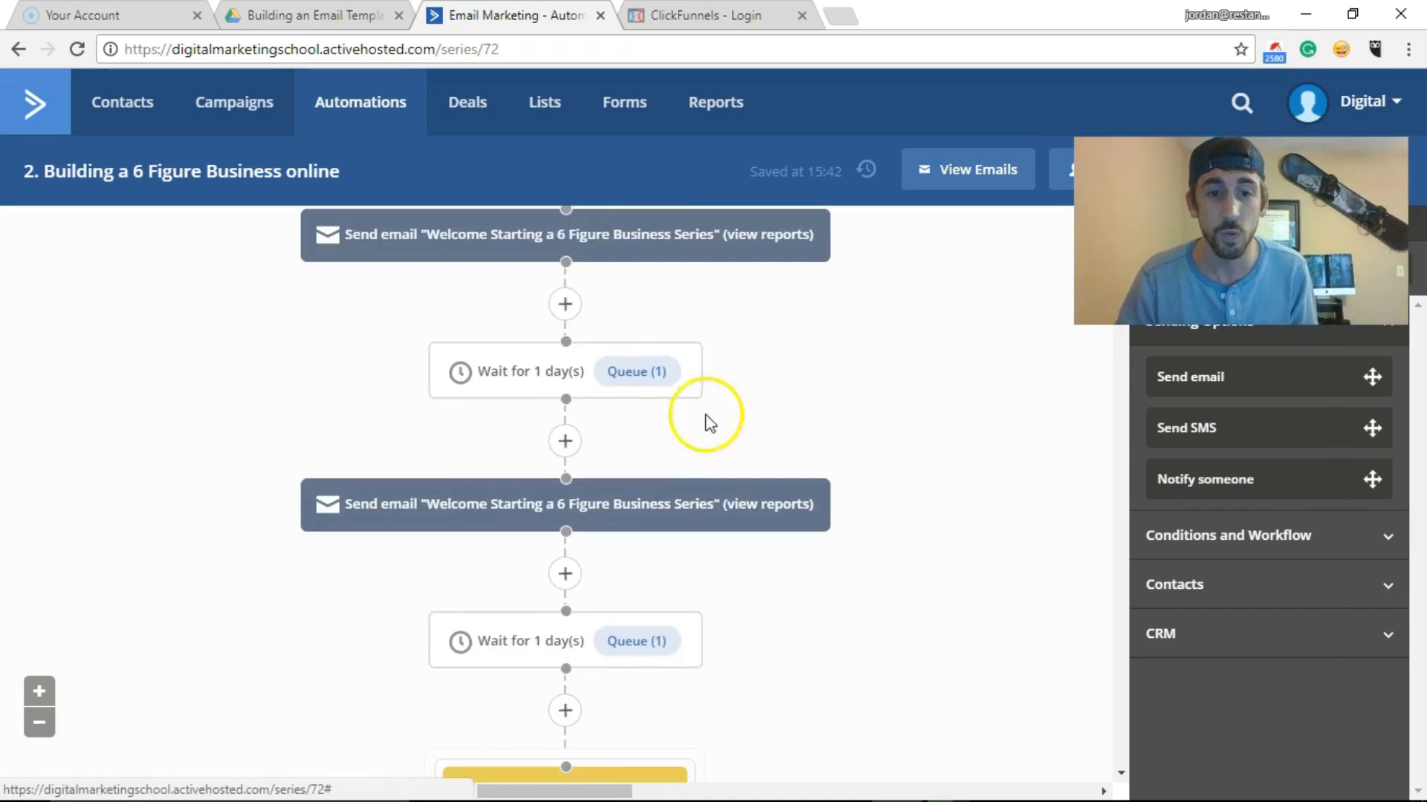
scroll(637, 416, up, 15)
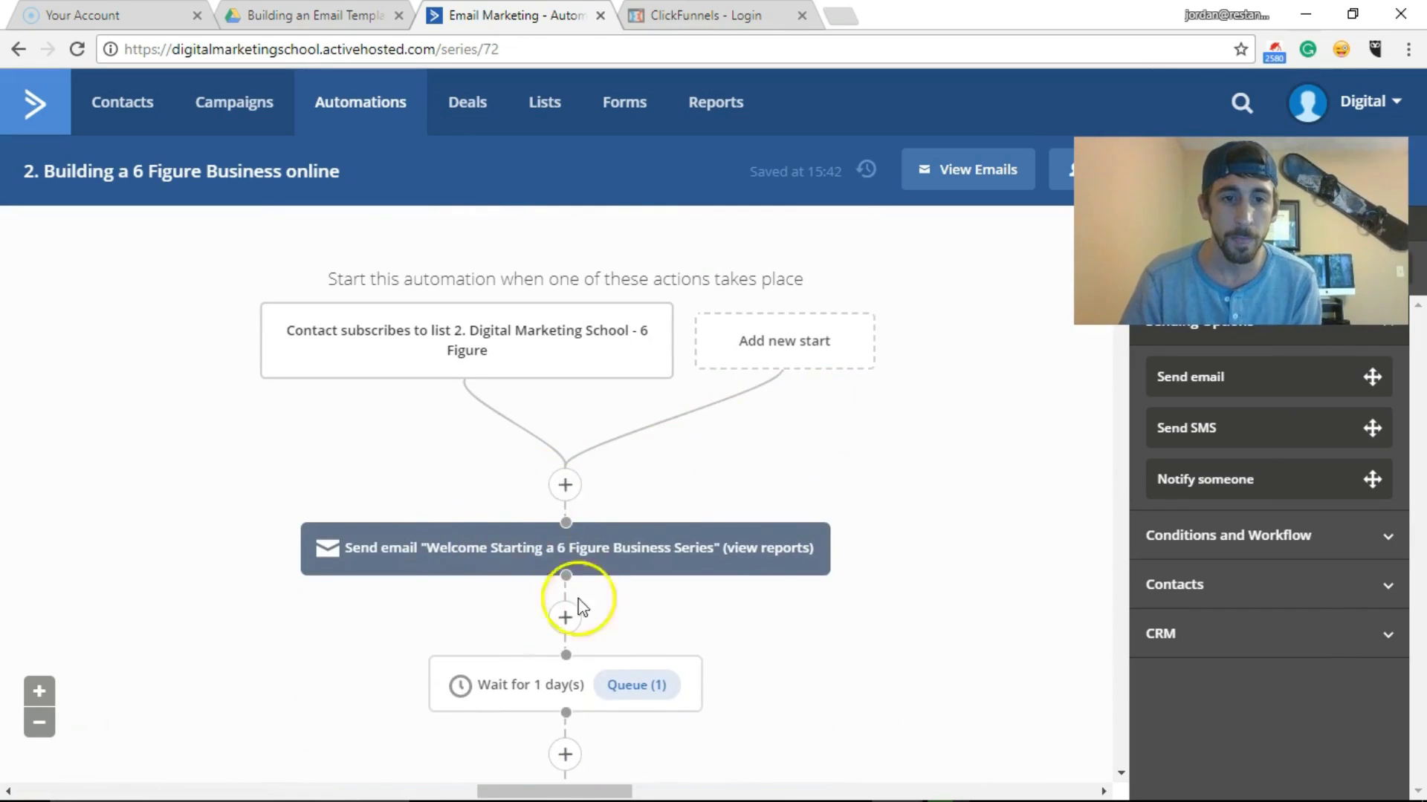
scroll(573, 605, down, 8)
scroll(685, 407, down, 5)
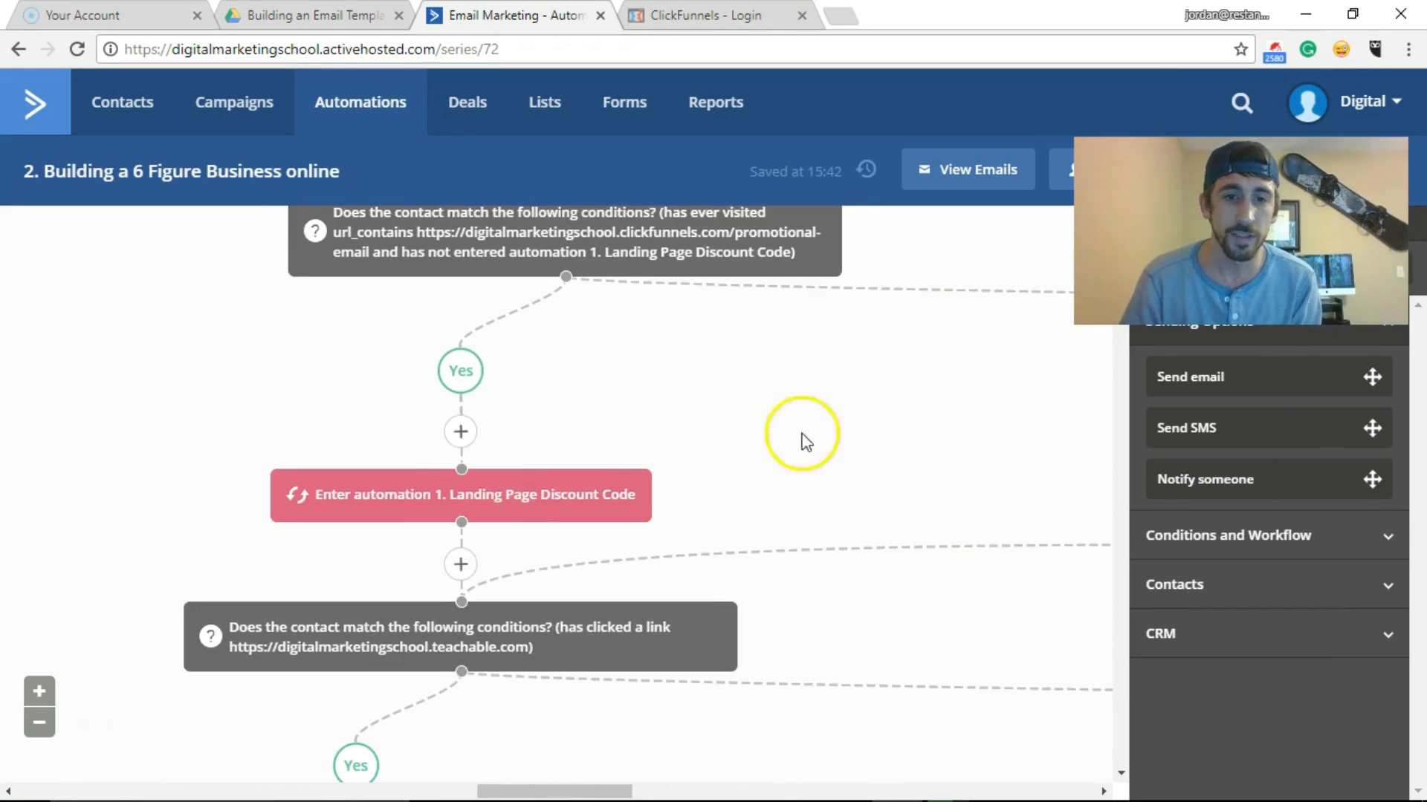
scroll(363, 460, down, 1)
scroll(362, 459, down, 7)
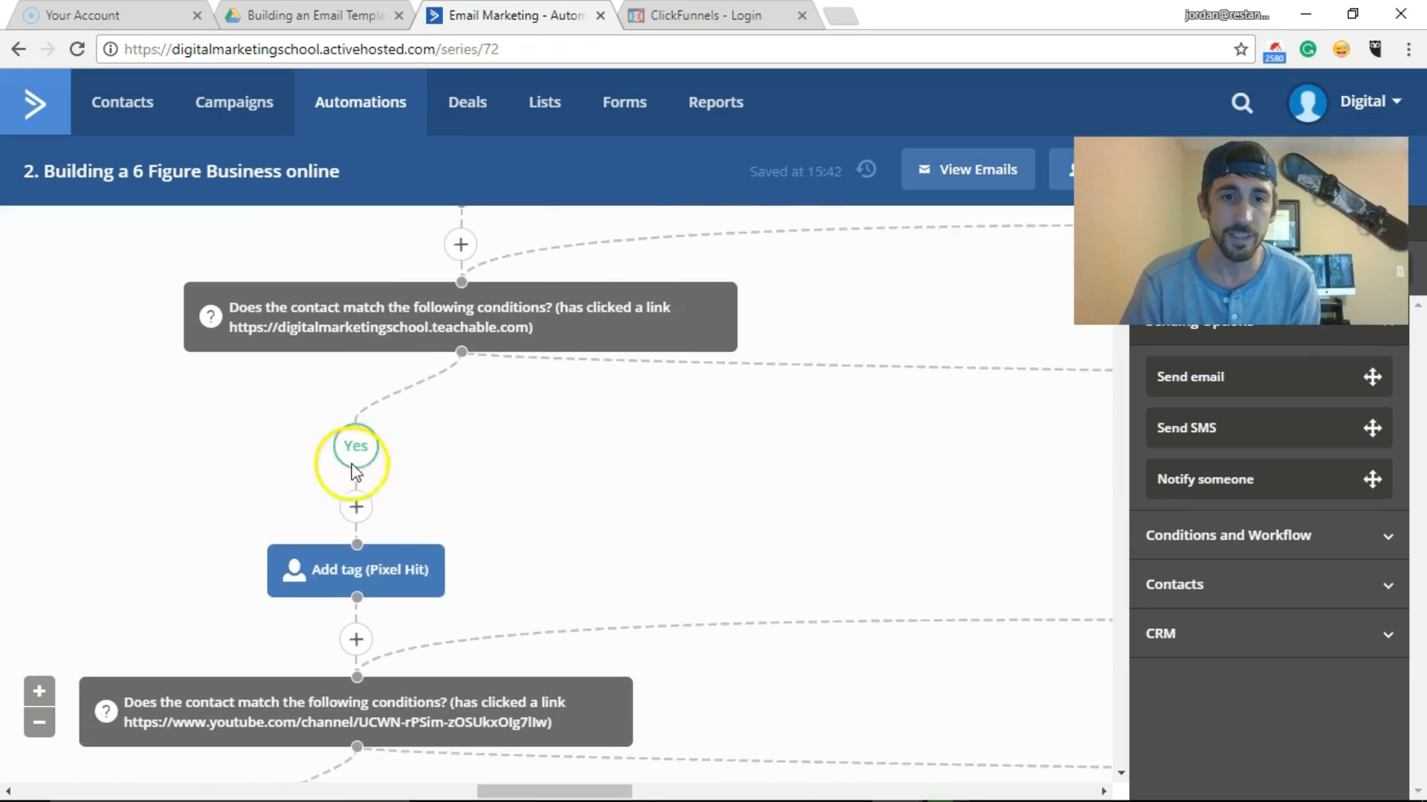
scroll(322, 493, down, 3)
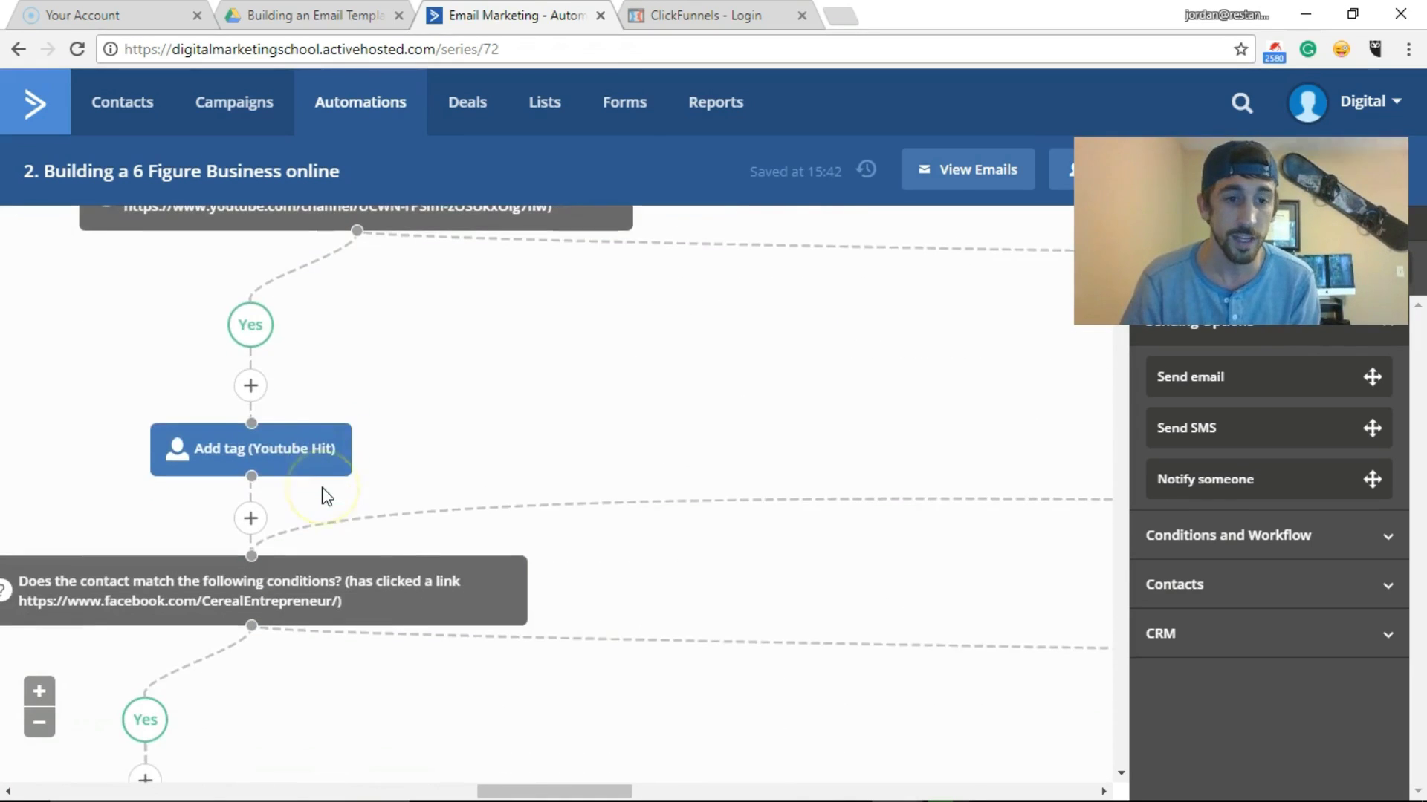
scroll(197, 445, down, 4)
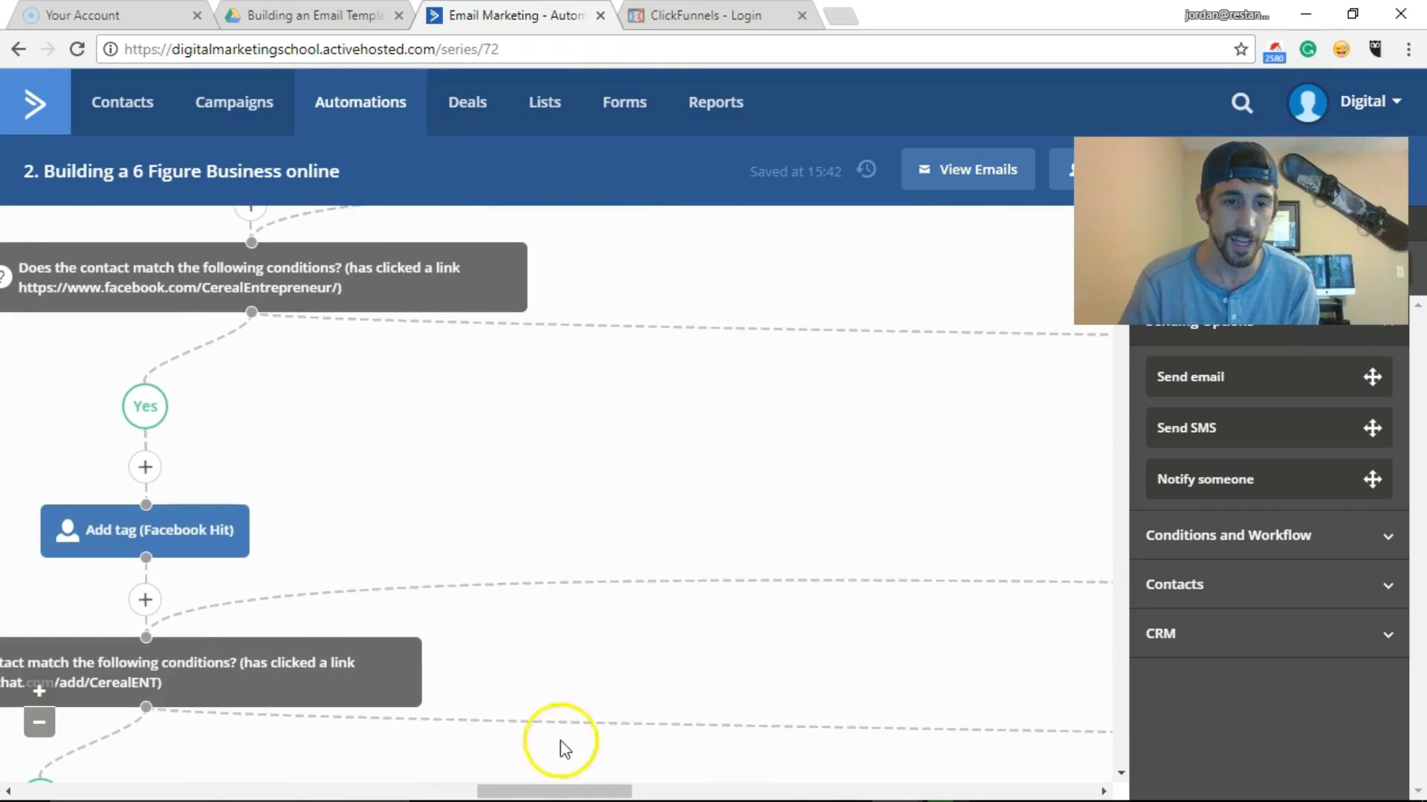
drag(554, 780, 462, 781)
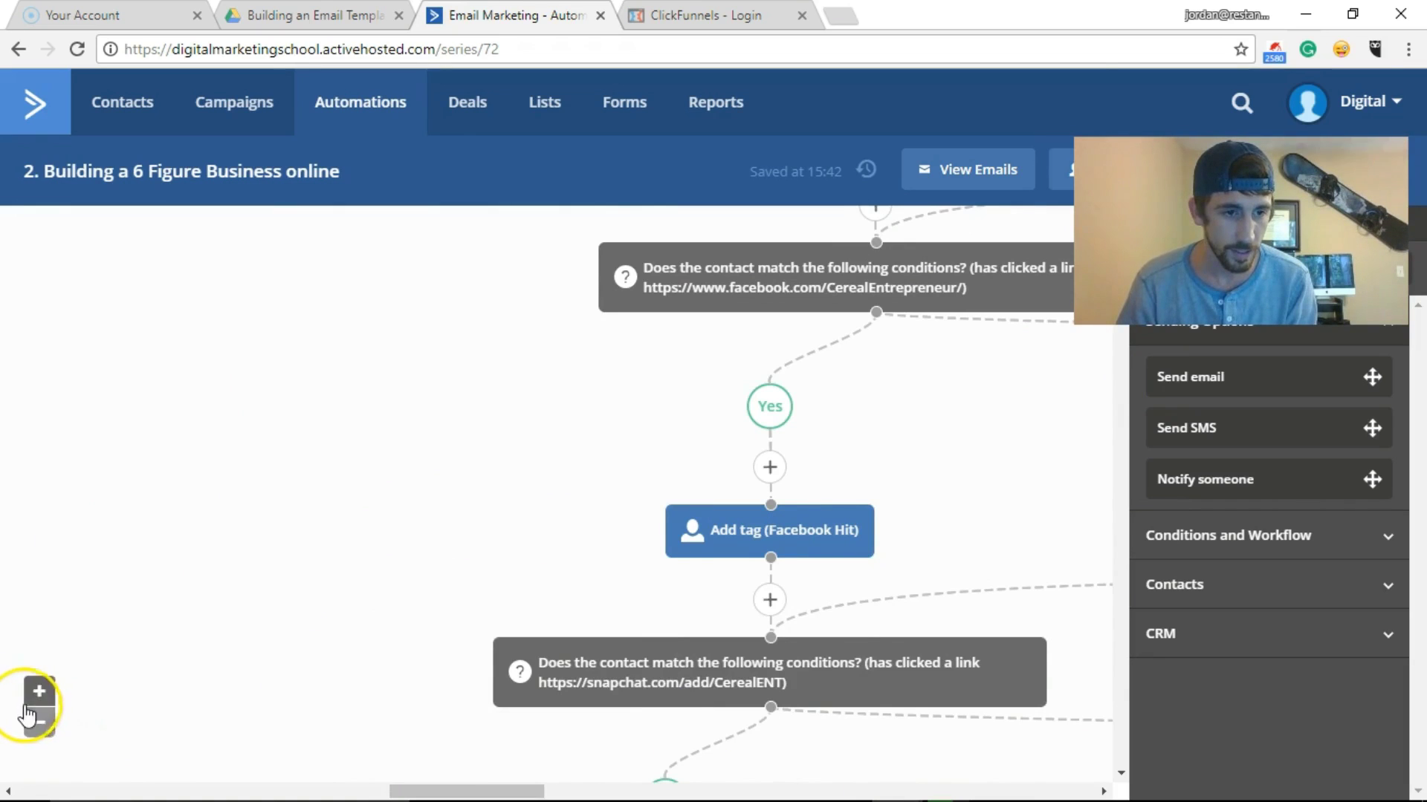
scroll(198, 618, down, 4)
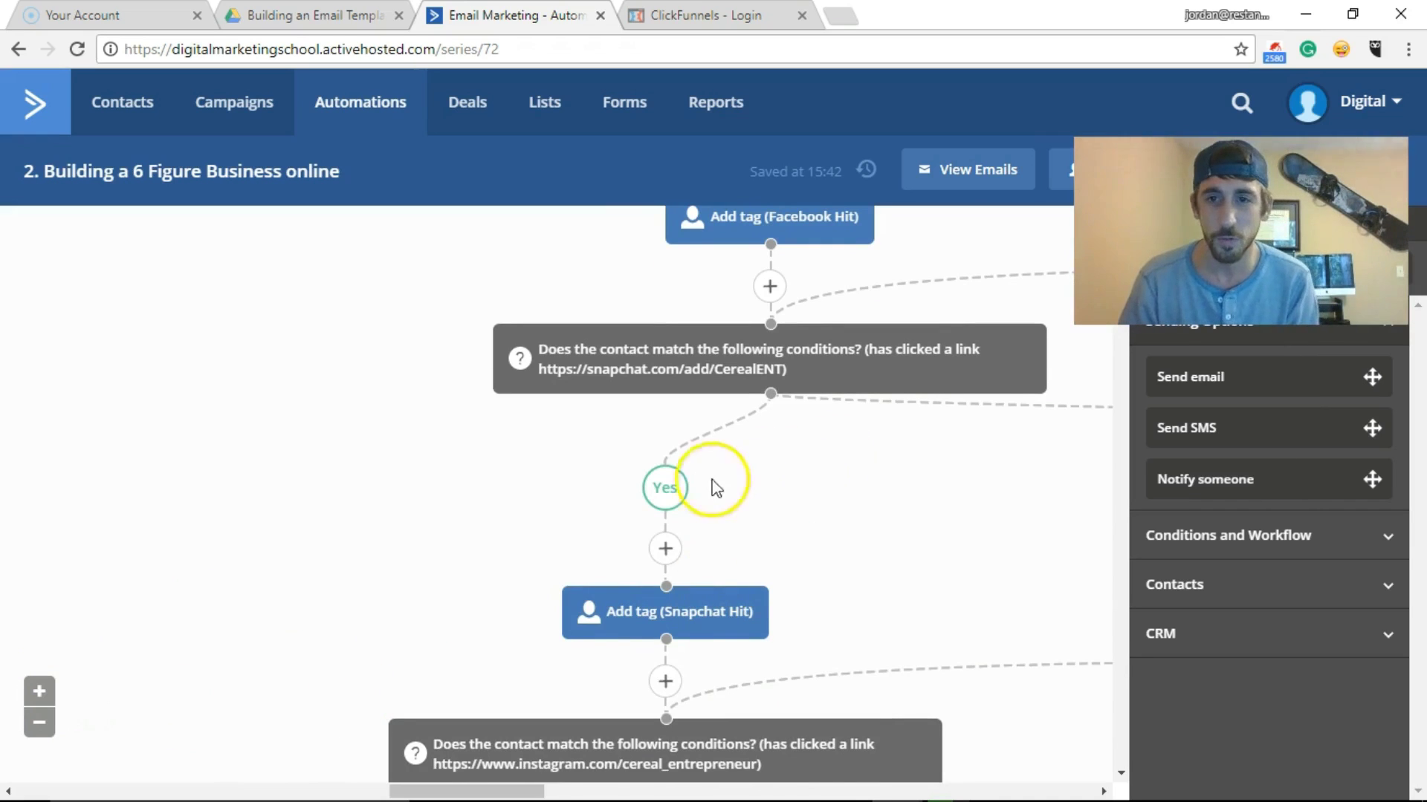
scroll(687, 479, down, 4)
scroll(743, 512, down, 11)
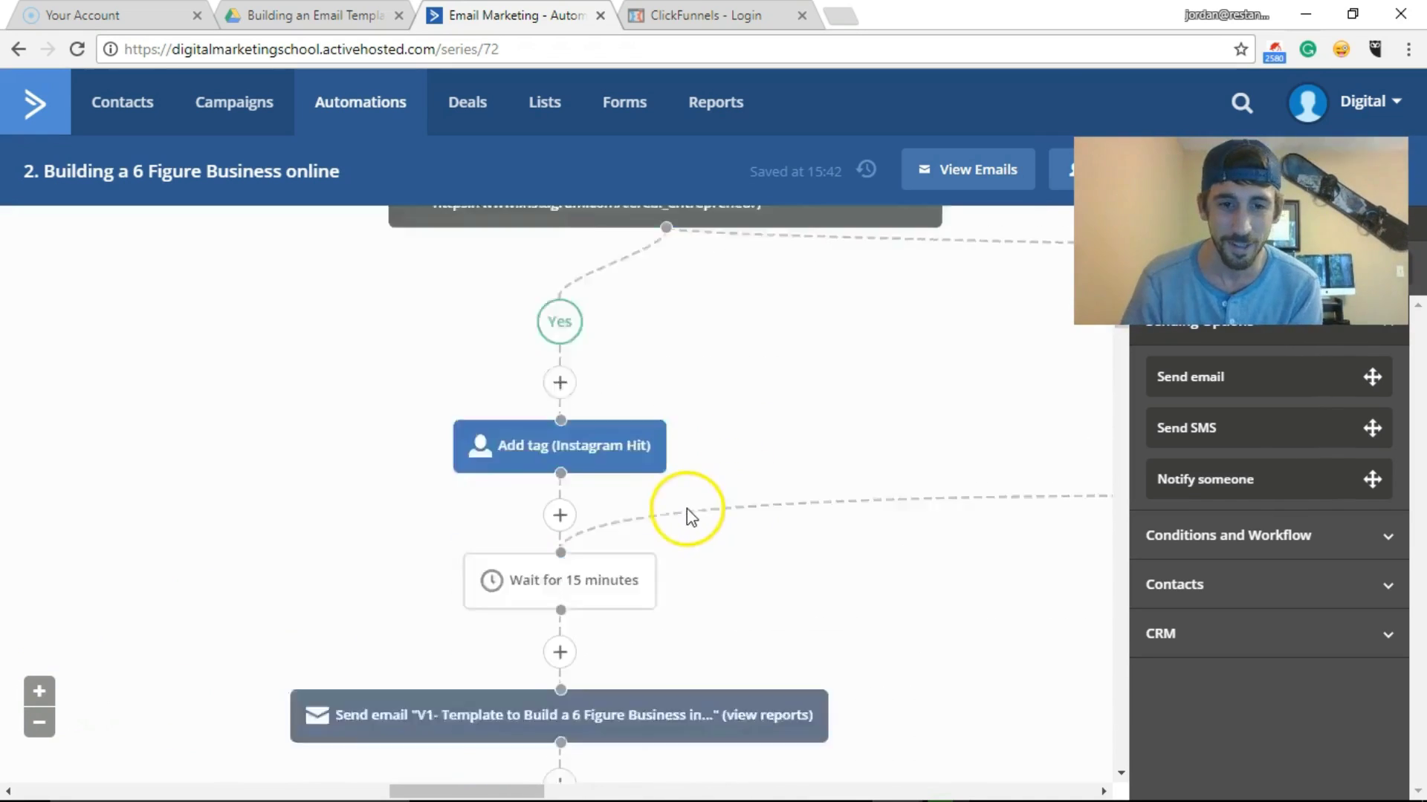
Step: Examine the "V1- Template to Build a 6 Figure Business" email's preview and the conditions and waits around it
scroll(679, 511, up, 5)
scroll(679, 508, down, 3)
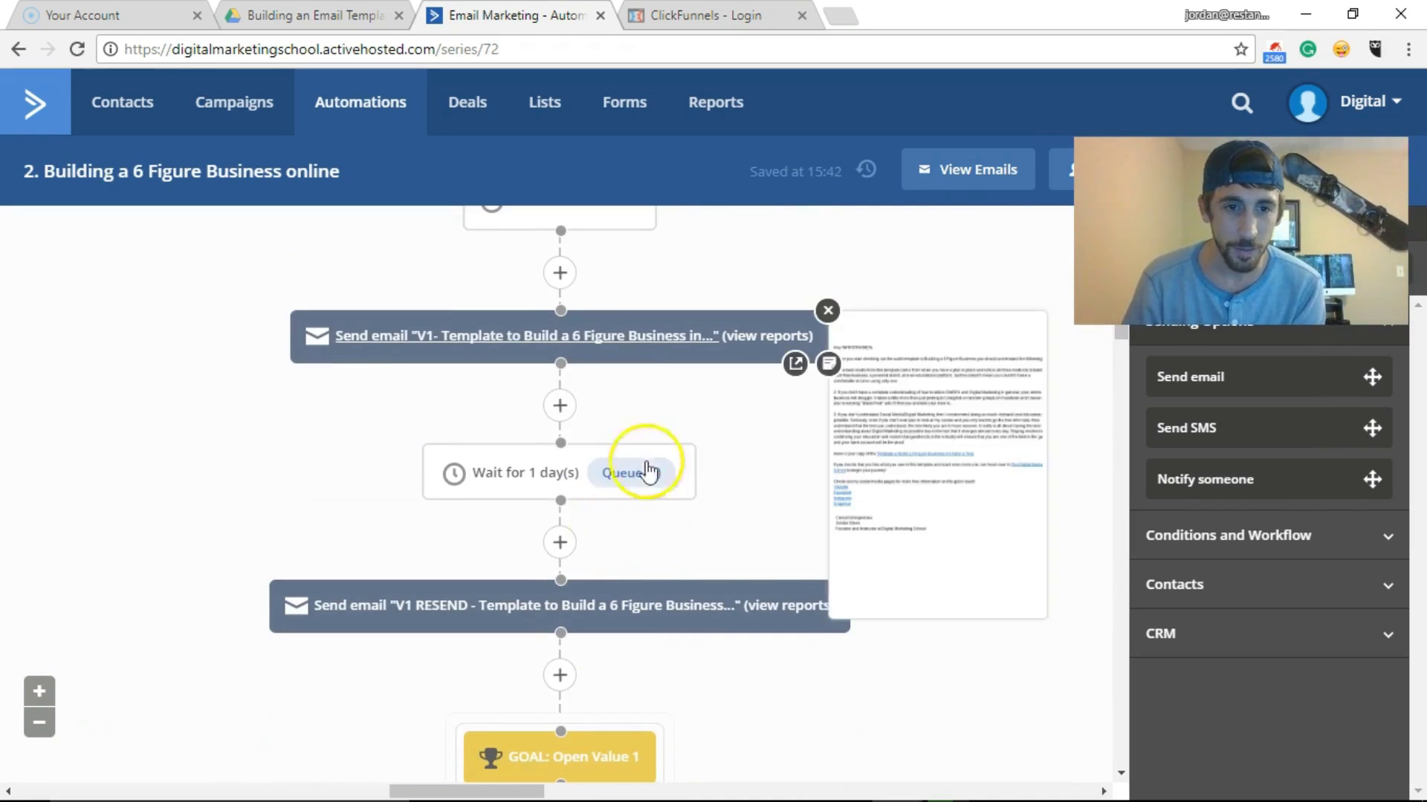
mouse_move(390, 347)
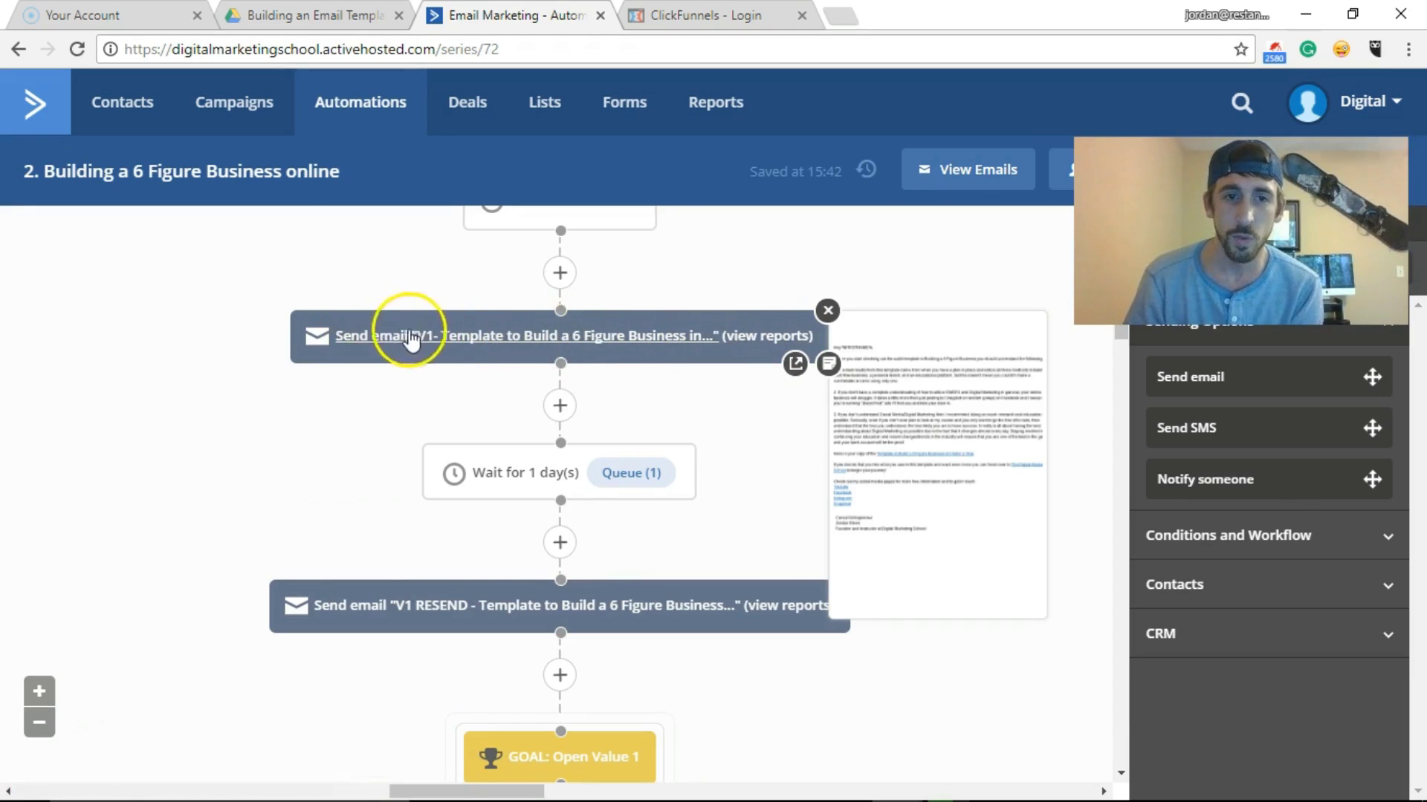
scroll(127, 467, down, 1)
scroll(230, 471, up, 10)
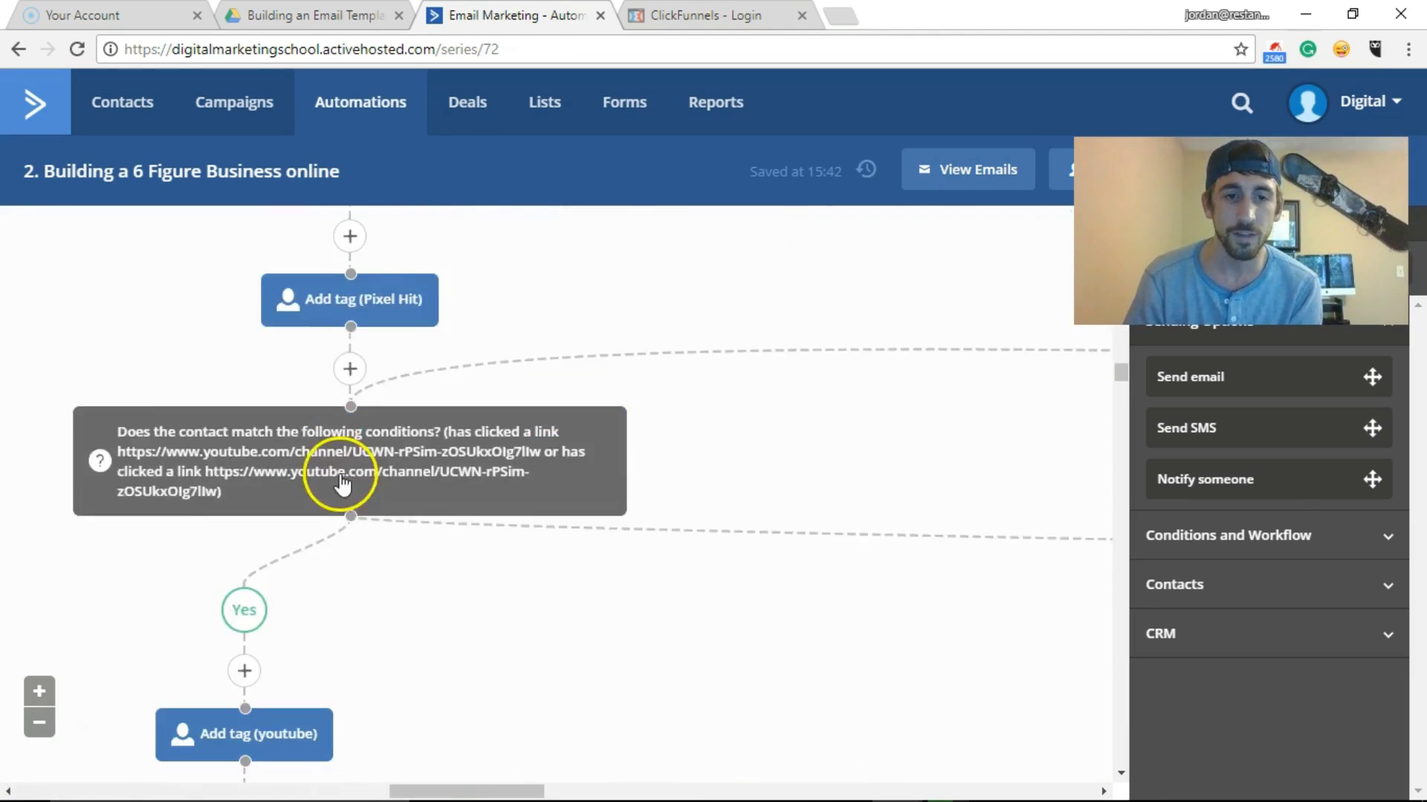
scroll(332, 471, down, 8)
scroll(280, 448, up, 2)
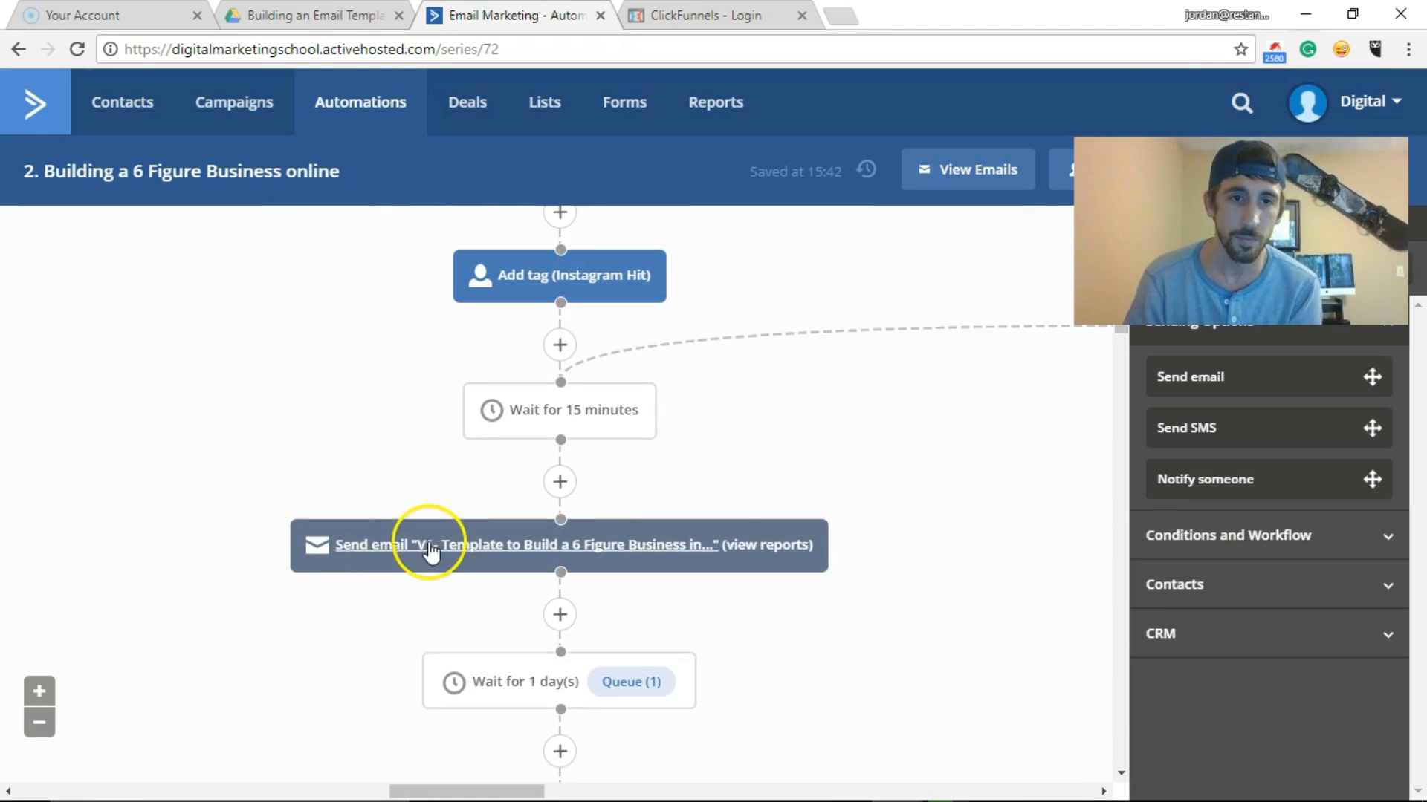
mouse_move(439, 553)
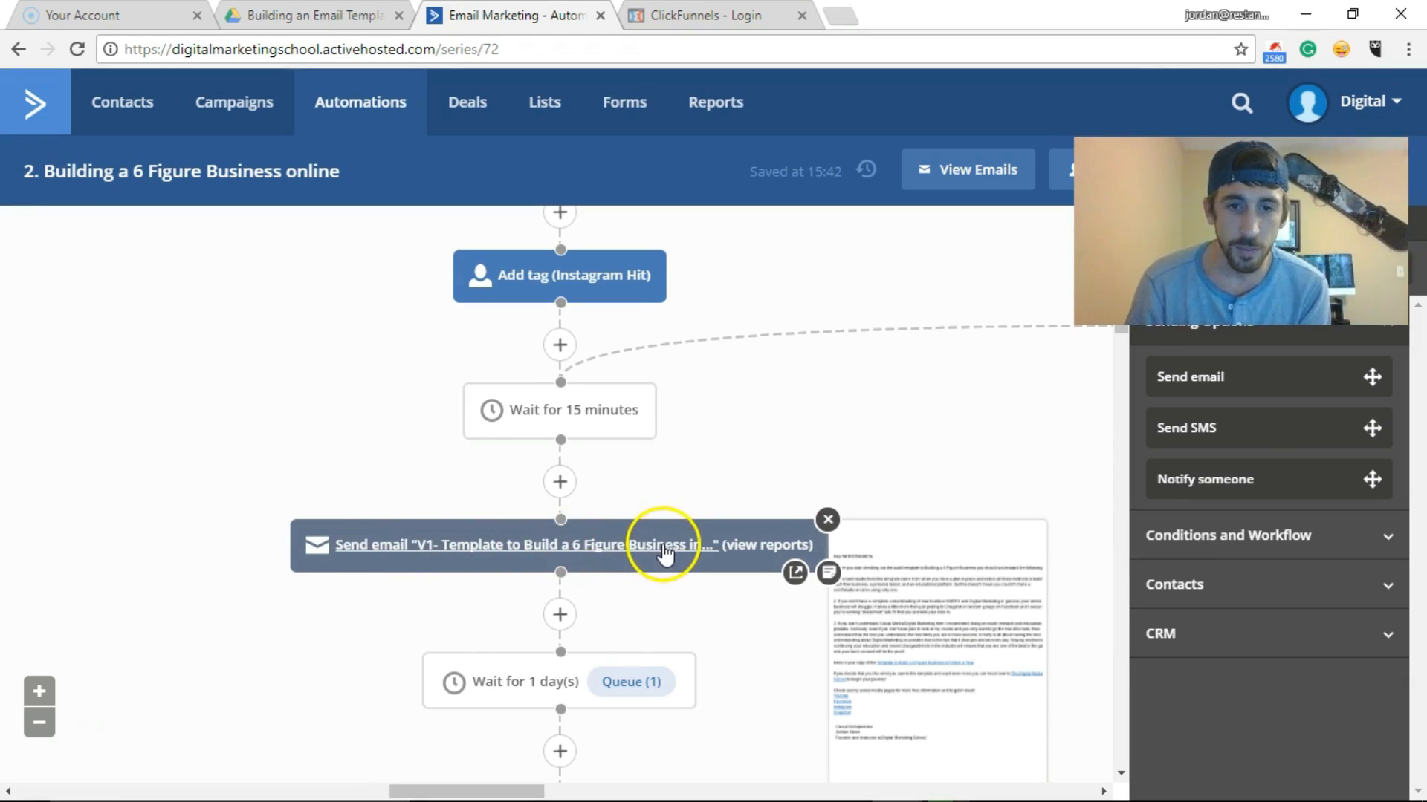
mouse_move(628, 392)
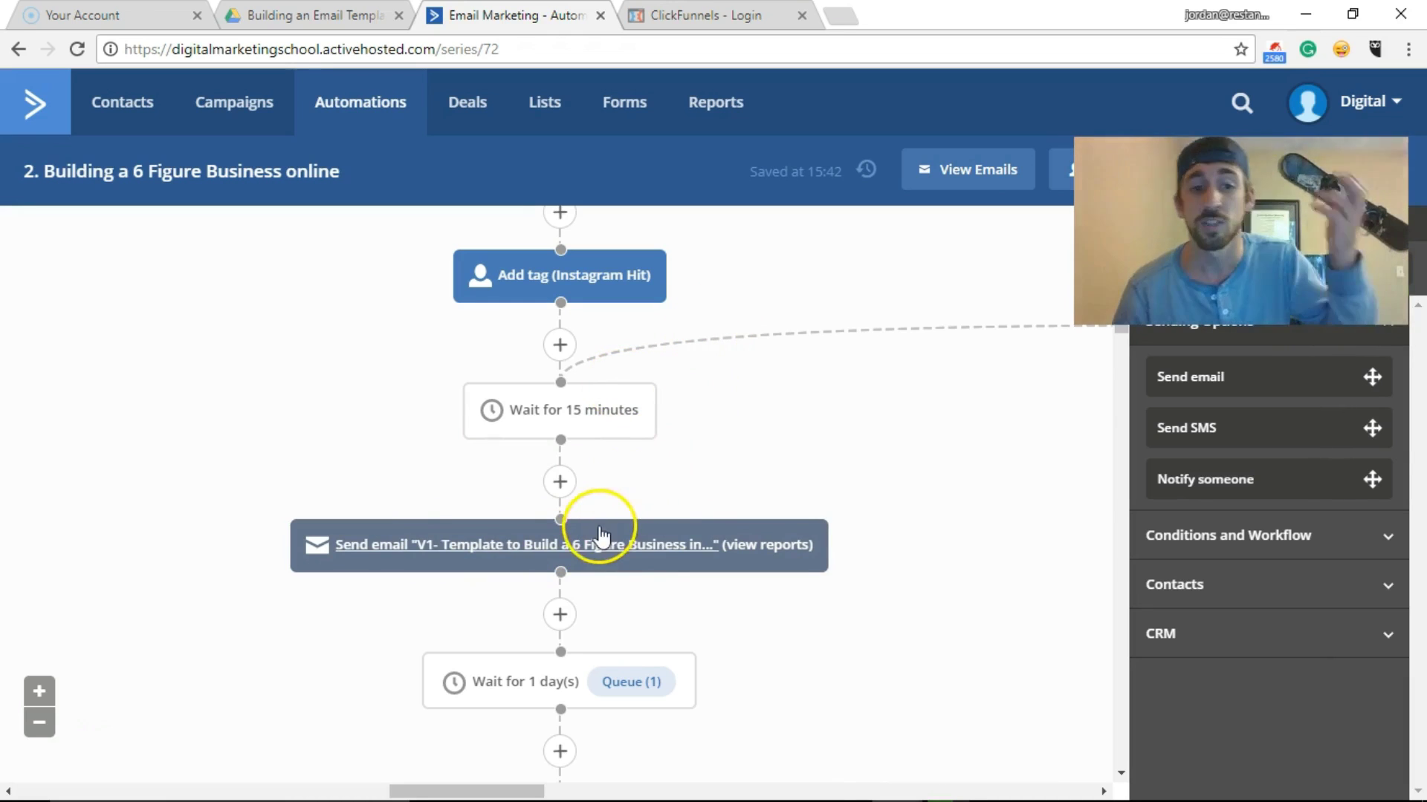
Step: Open the "V1- Template to Build a 6 Figure Business in Under a Year" email for editing and remove the word "audit" from its opening sentence
mouse_move(597, 535)
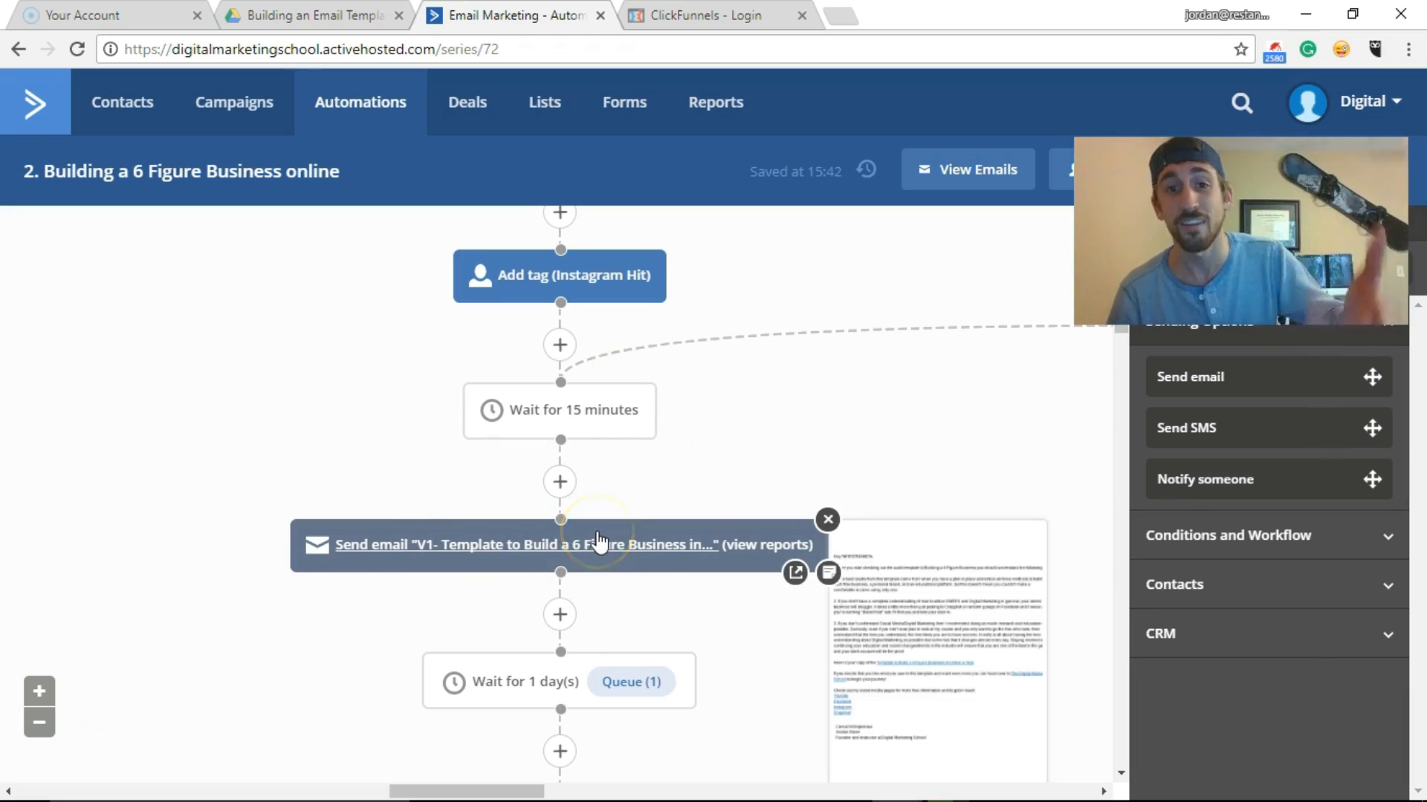
click(598, 542)
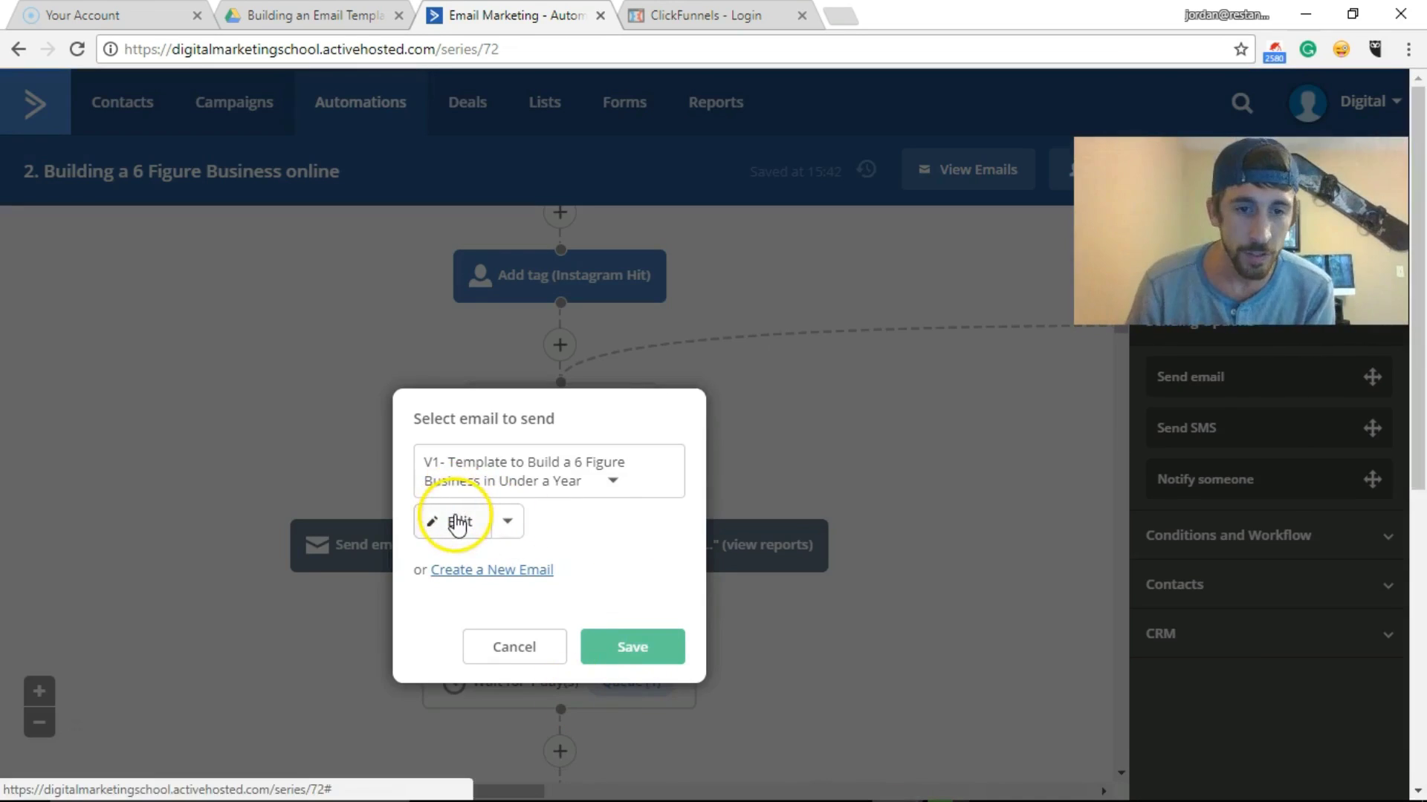
click(424, 534)
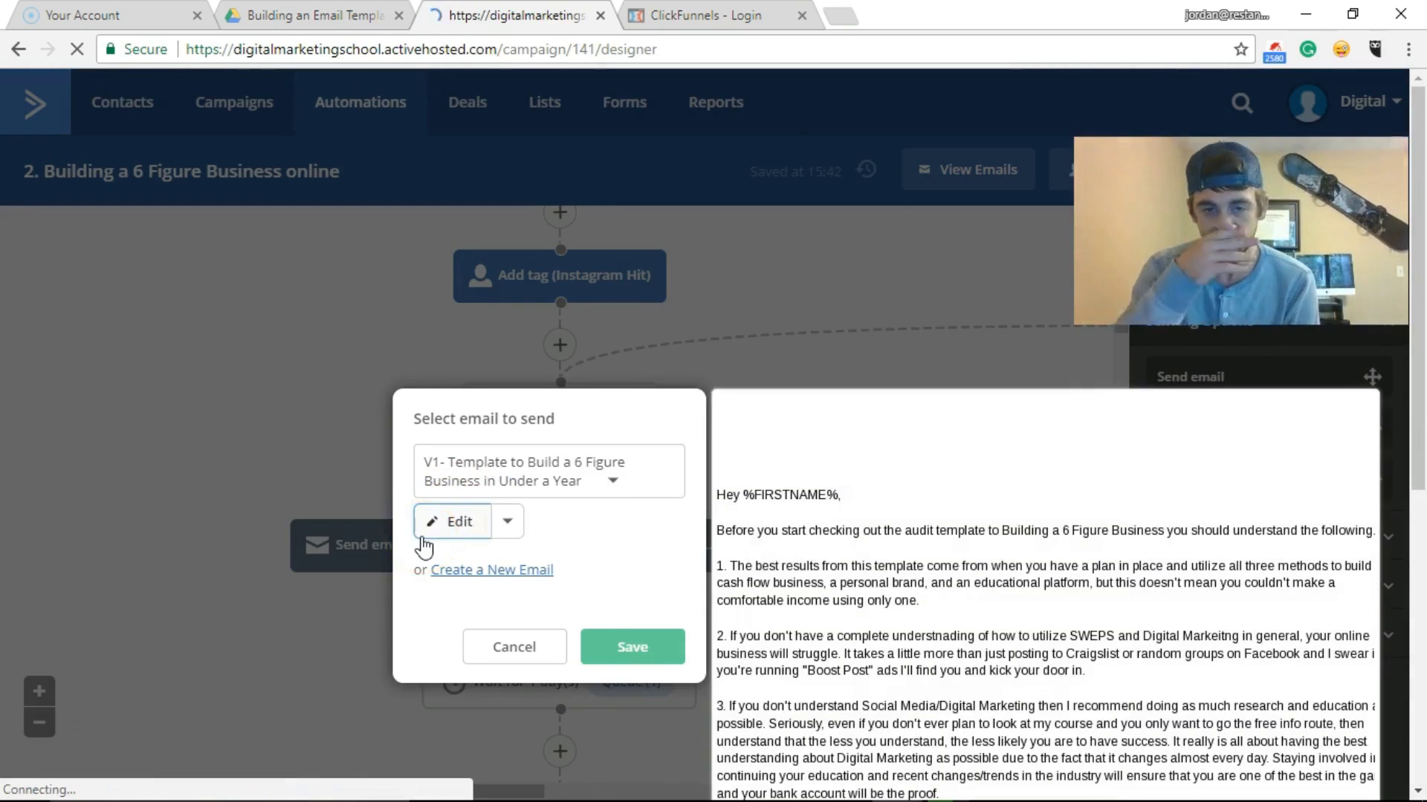
click(423, 528)
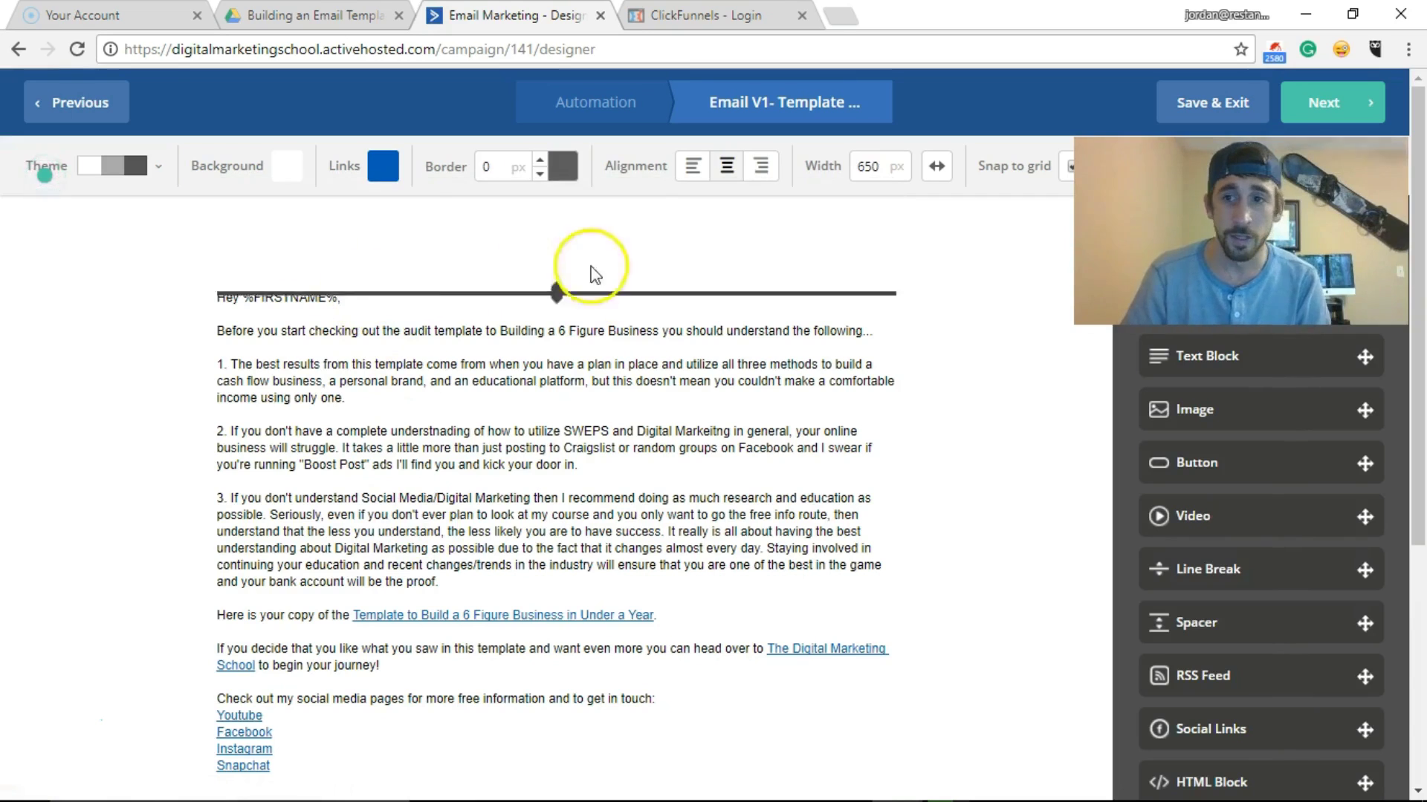
click(628, 421)
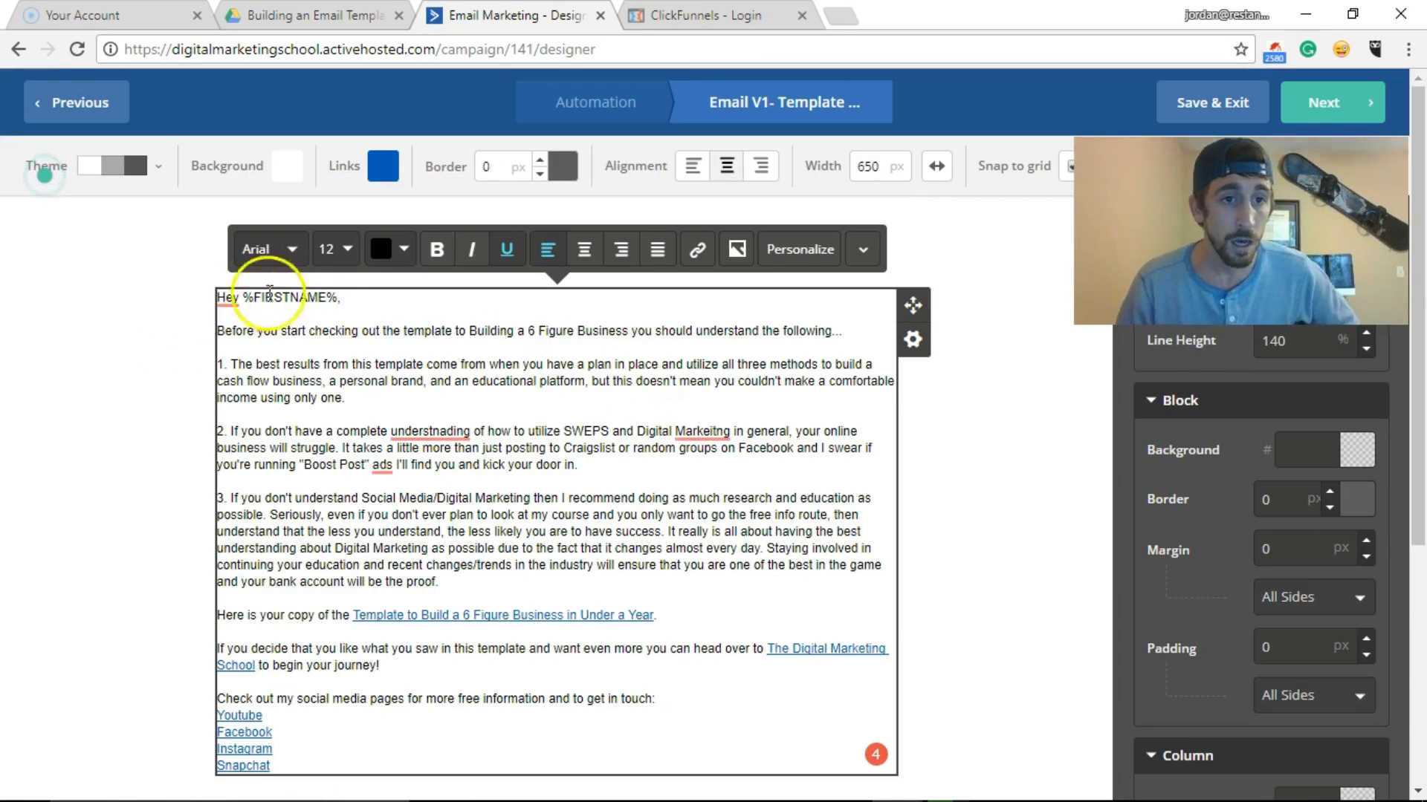
click(403, 332)
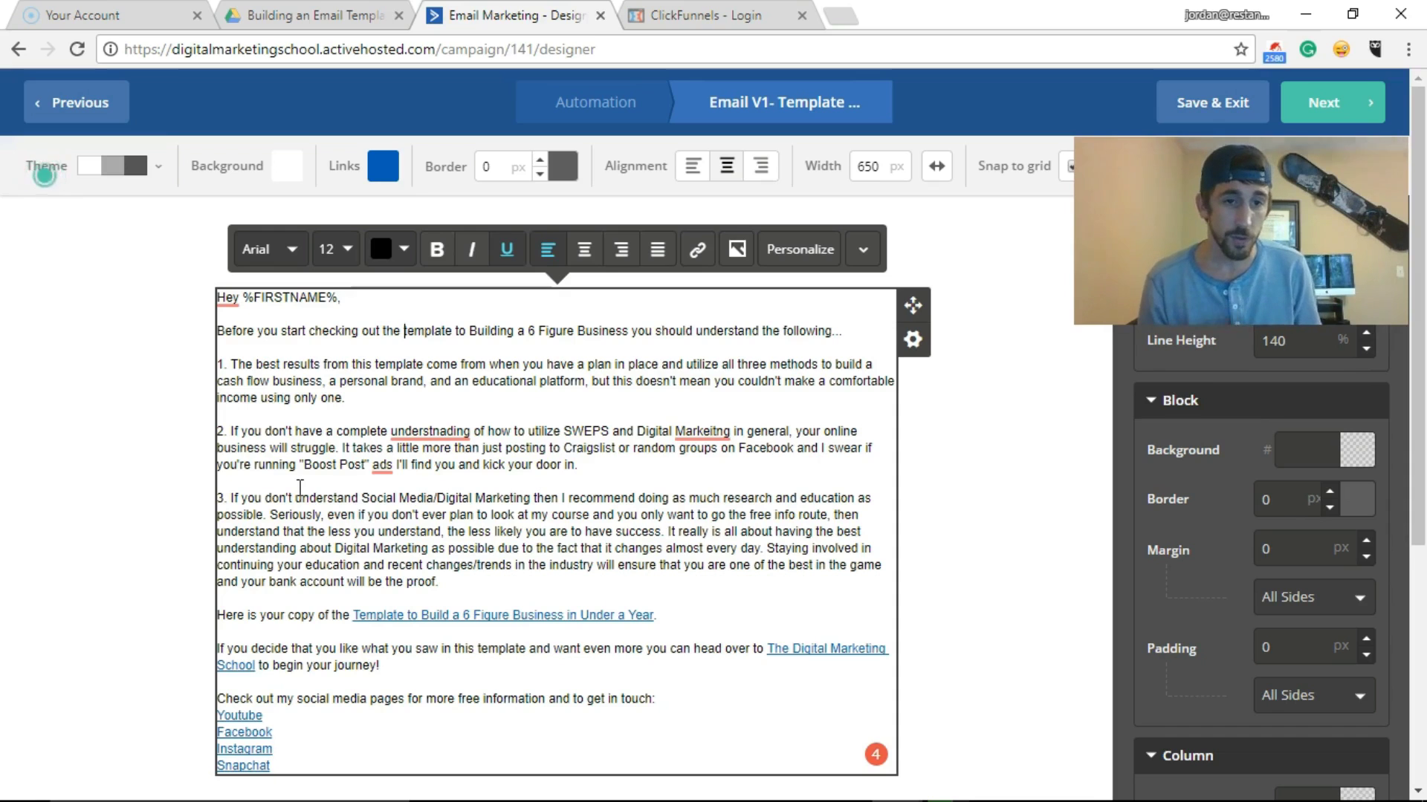
Step: Correct the two misspelled words in the email's second point to "understanding" and "Marketing"
click(436, 431)
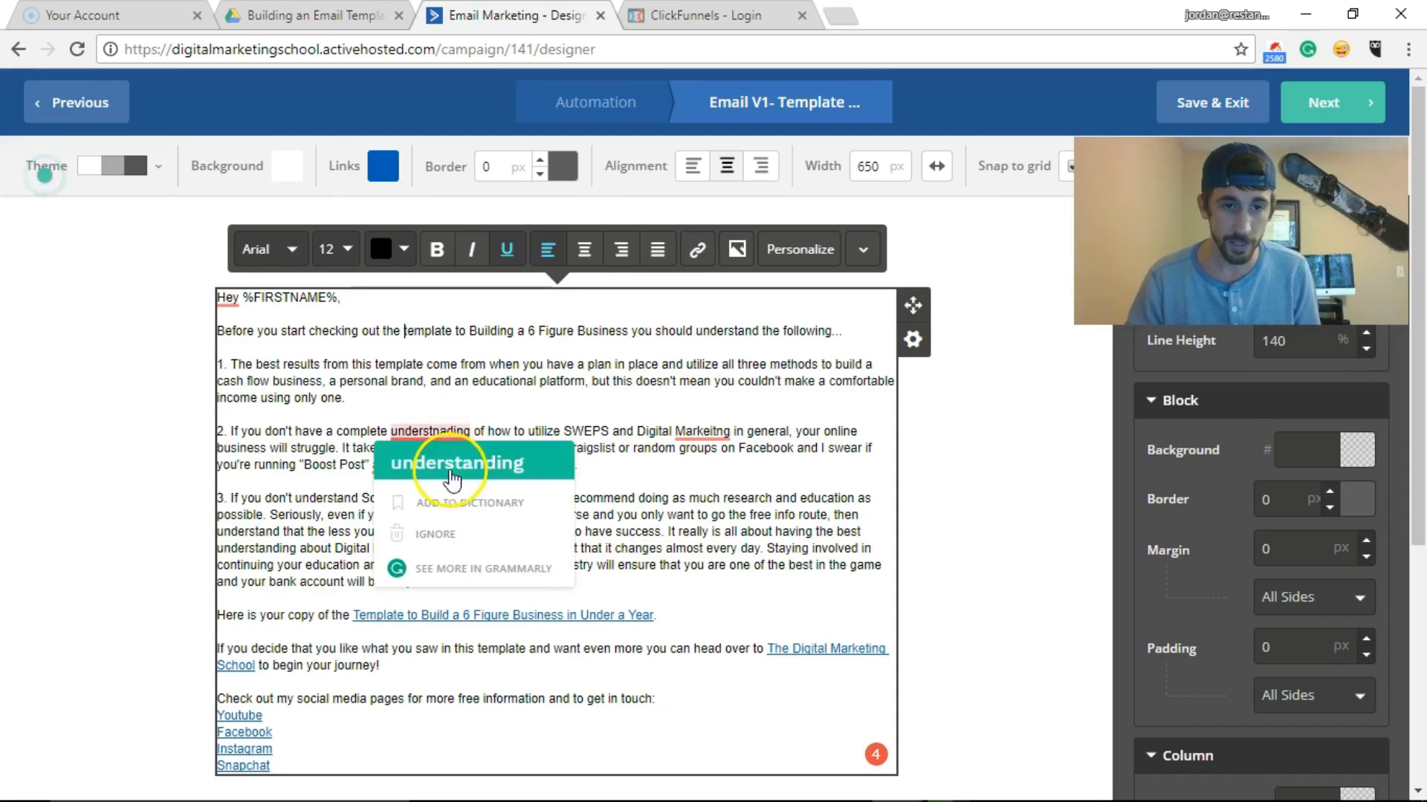
click(461, 459)
click(702, 430)
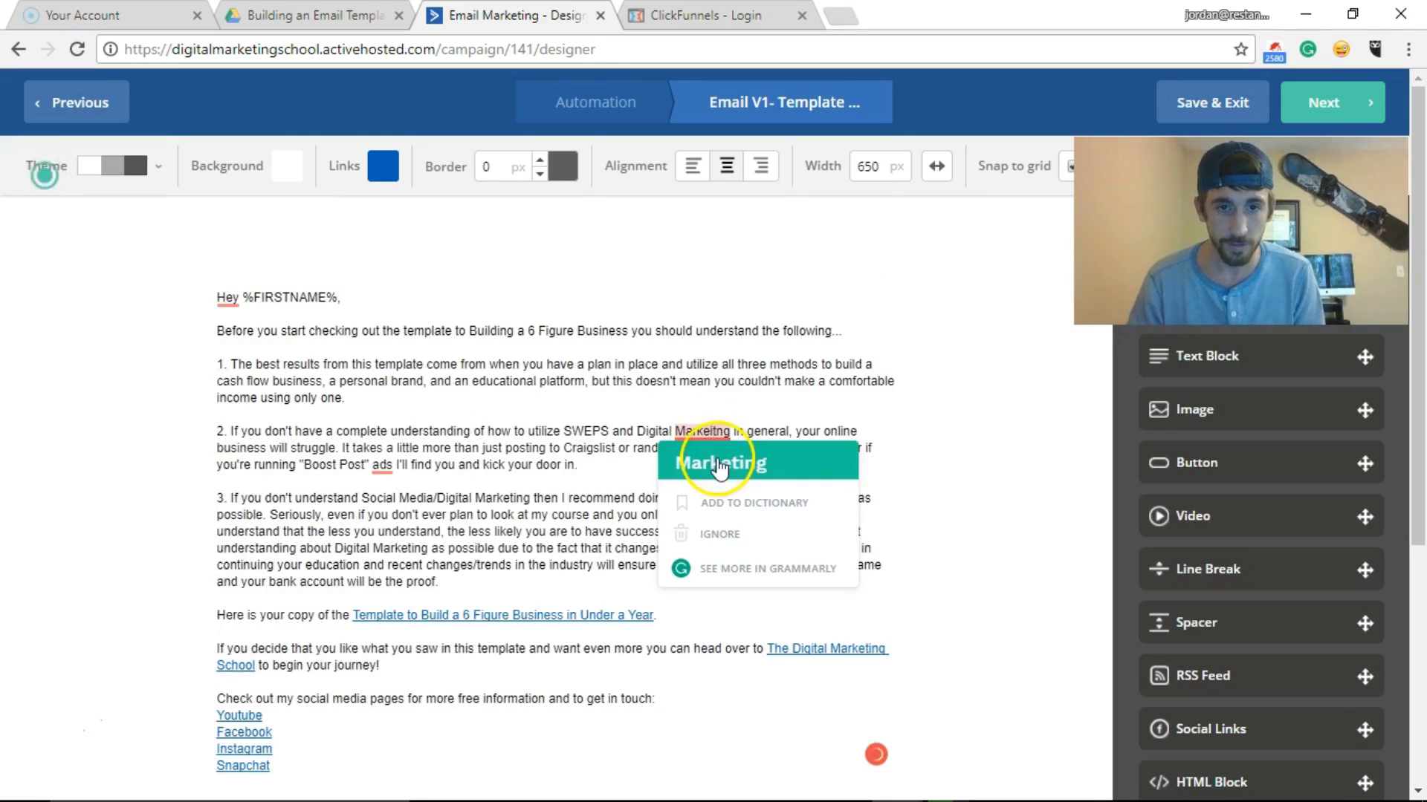
click(743, 520)
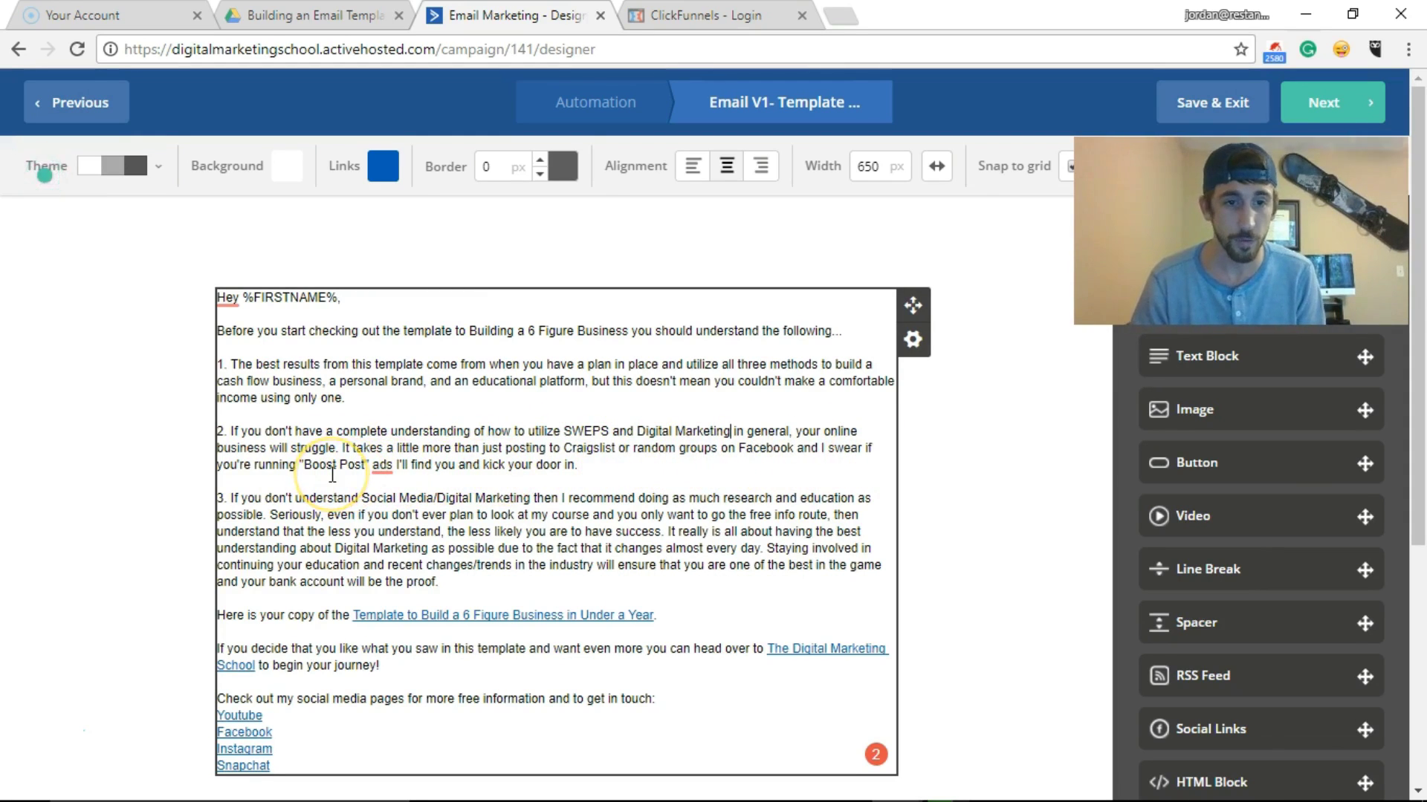
Step: Review the email's body, links and signature, and continue to its campaign summary
mouse_move(379, 468)
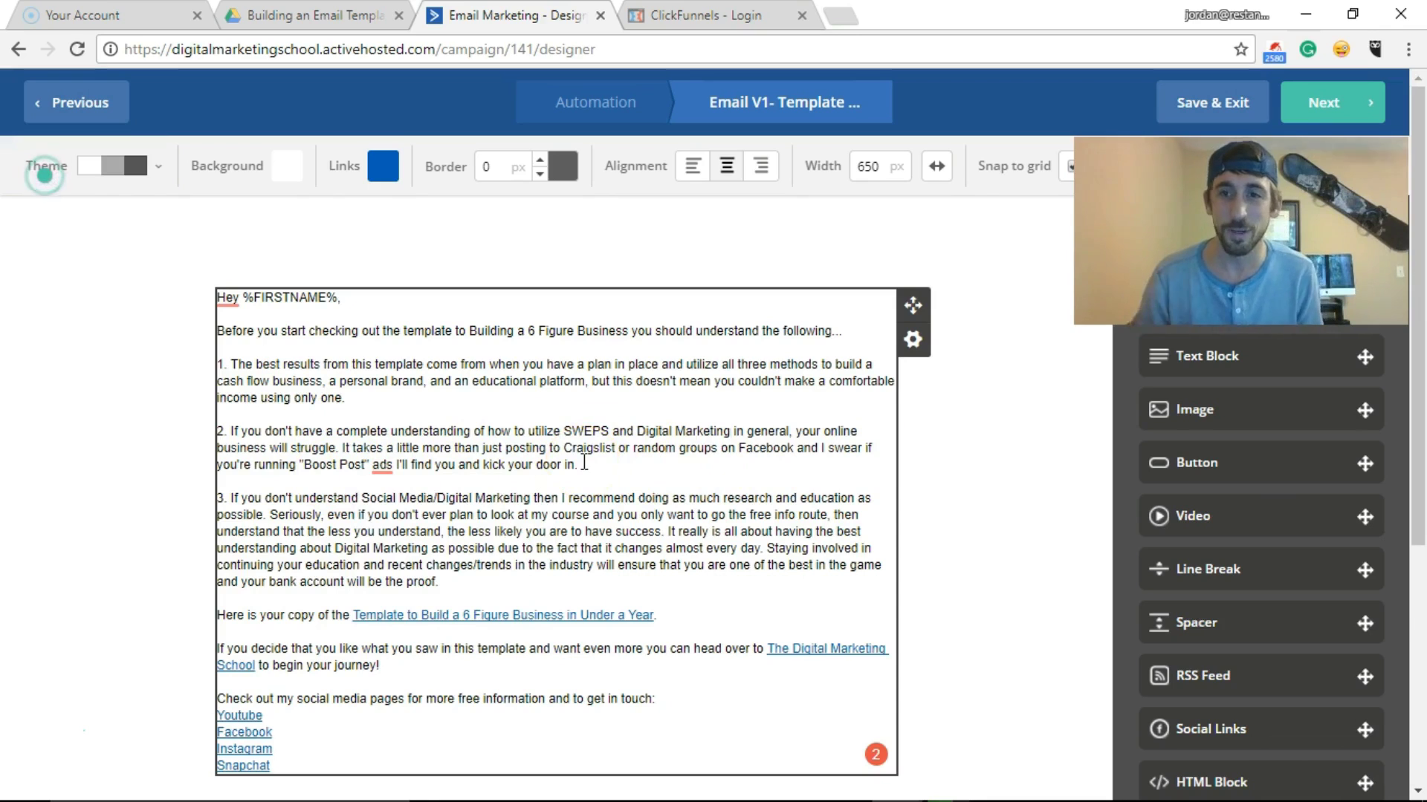
click(603, 425)
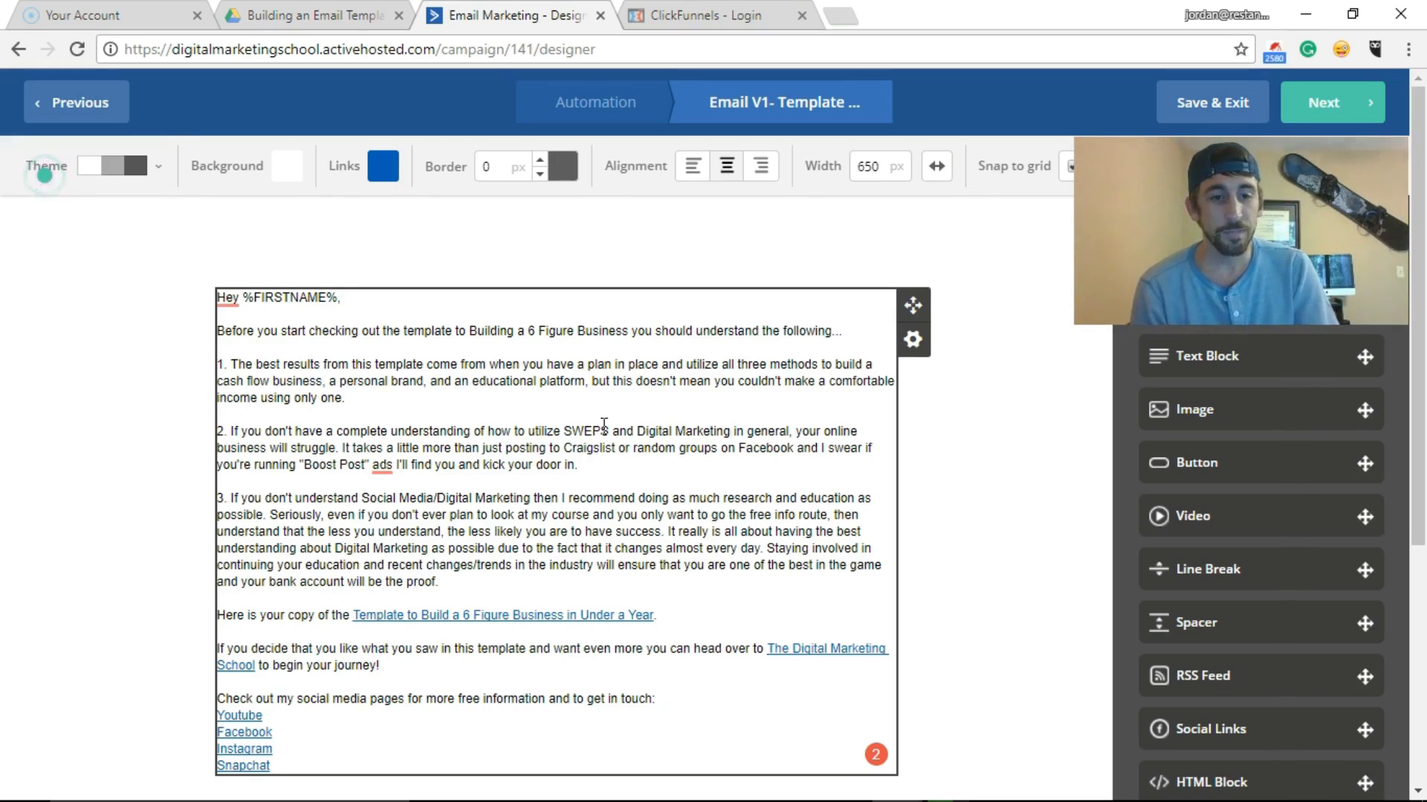
click(608, 420)
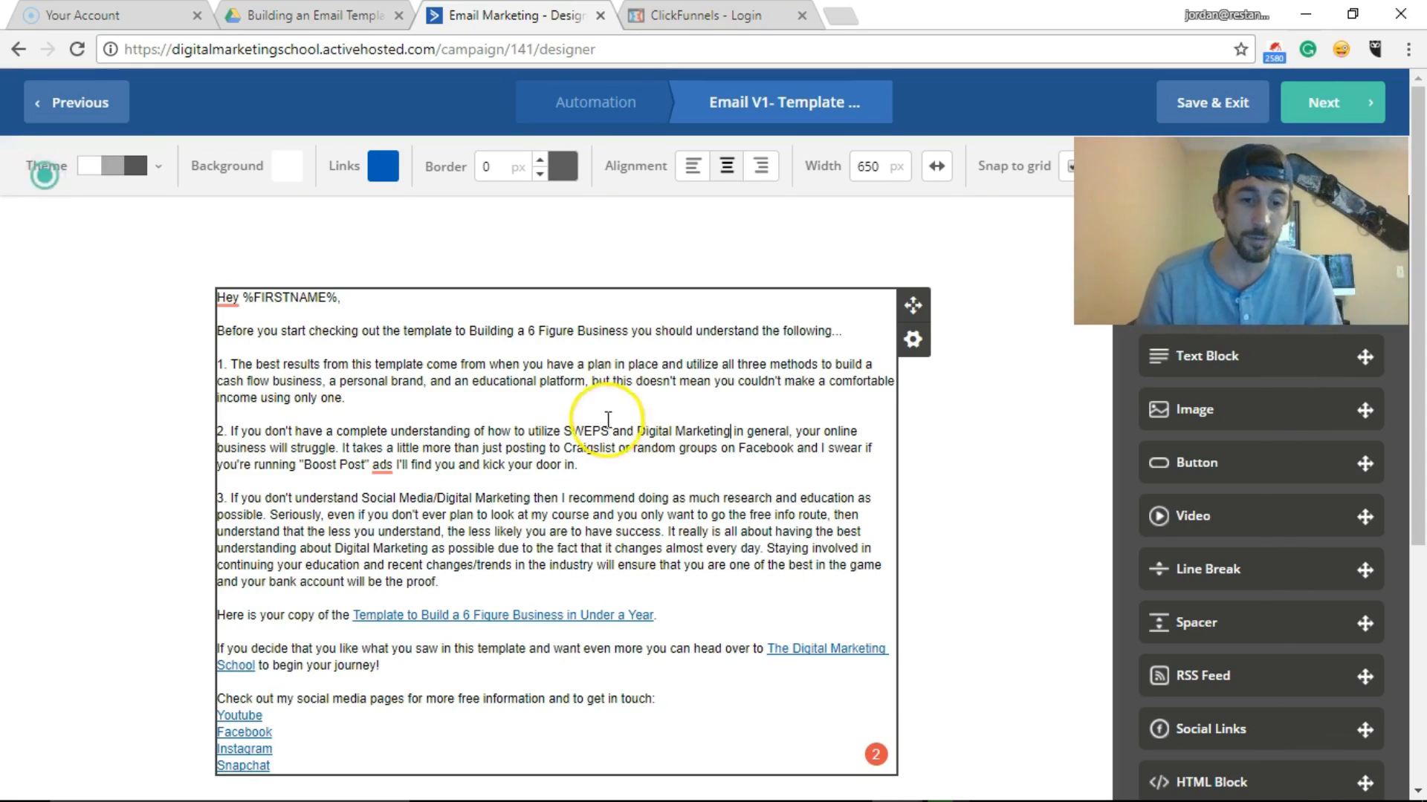
scroll(84, 506, down, 1)
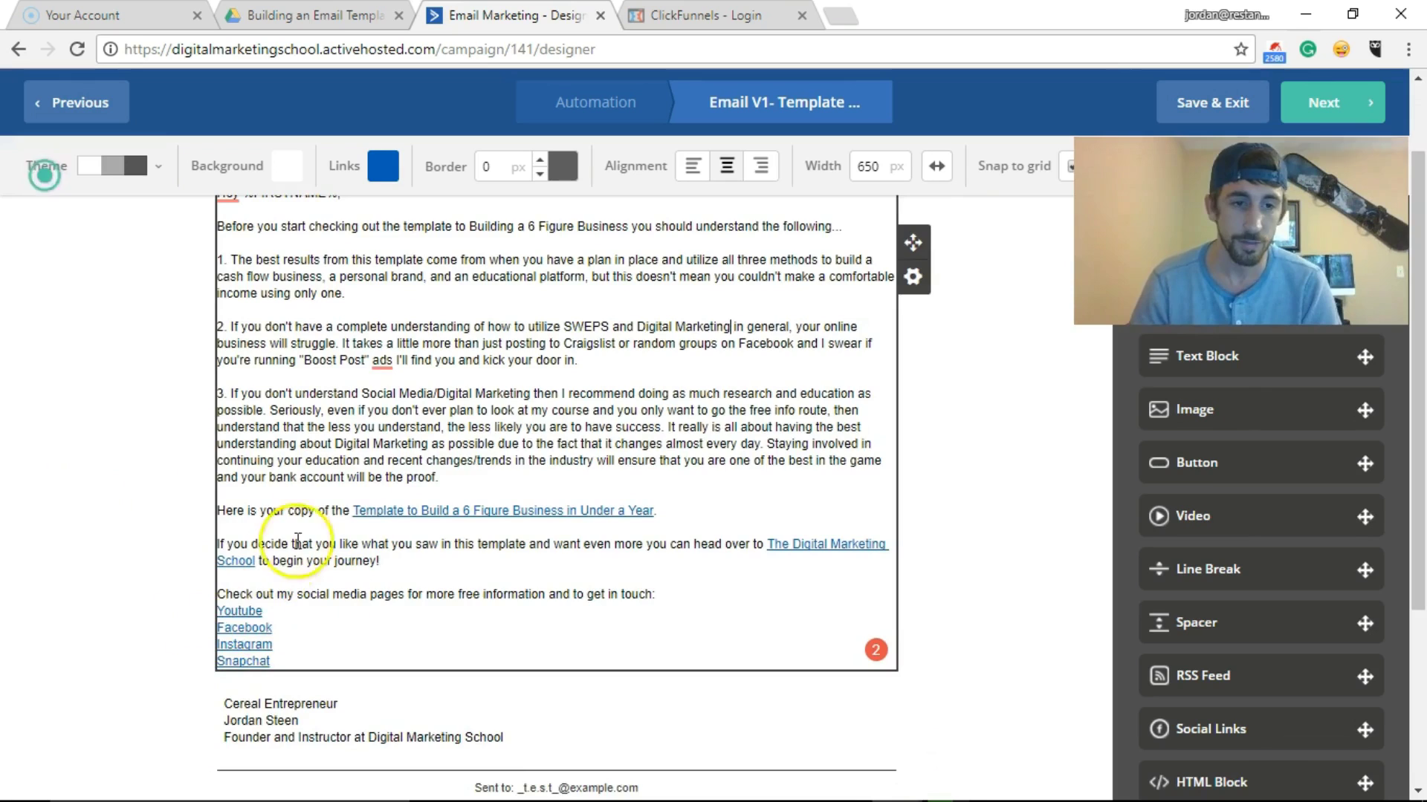
scroll(587, 305, up, 1)
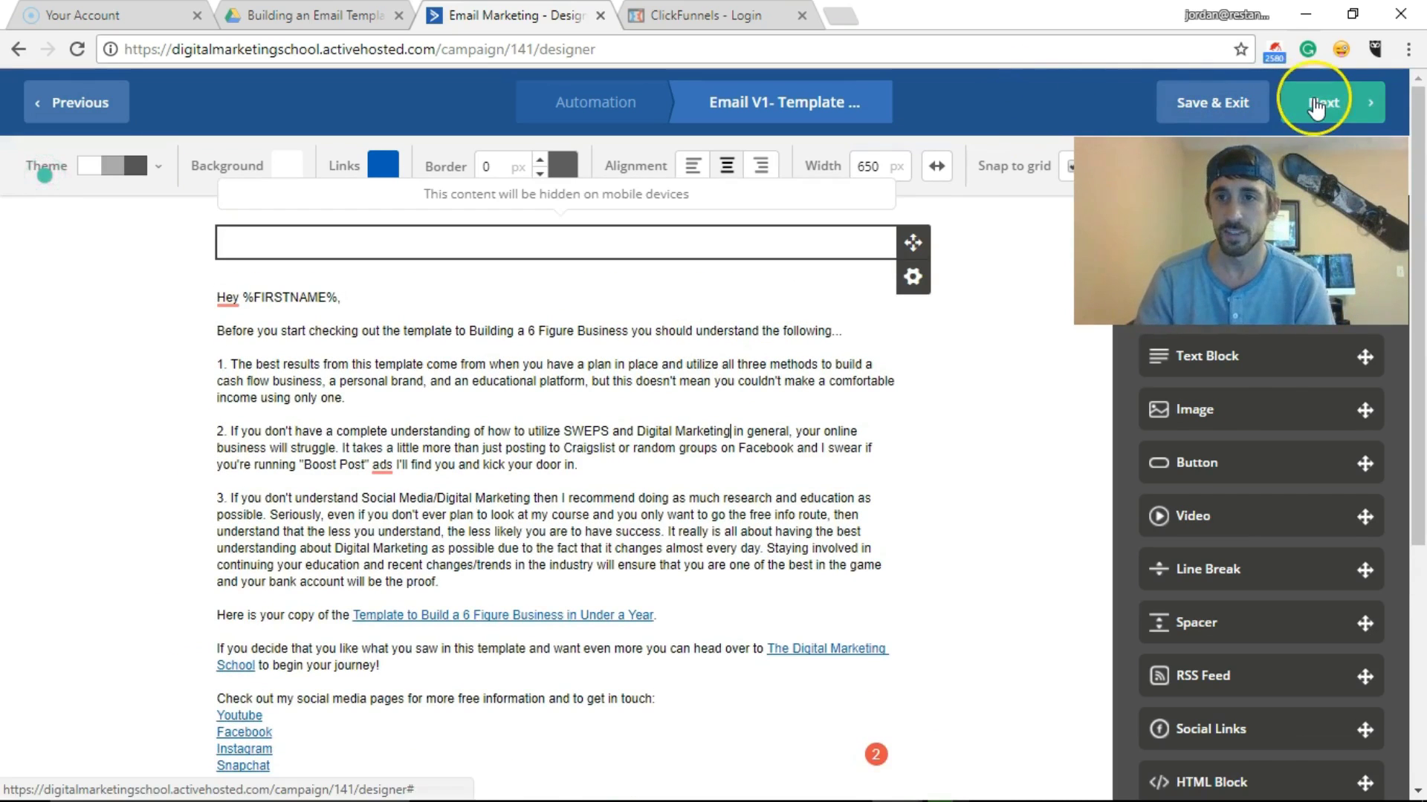
click(479, 339)
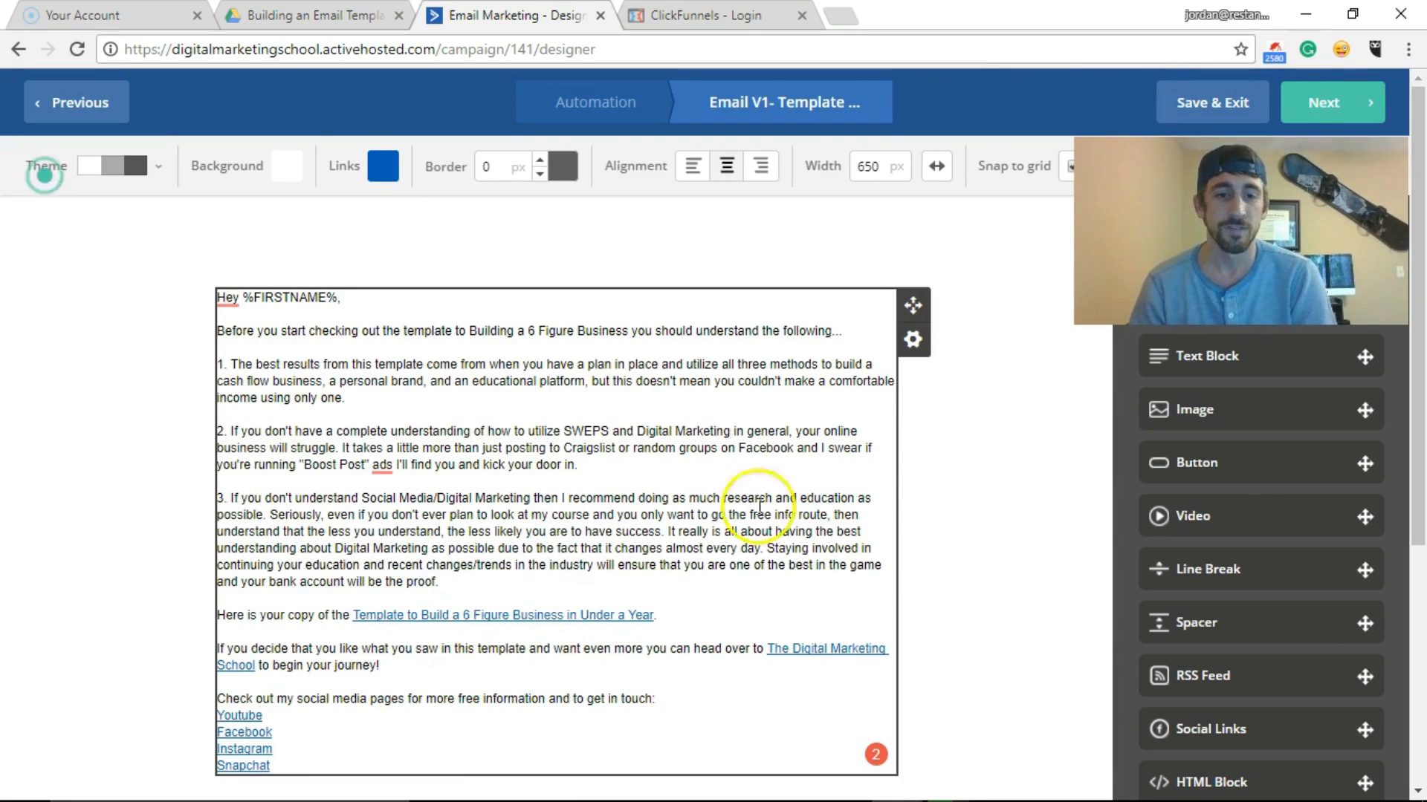
click(1310, 117)
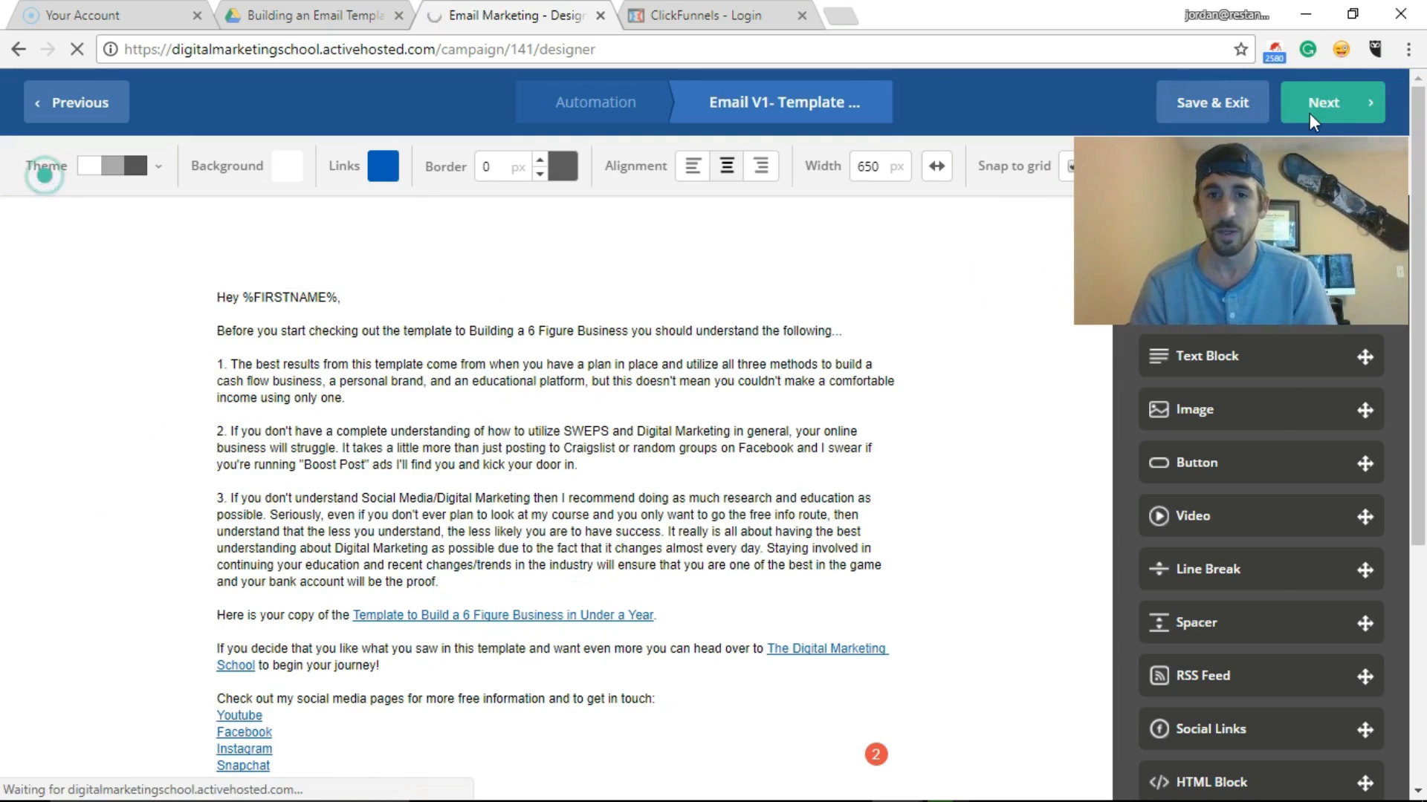
Step: Highlight the email's subject line in the campaign summary, including the part after "Step 1 of 5:"
mouse_move(908, 245)
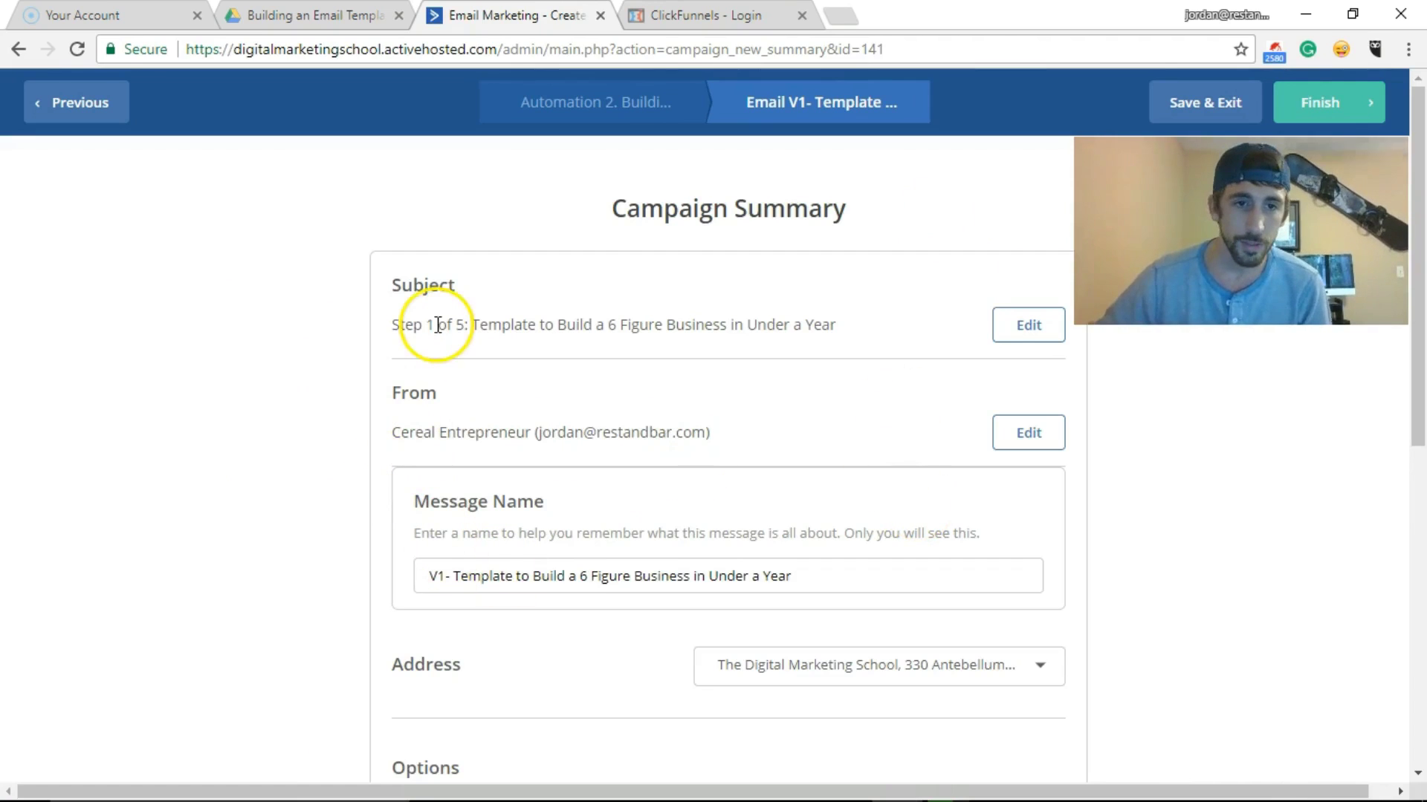
drag(390, 325, 837, 334)
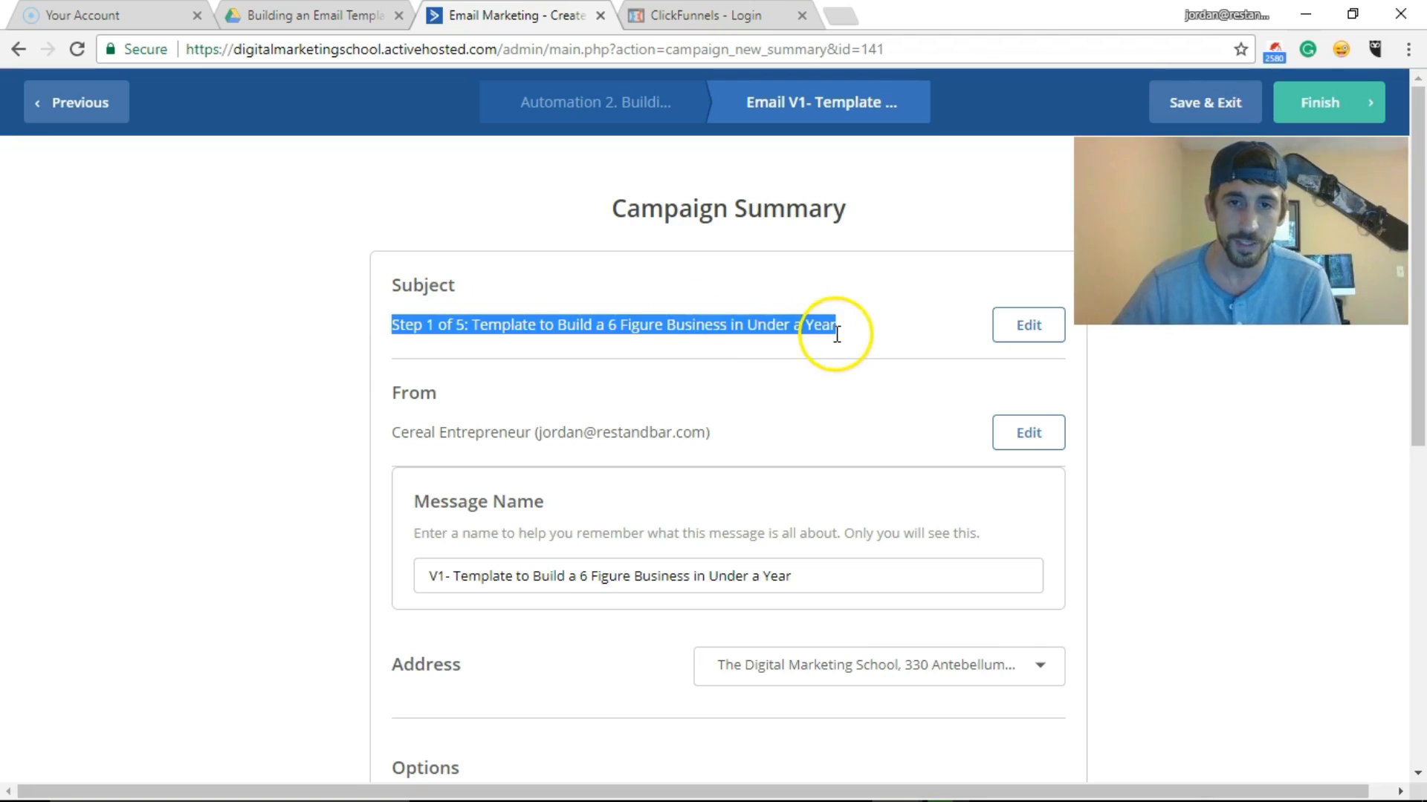
drag(387, 323, 879, 349)
click(478, 326)
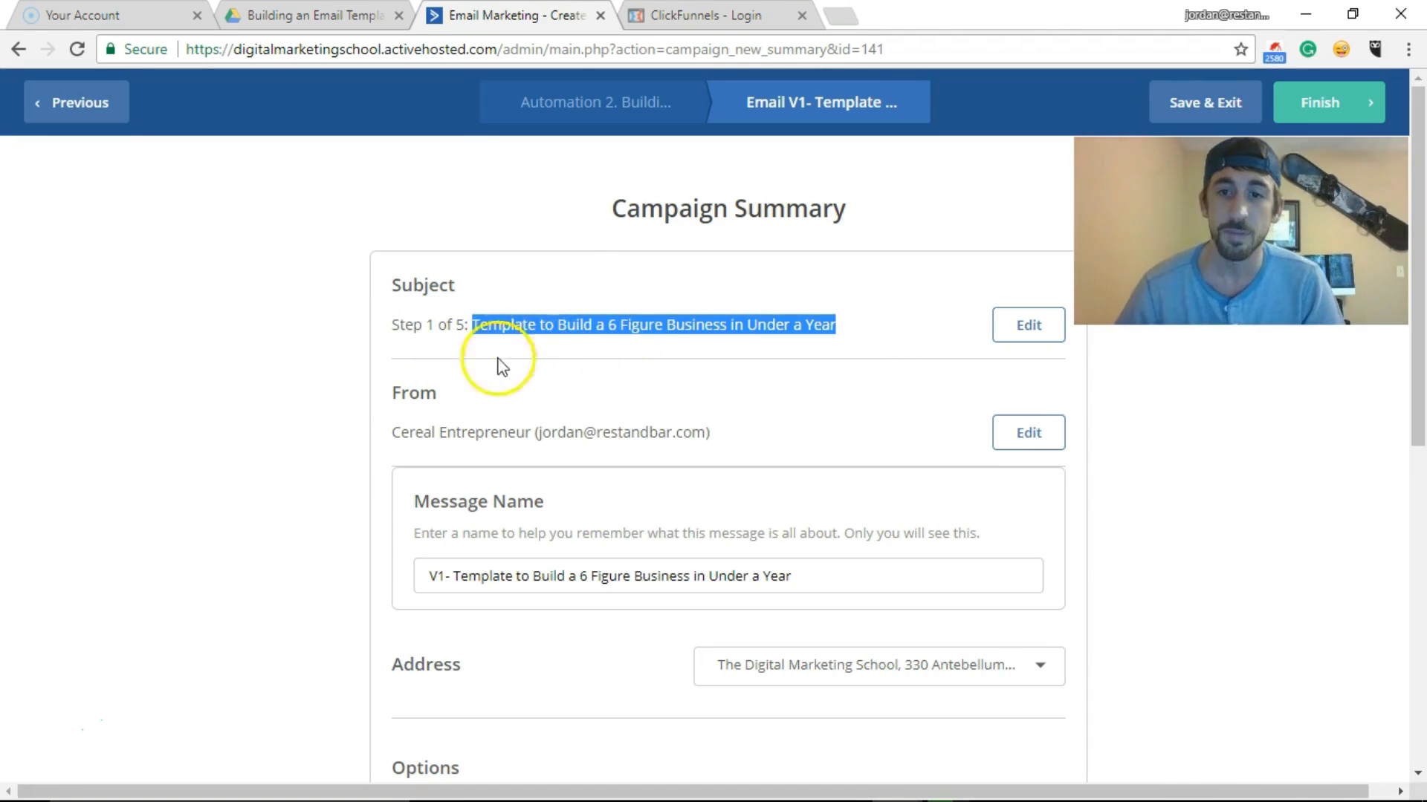
Step: Review the message name, tracking options and spam check in the campaign summary, and finish the email to return to the automation
scroll(520, 386, down, 2)
scroll(527, 413, down, 2)
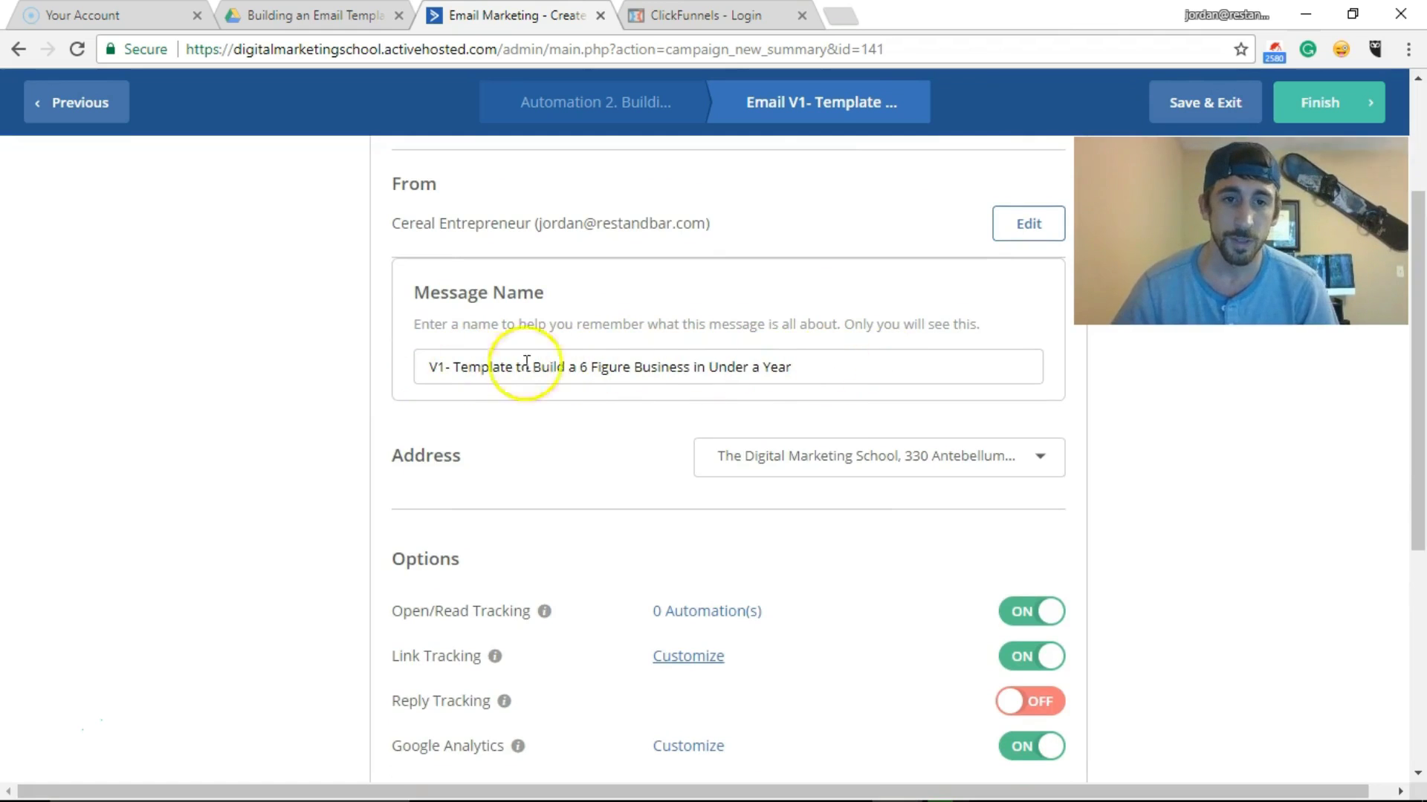
scroll(594, 416, down, 4)
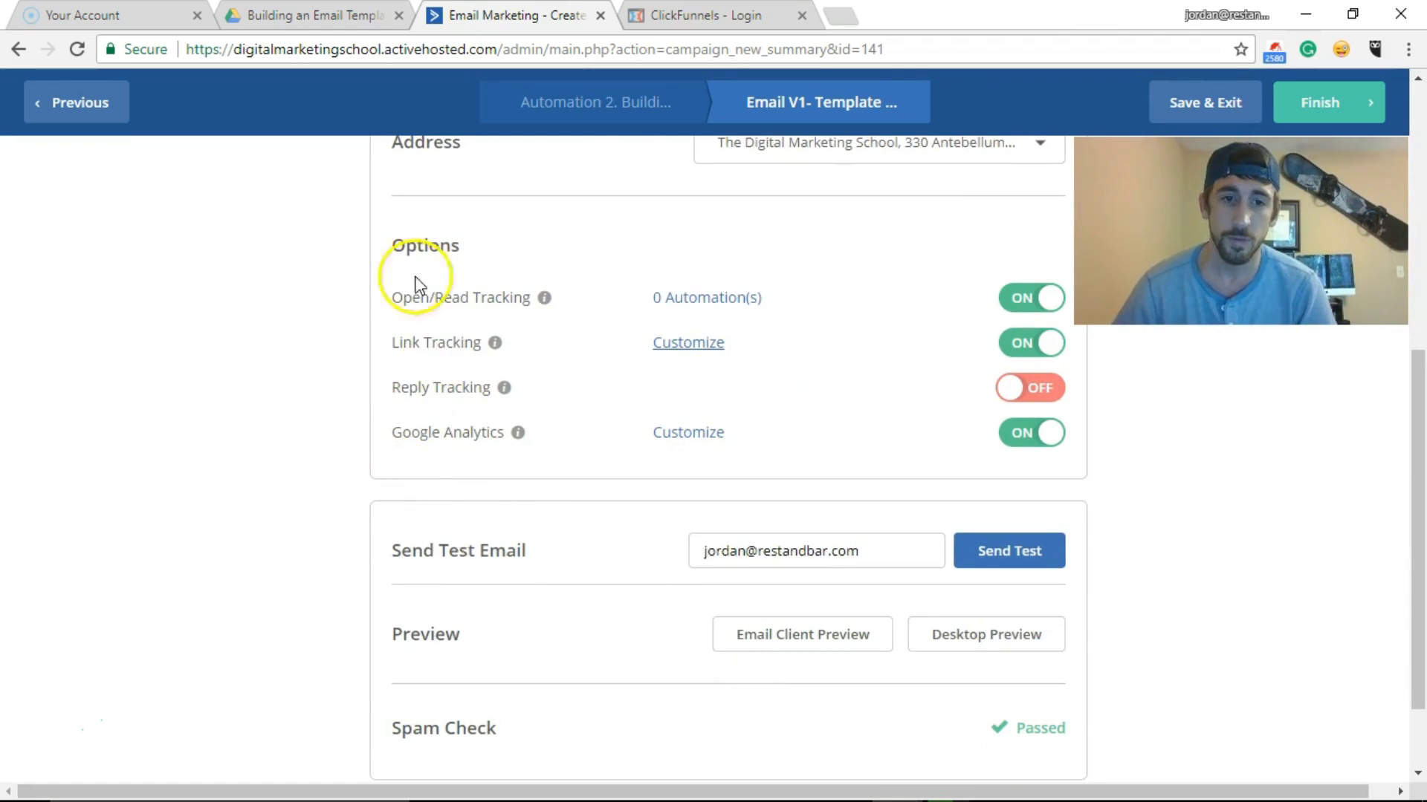
scroll(631, 446, down, 2)
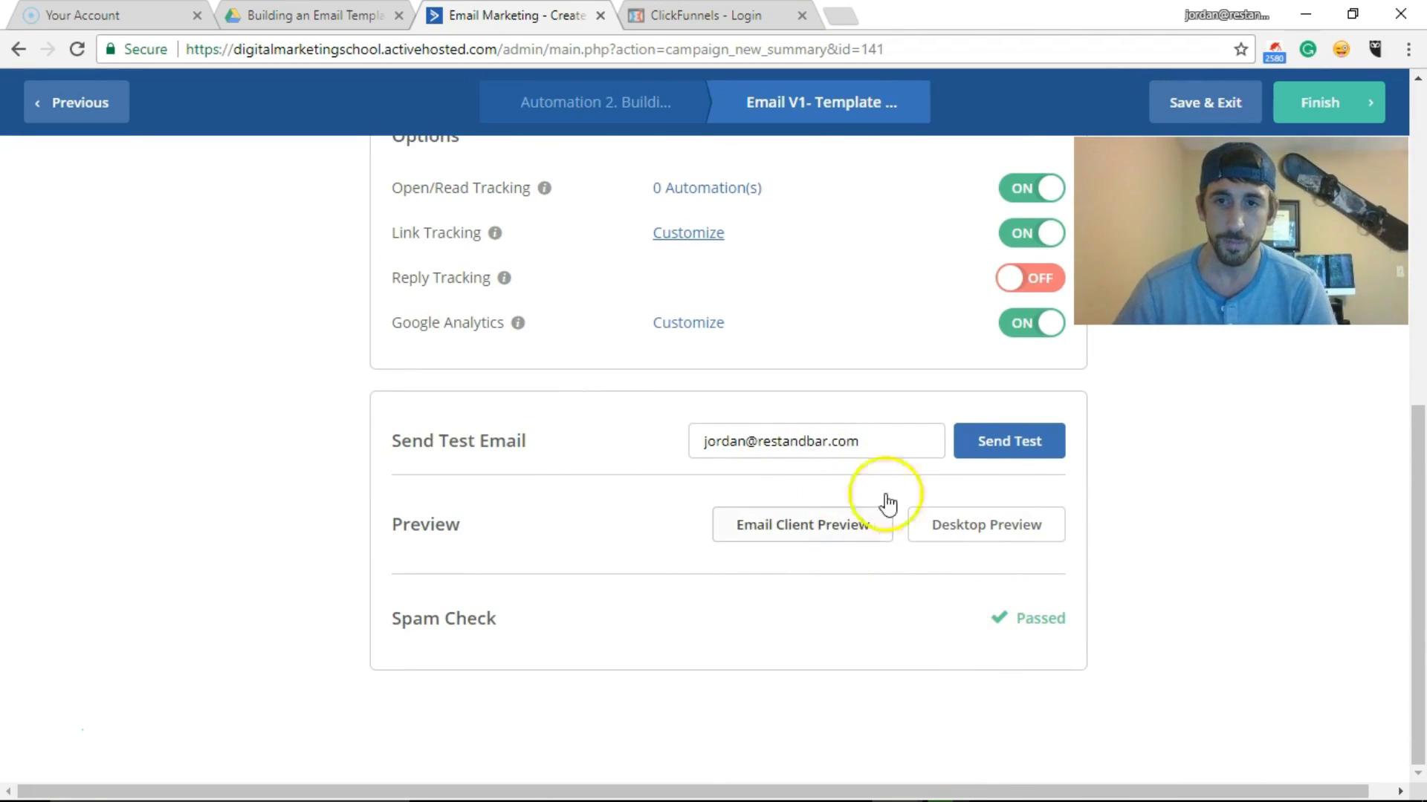
click(1312, 103)
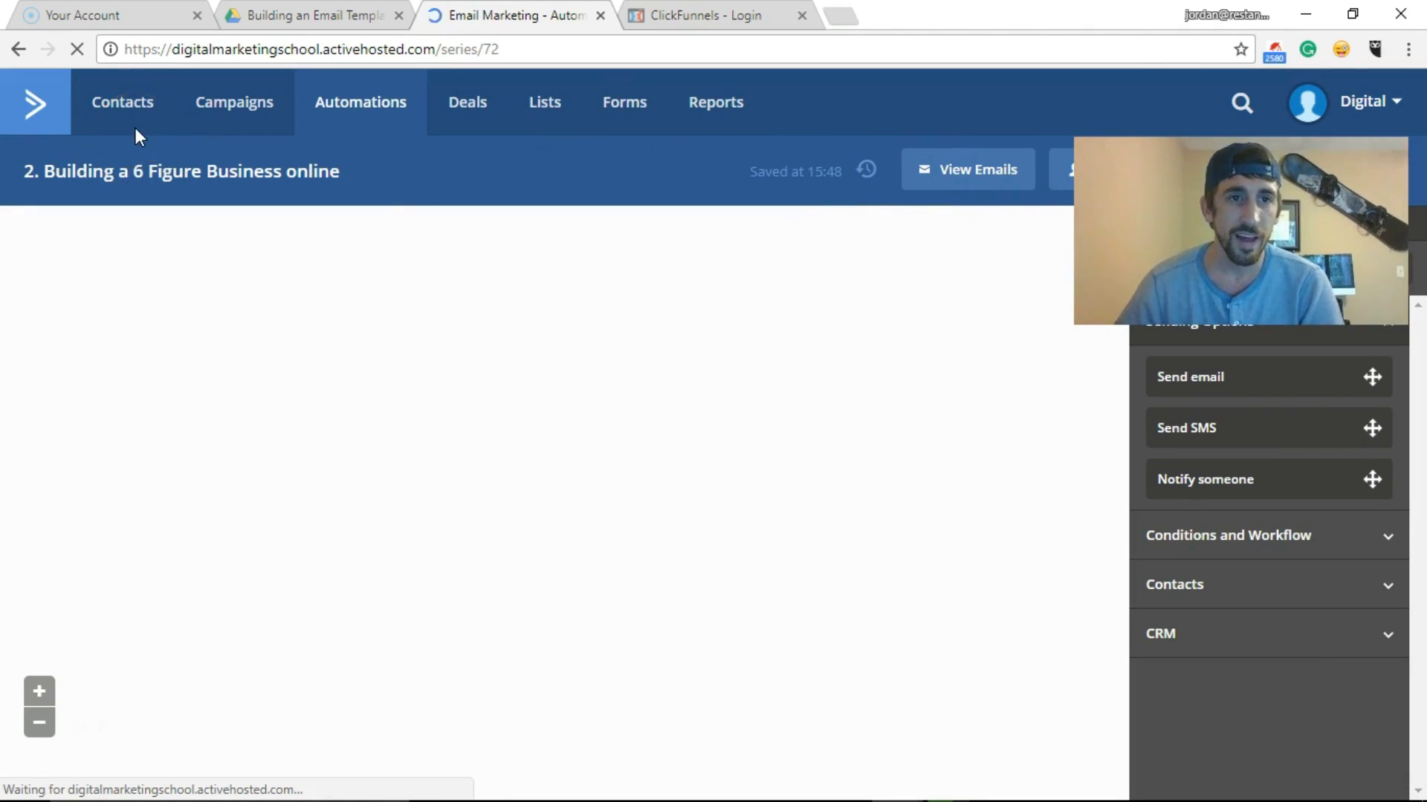
Step: Go to the campaigns list and open the report of the sent "Your Guide to SEO" campaign
click(234, 106)
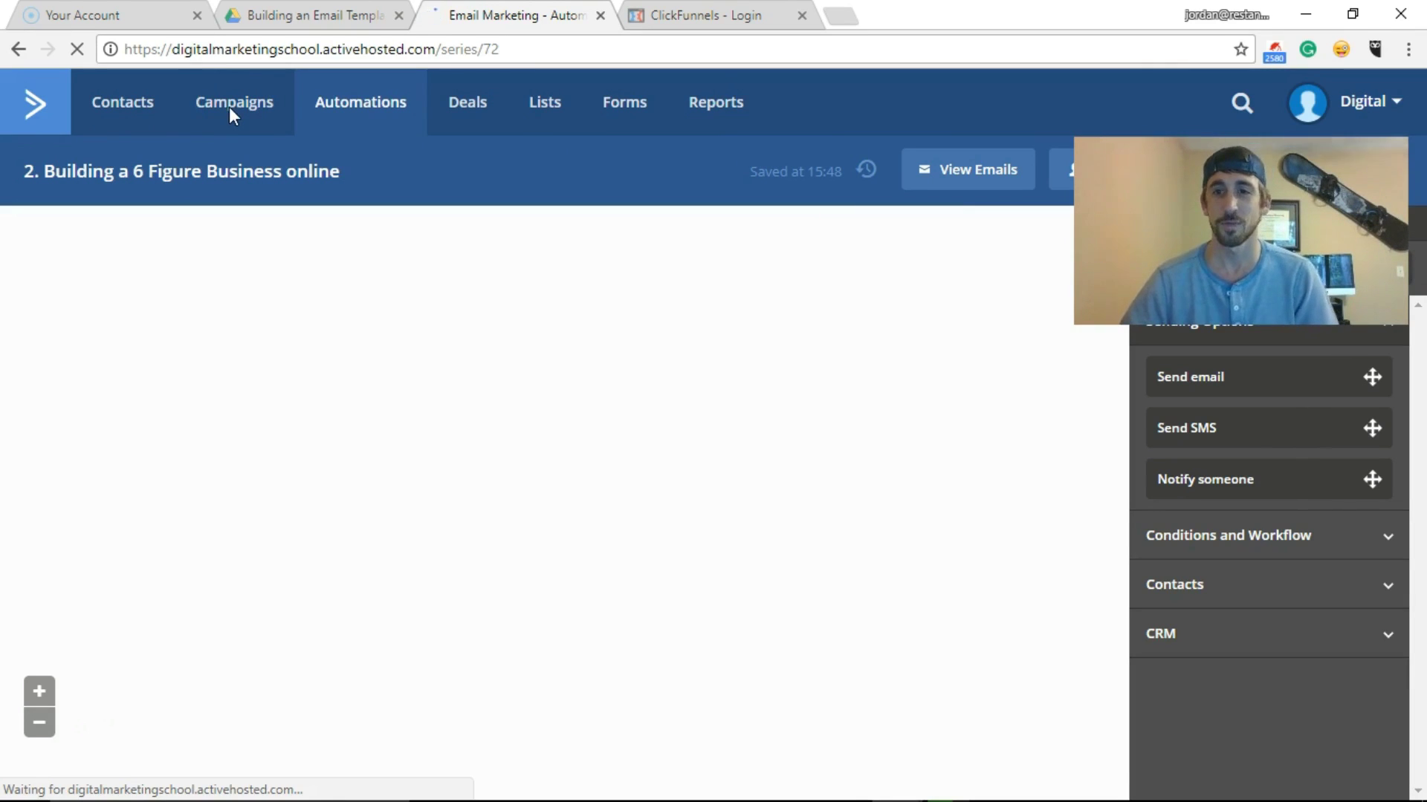
click(234, 105)
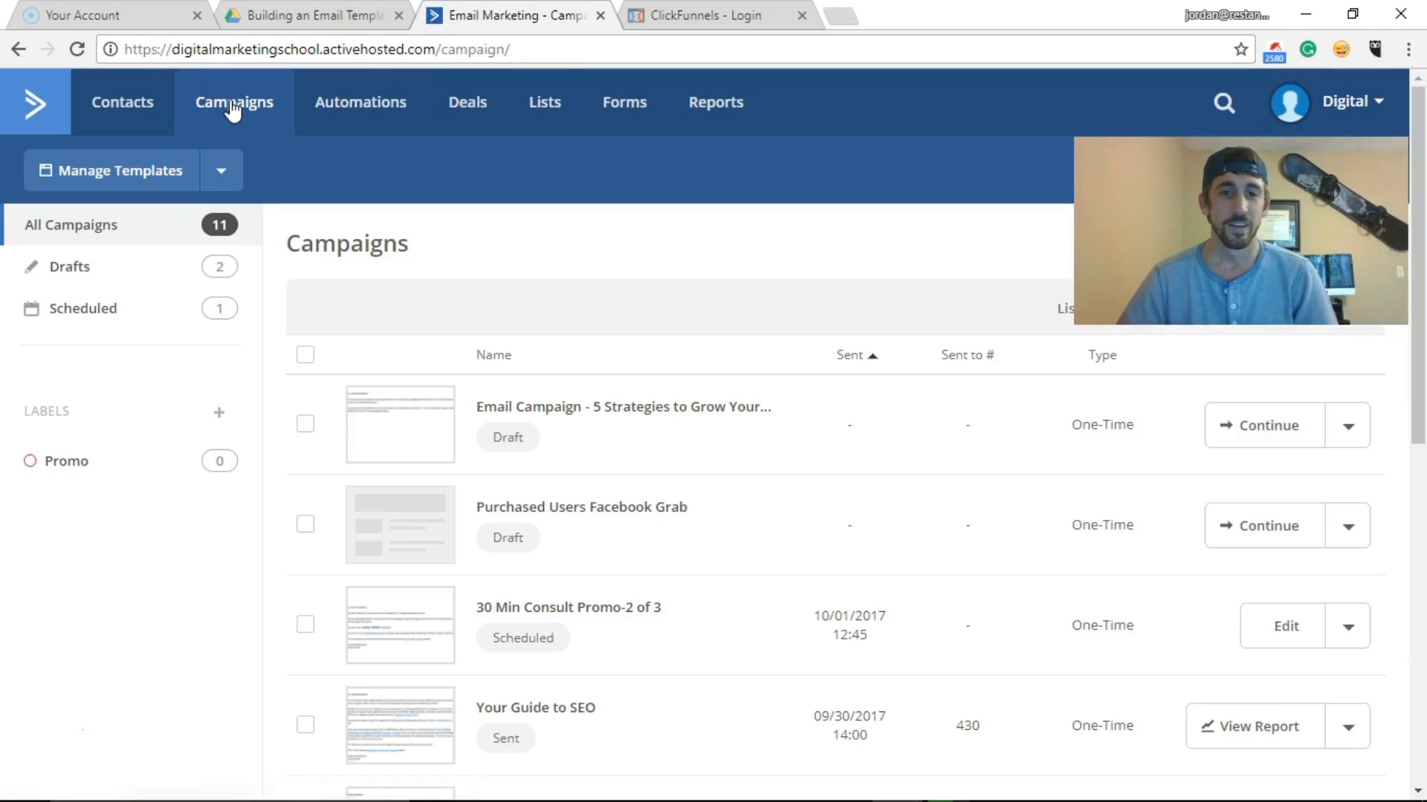
scroll(594, 427, down, 2)
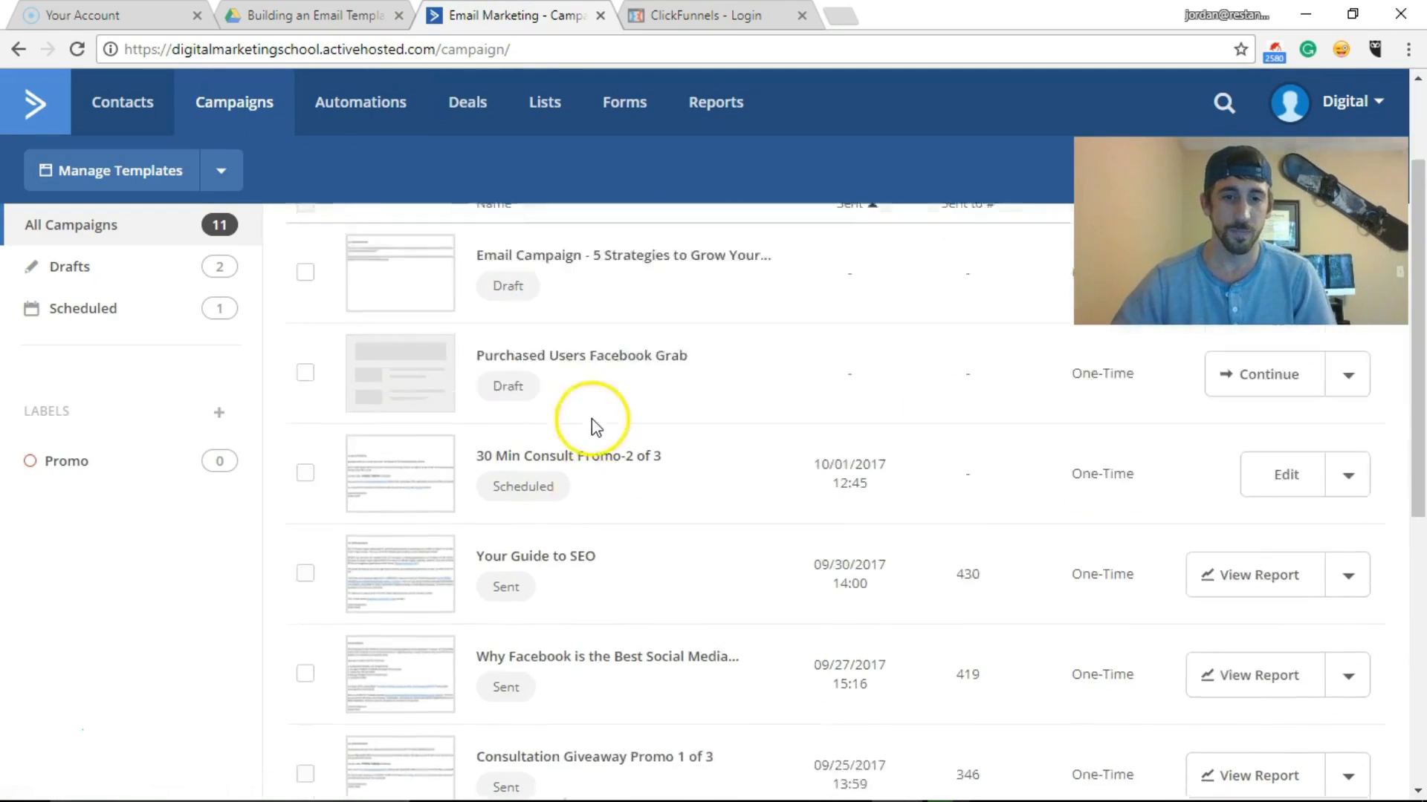
scroll(594, 425, down, 2)
click(584, 401)
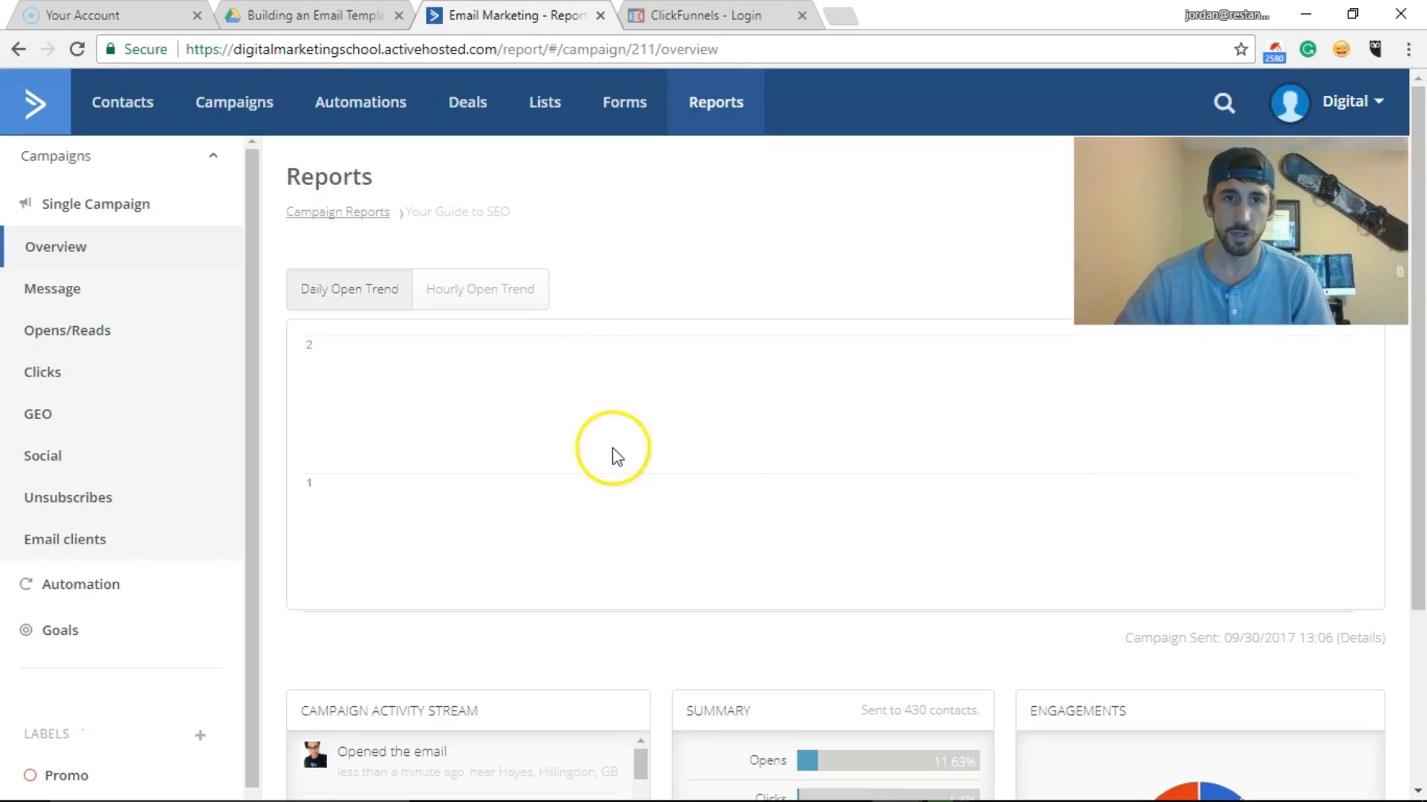
Step: Examine the campaign's engagement summary and its detailed opens/reads report, and return to the report overview
scroll(615, 451, down, 3)
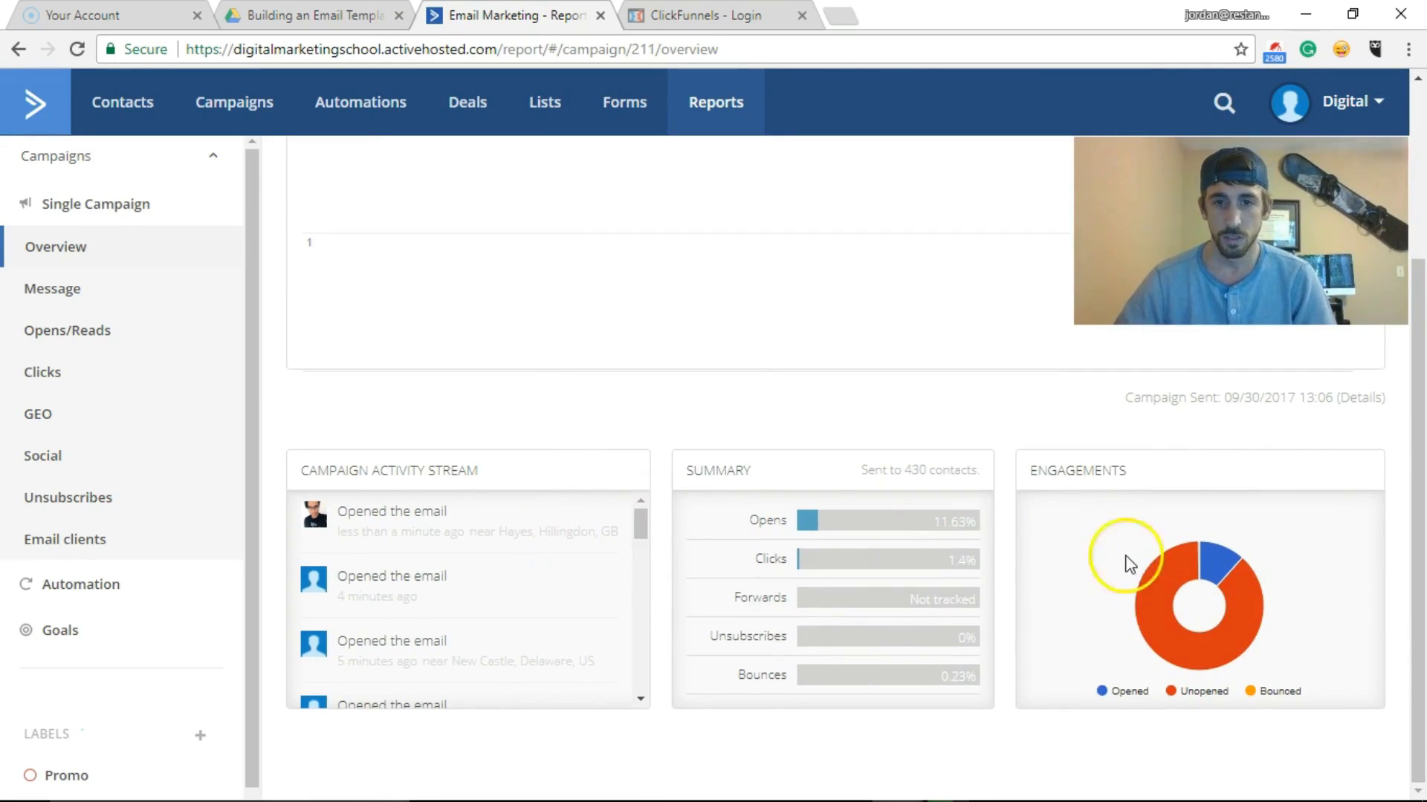
click(834, 533)
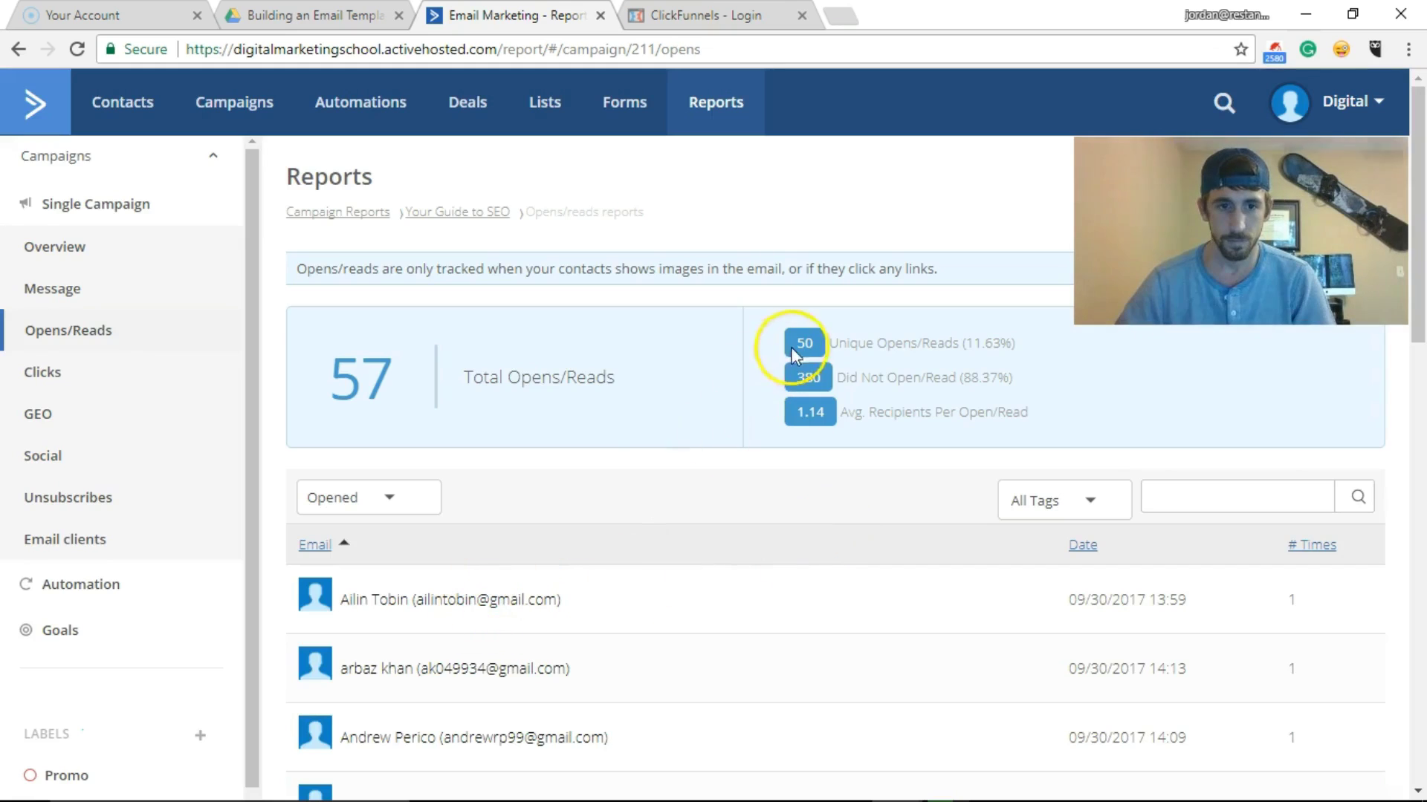
click(449, 212)
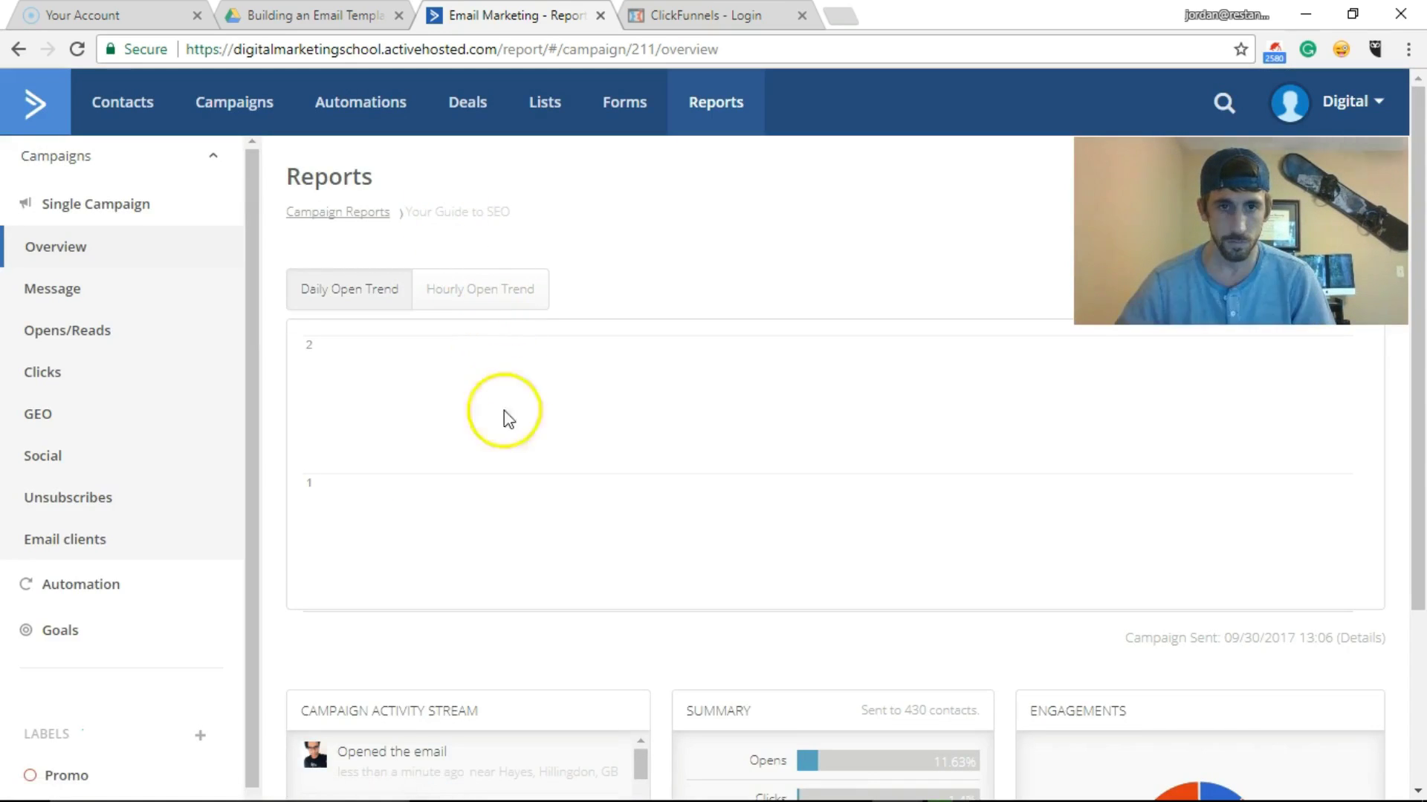
Step: View the "Your Guide to SEO" message in the report and check its links with the overlay shown and hidden
click(88, 301)
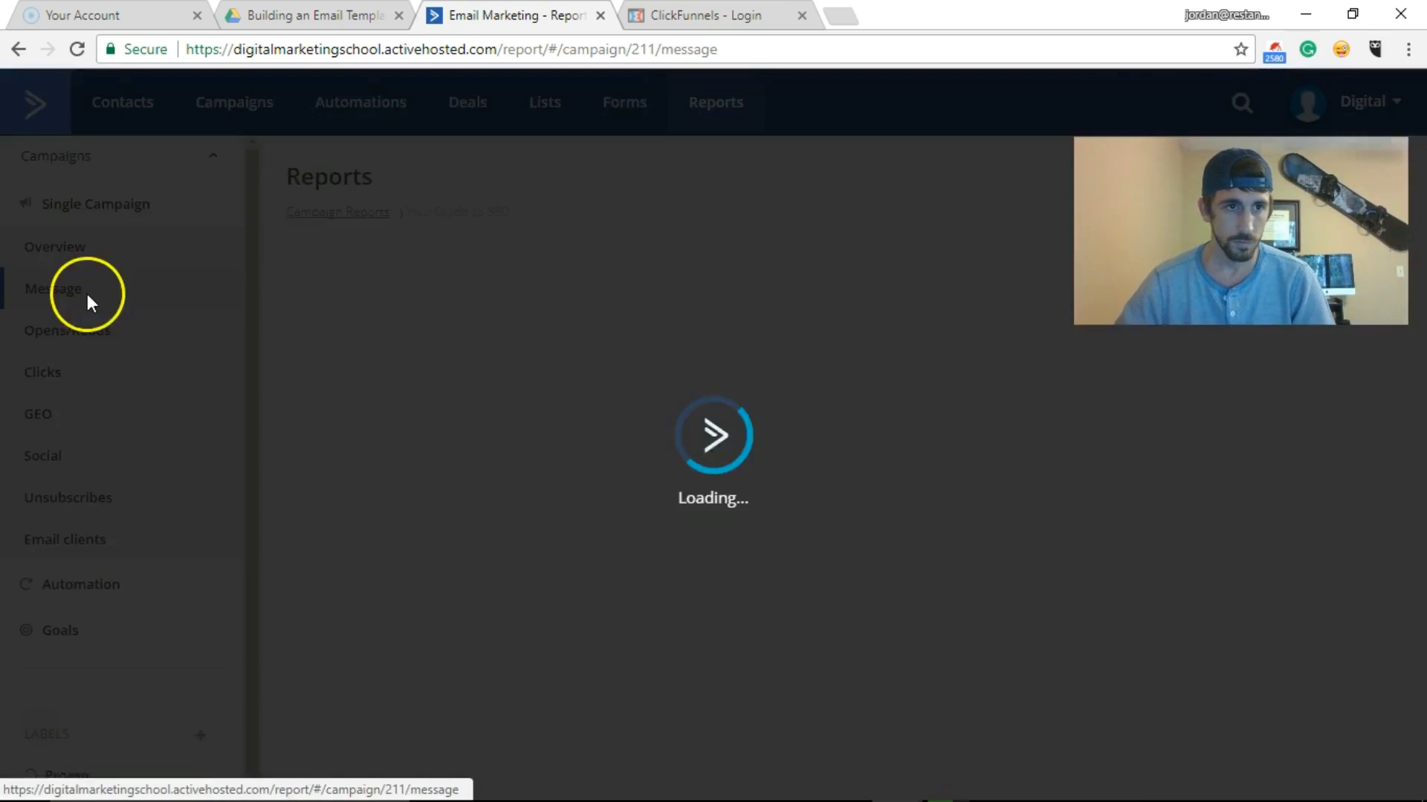
scroll(884, 468, down, 2)
scroll(840, 416, up, 2)
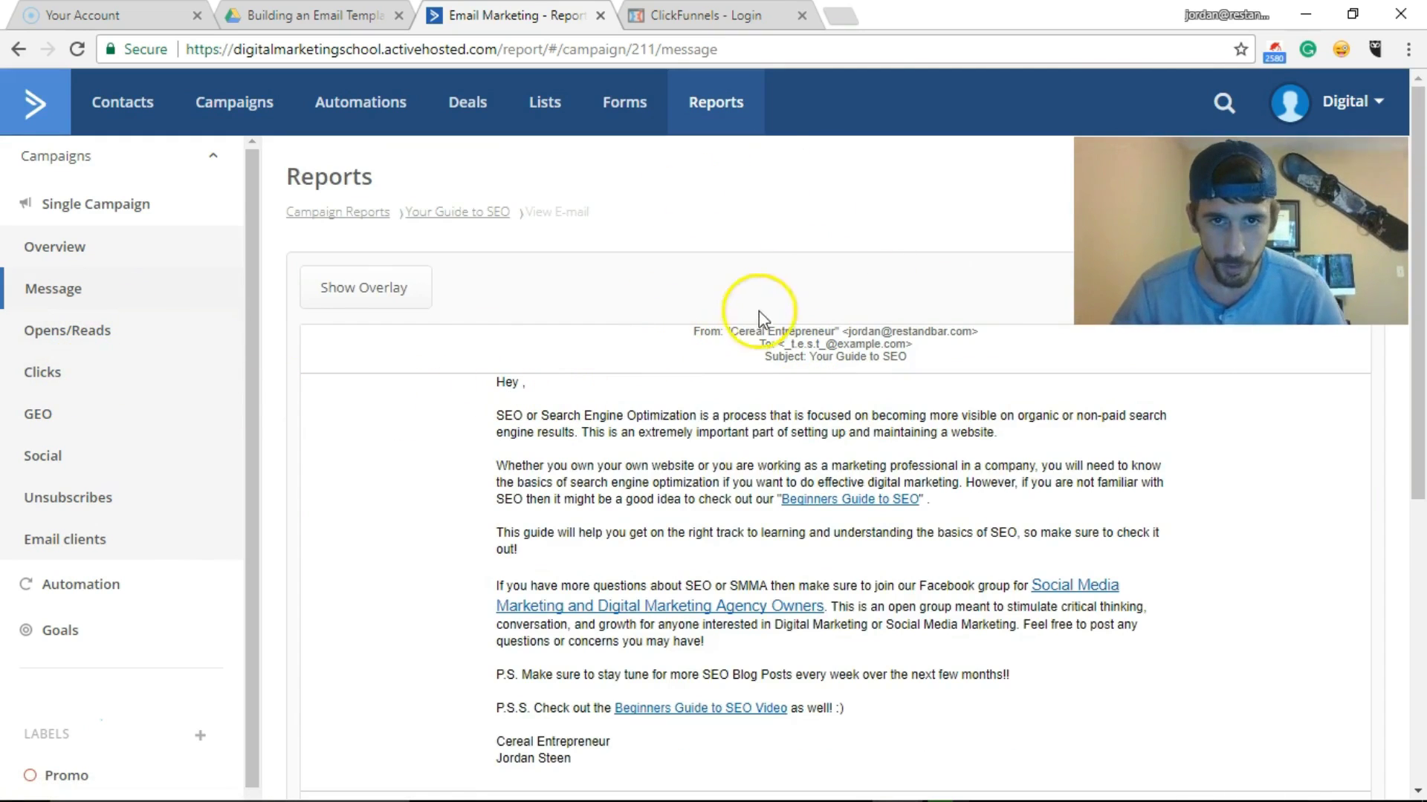
click(369, 288)
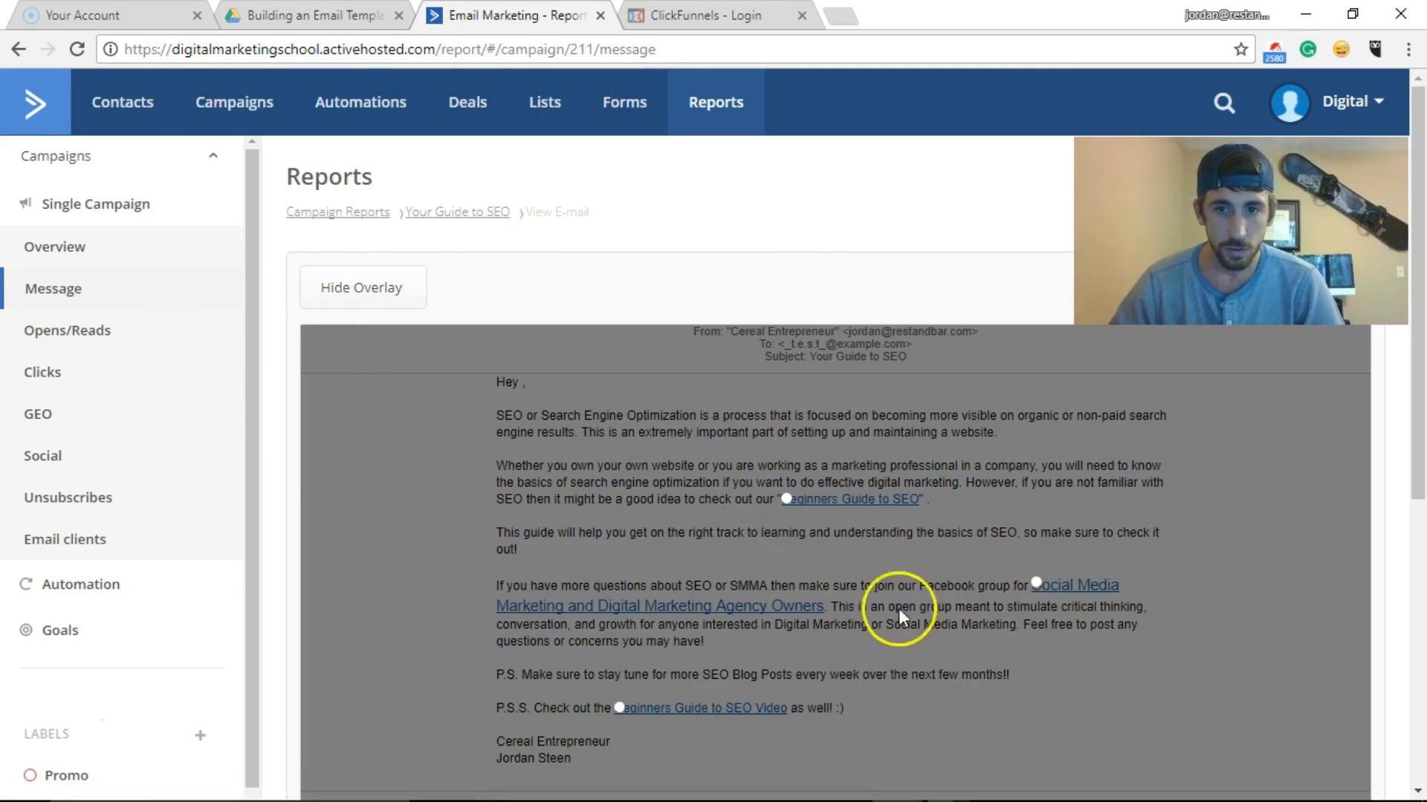
scroll(747, 546, down, 5)
scroll(688, 487, up, 5)
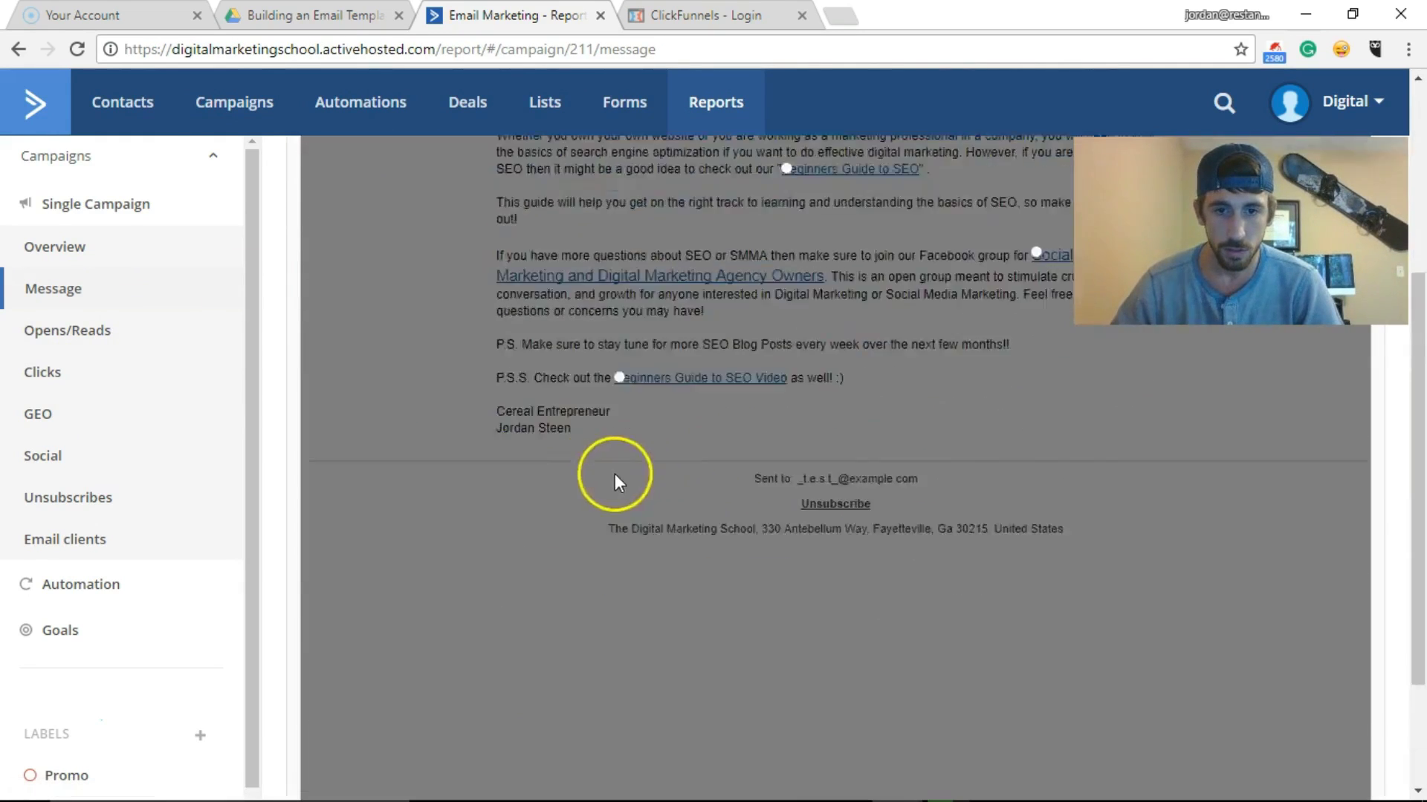
click(369, 304)
scroll(424, 461, down, 1)
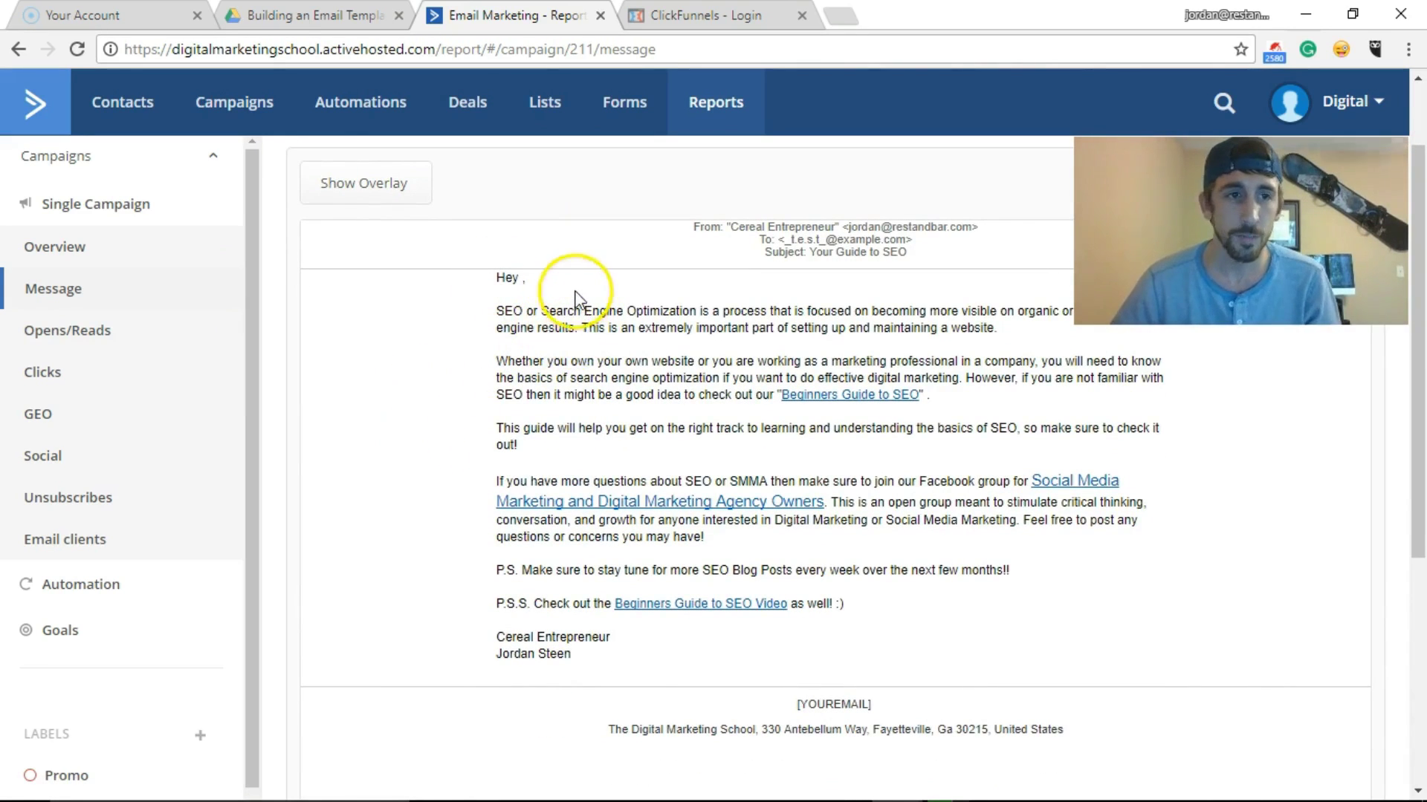
scroll(594, 297, up, 1)
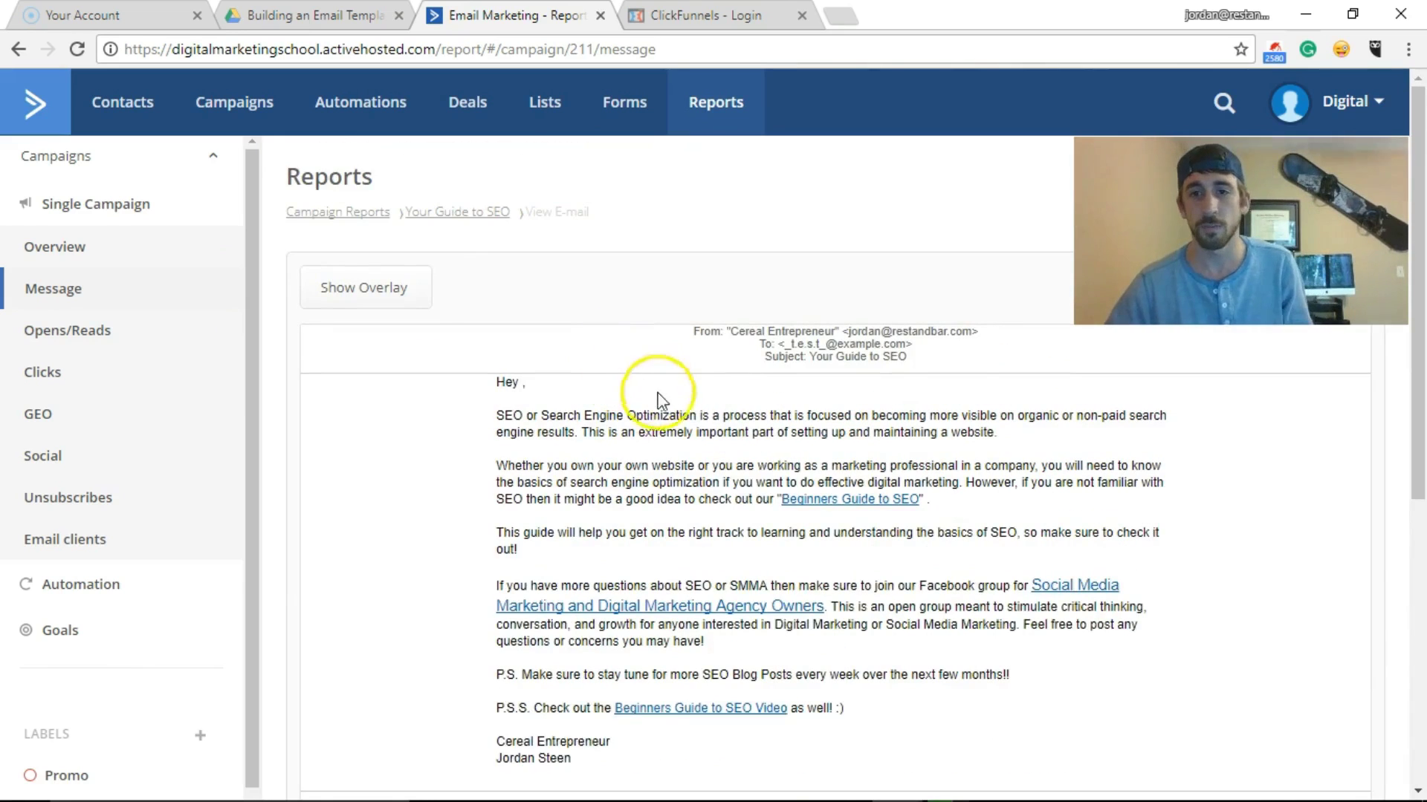